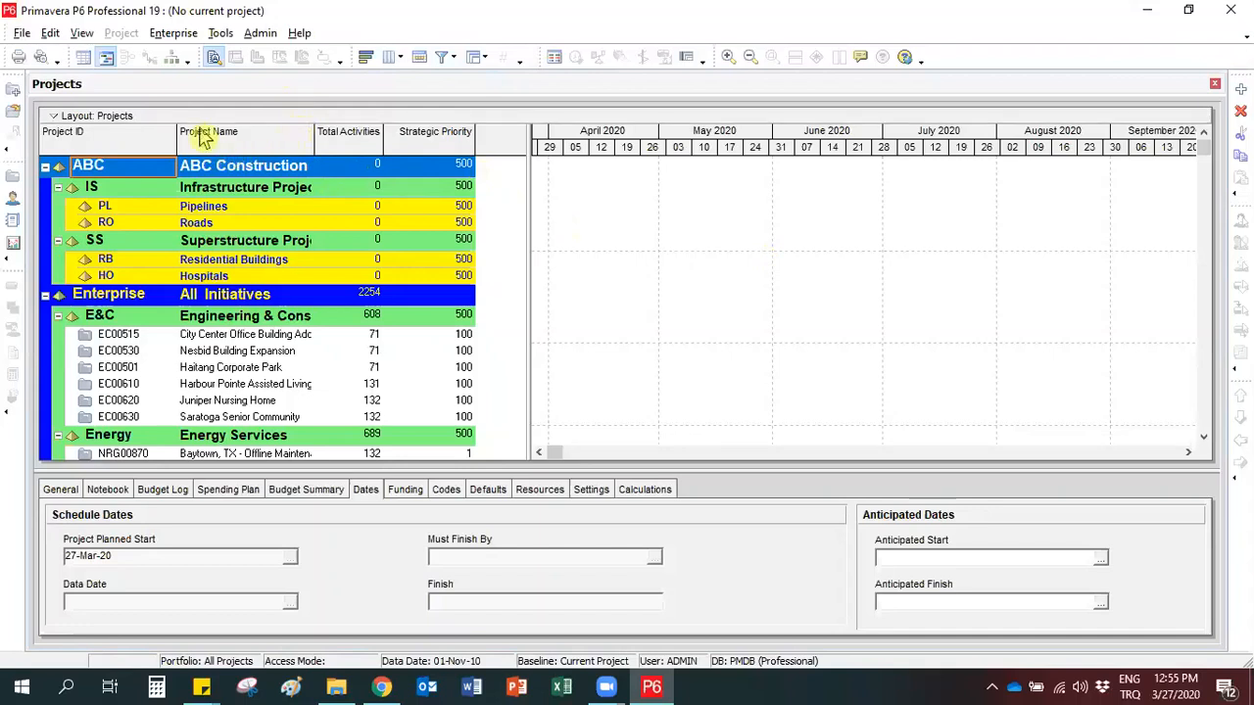
# Review the enterprise's global calendars list, then close it.
pyautogui.click(172, 36)
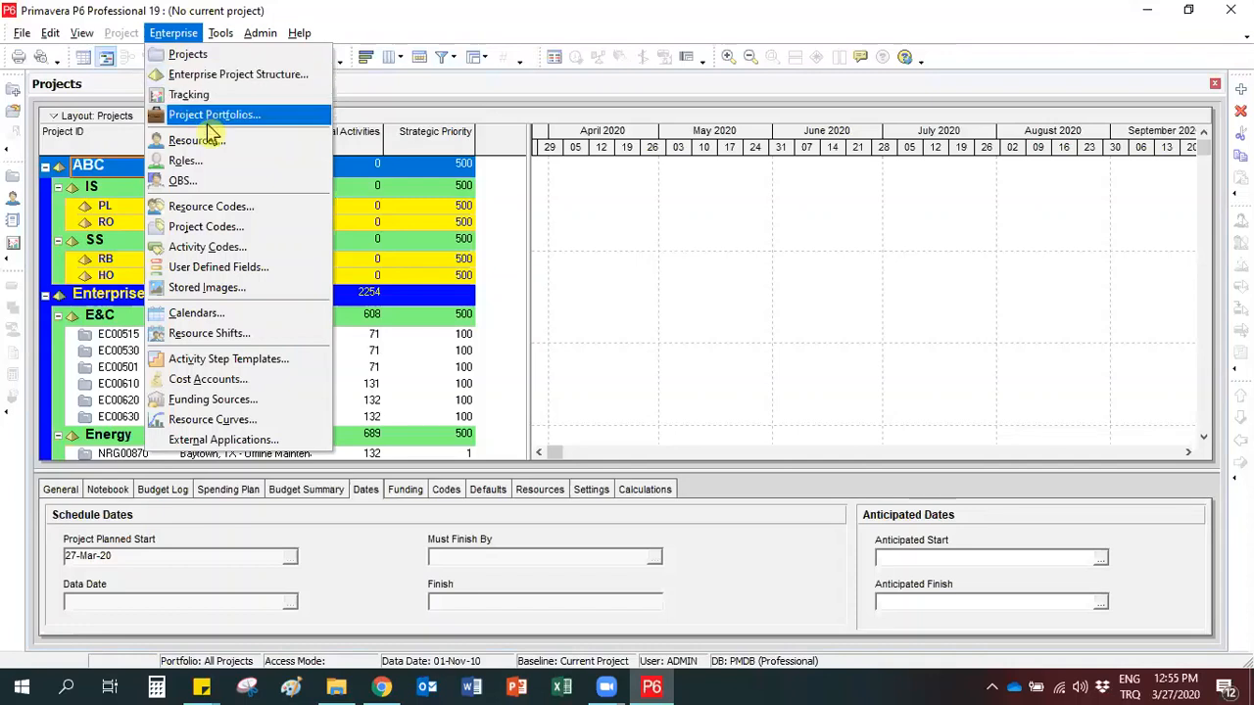
pyautogui.click(272, 319)
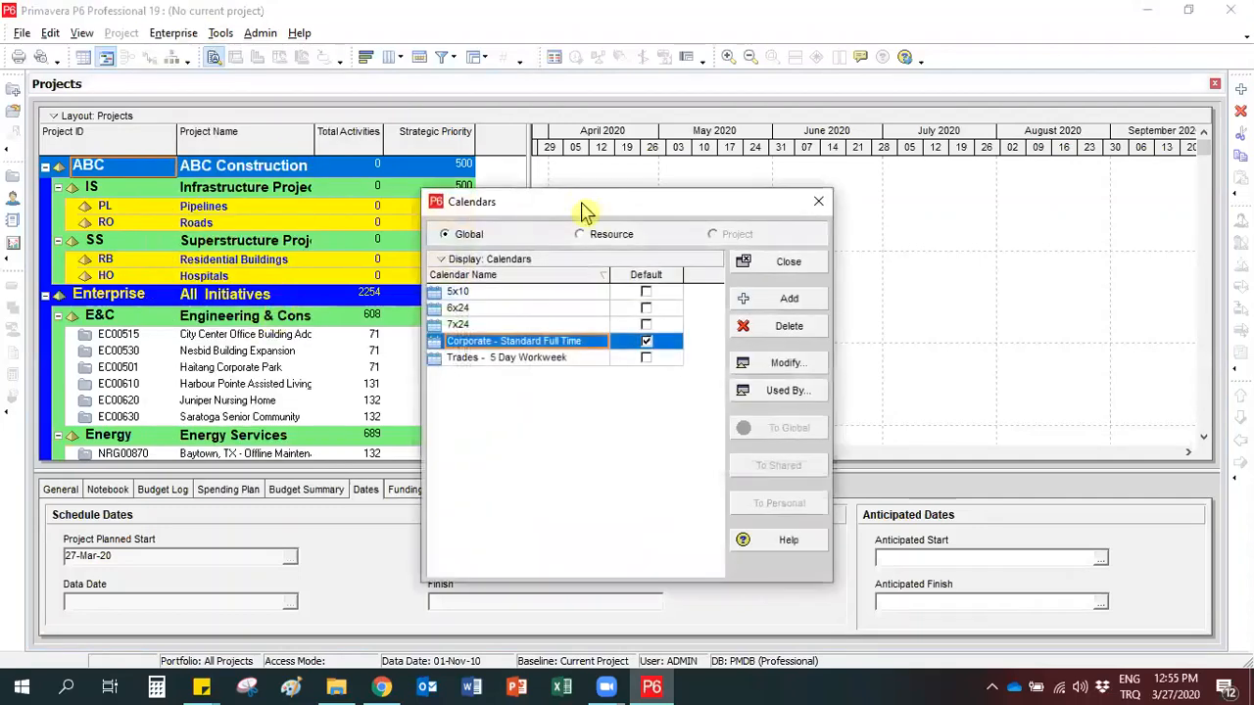
pyautogui.moveTo(588, 211); pyautogui.dragTo(487, 148)
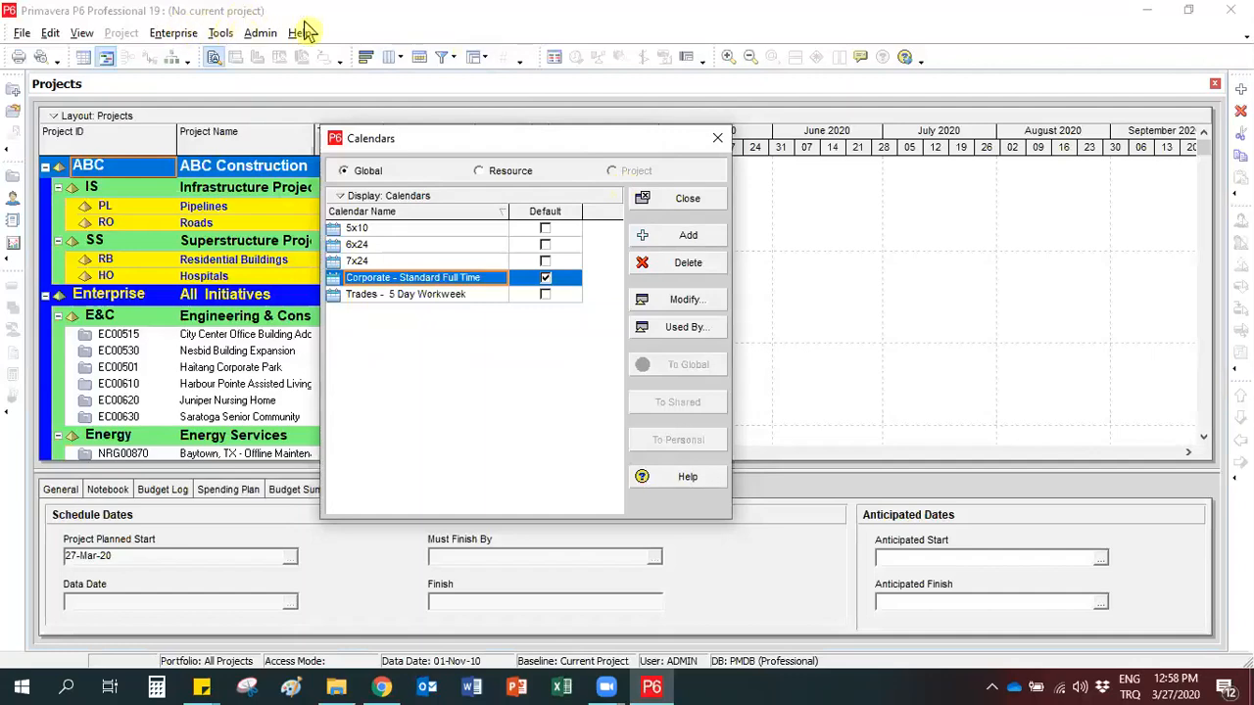
pyautogui.click(718, 139)
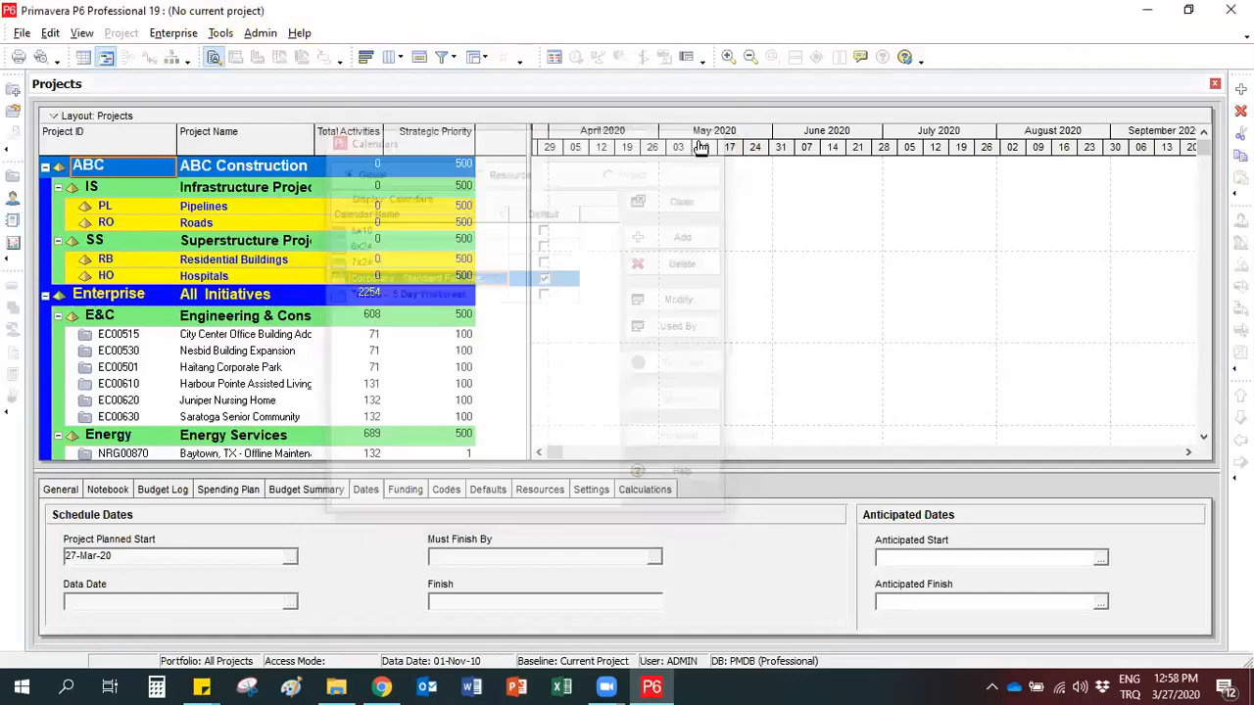
# Open the project EC00515, City Center Office Building Addition.
pyautogui.click(146, 334)
pyautogui.rightClick(149, 334)
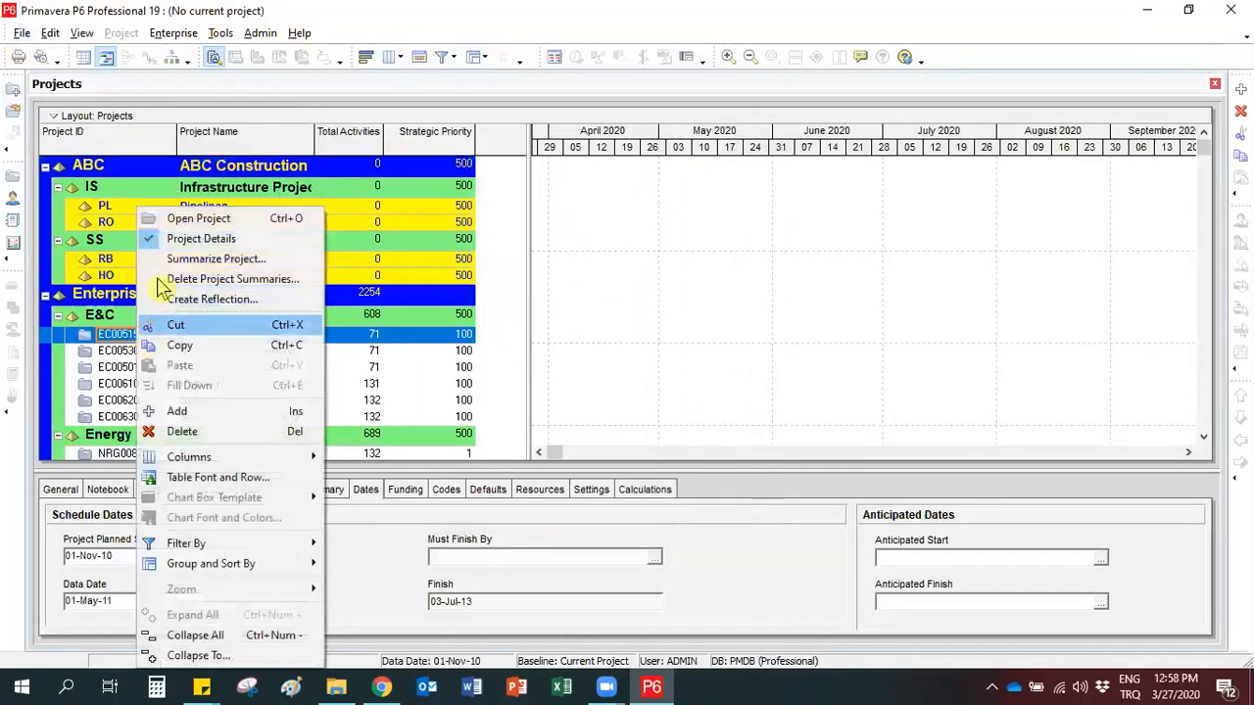
pyautogui.click(182, 218)
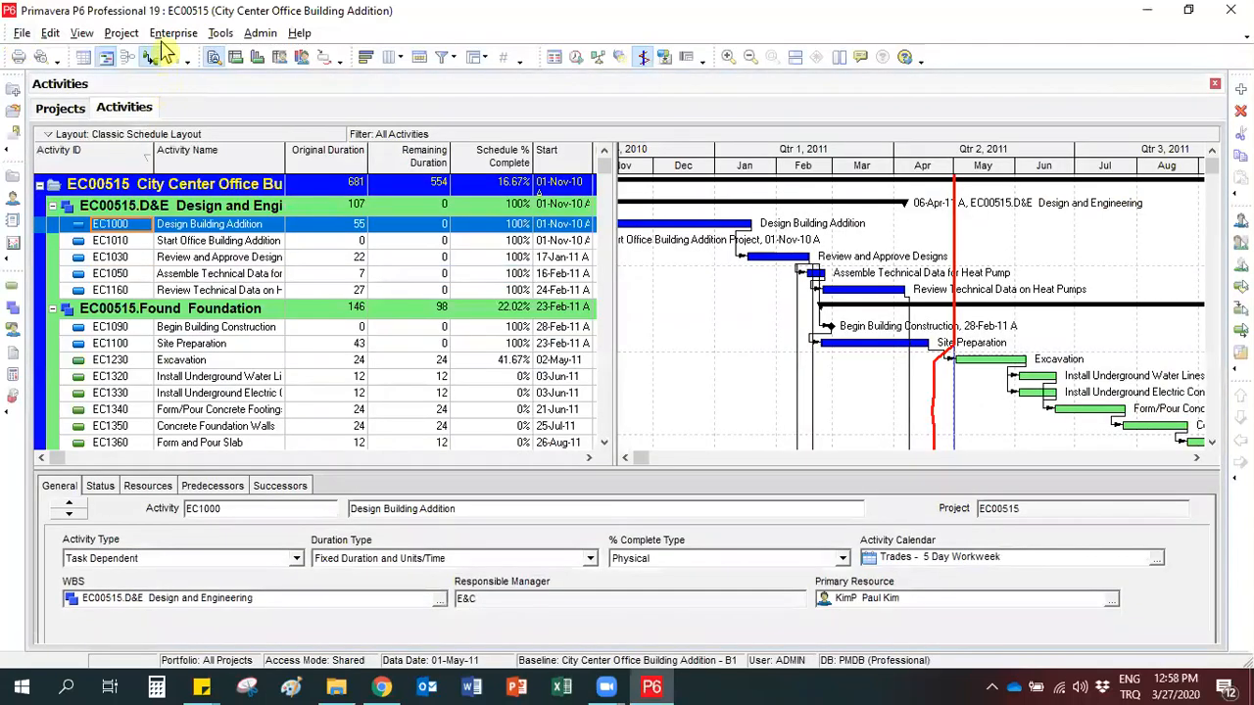
# Bring up the enterprise calendars again and view the project-level calendars of the open project.
pyautogui.click(172, 34)
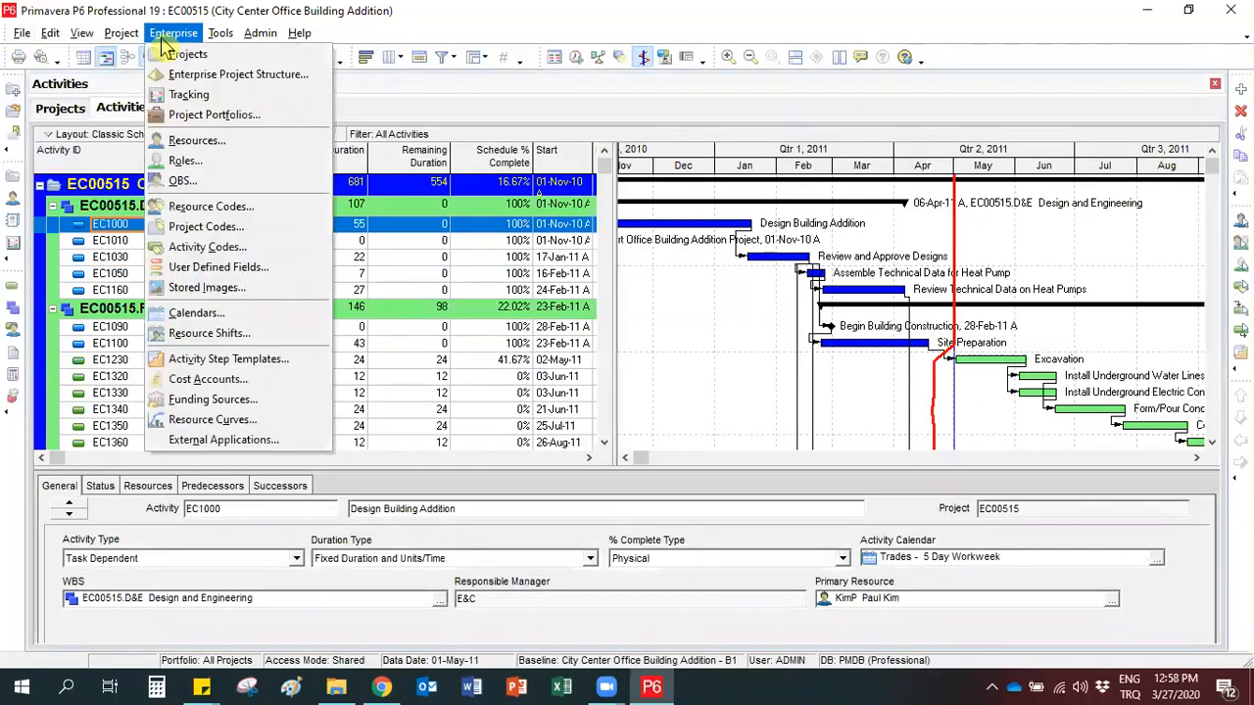
pyautogui.click(223, 320)
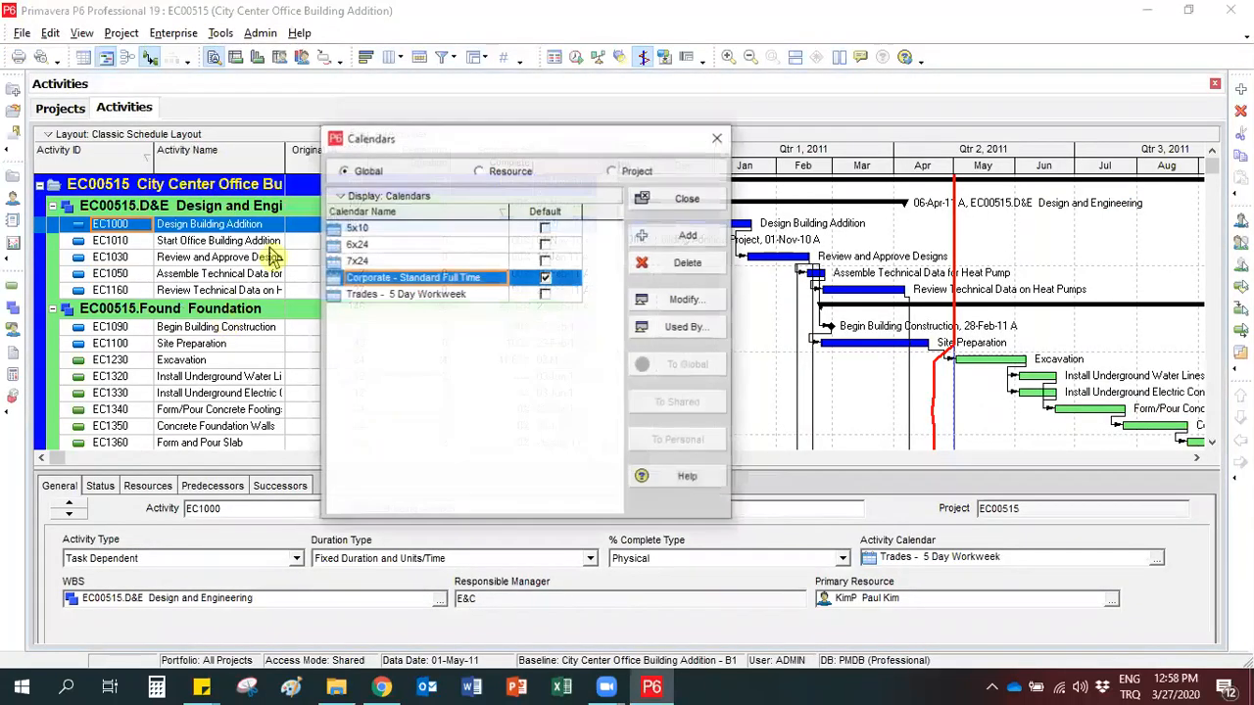
pyautogui.moveTo(443, 138); pyautogui.dragTo(398, 135)
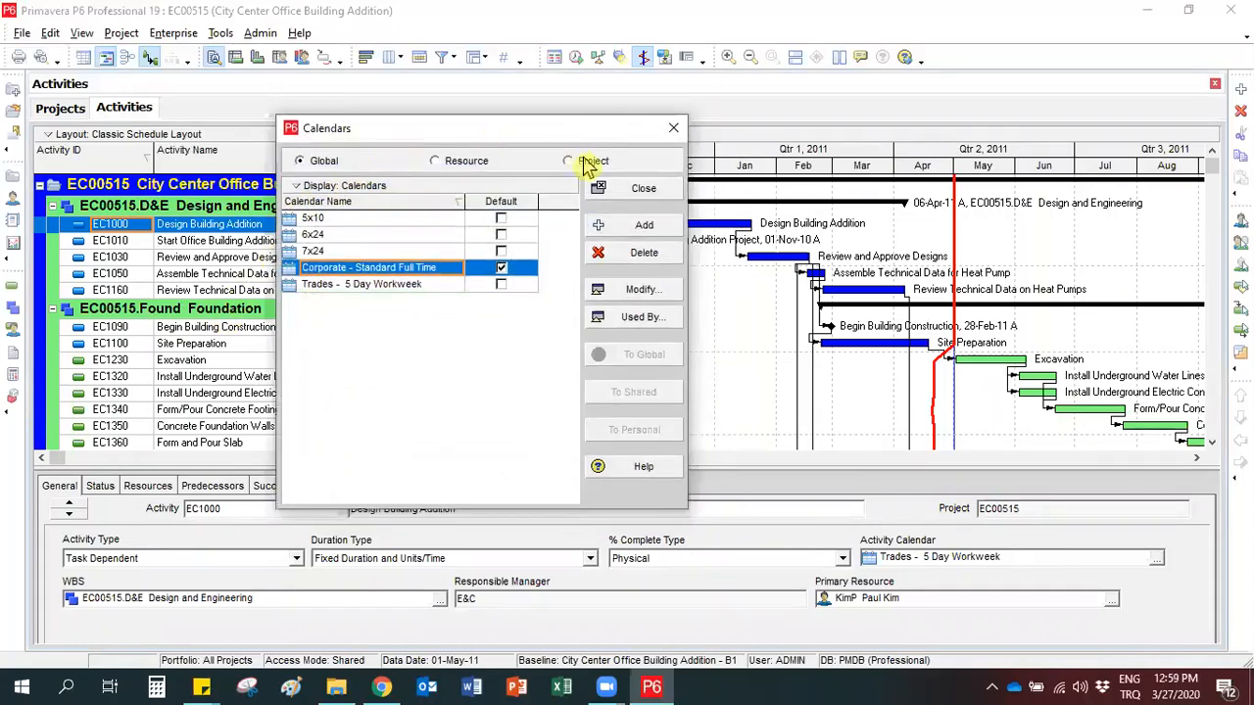
pyautogui.click(587, 162)
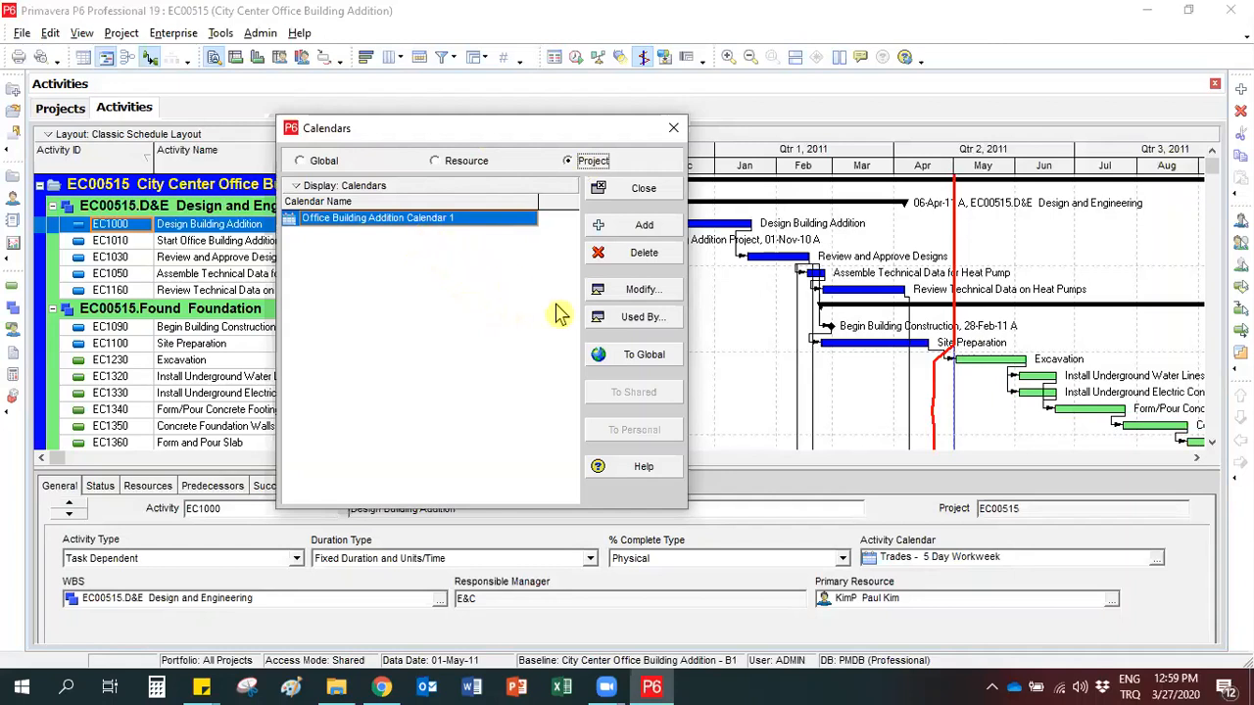
pyautogui.click(654, 363)
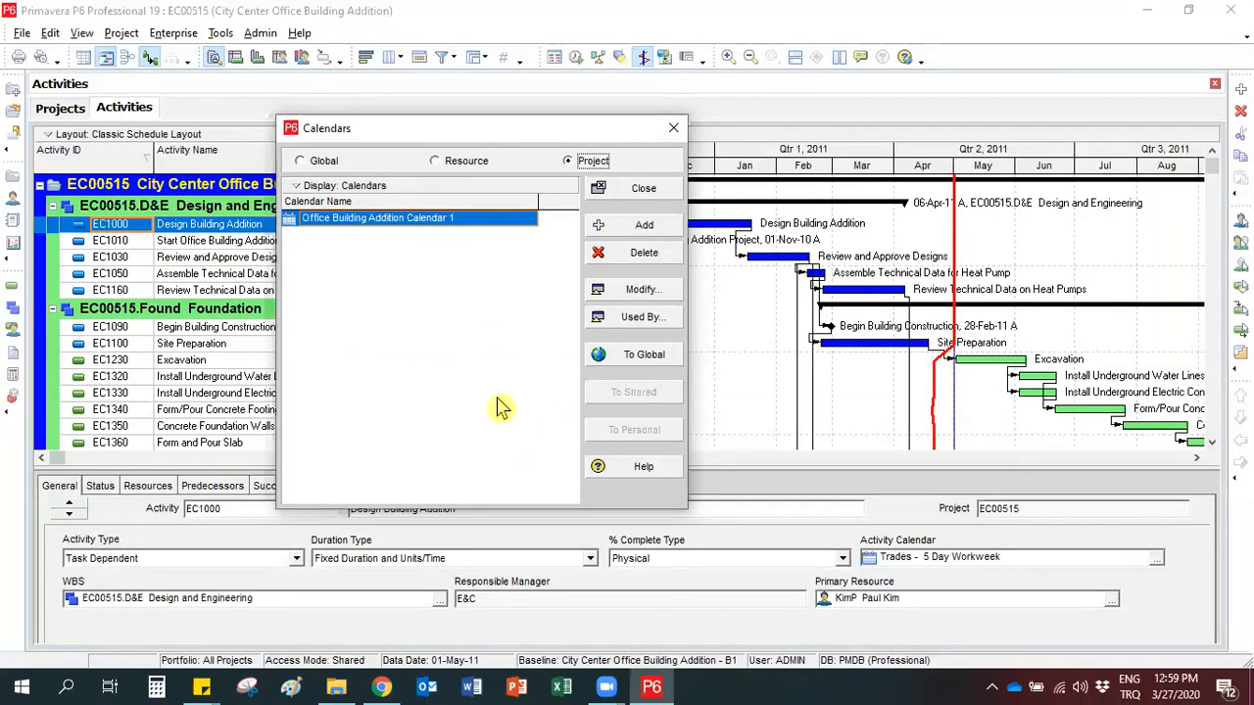
# Add a global calendar copied from Corporate - Standard Full Time and name it Class Exercise.
pyautogui.click(301, 160)
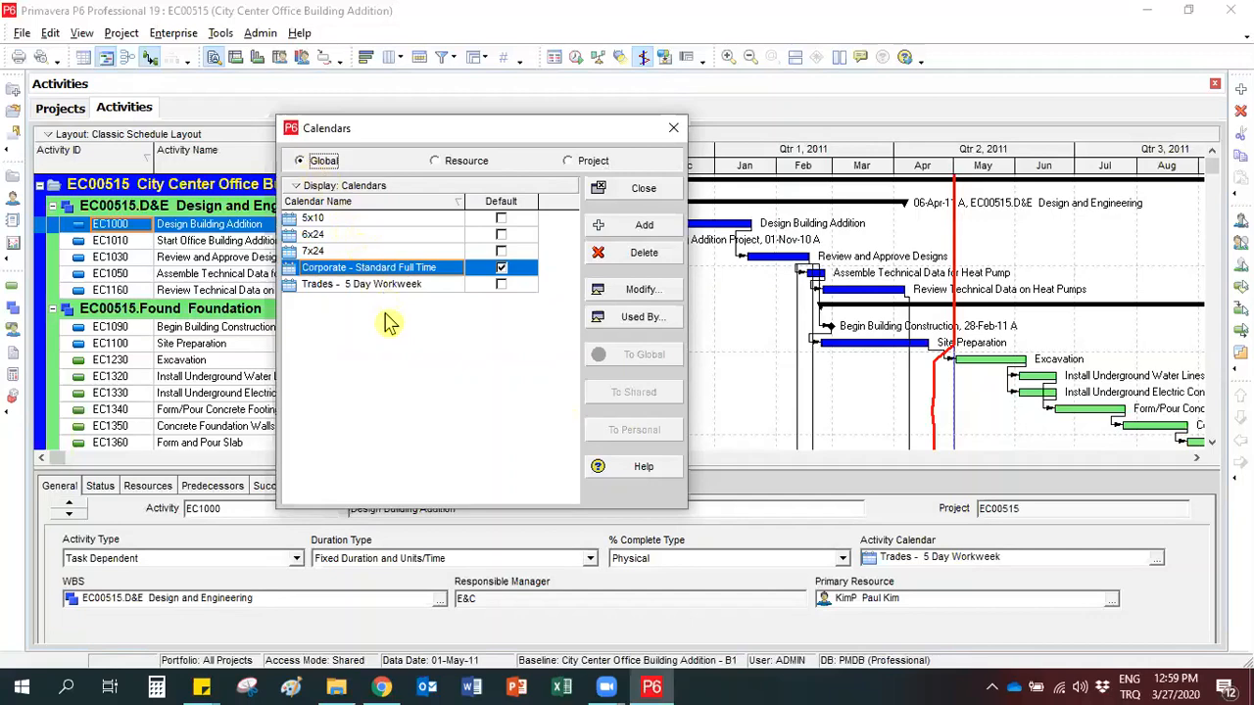
pyautogui.click(619, 235)
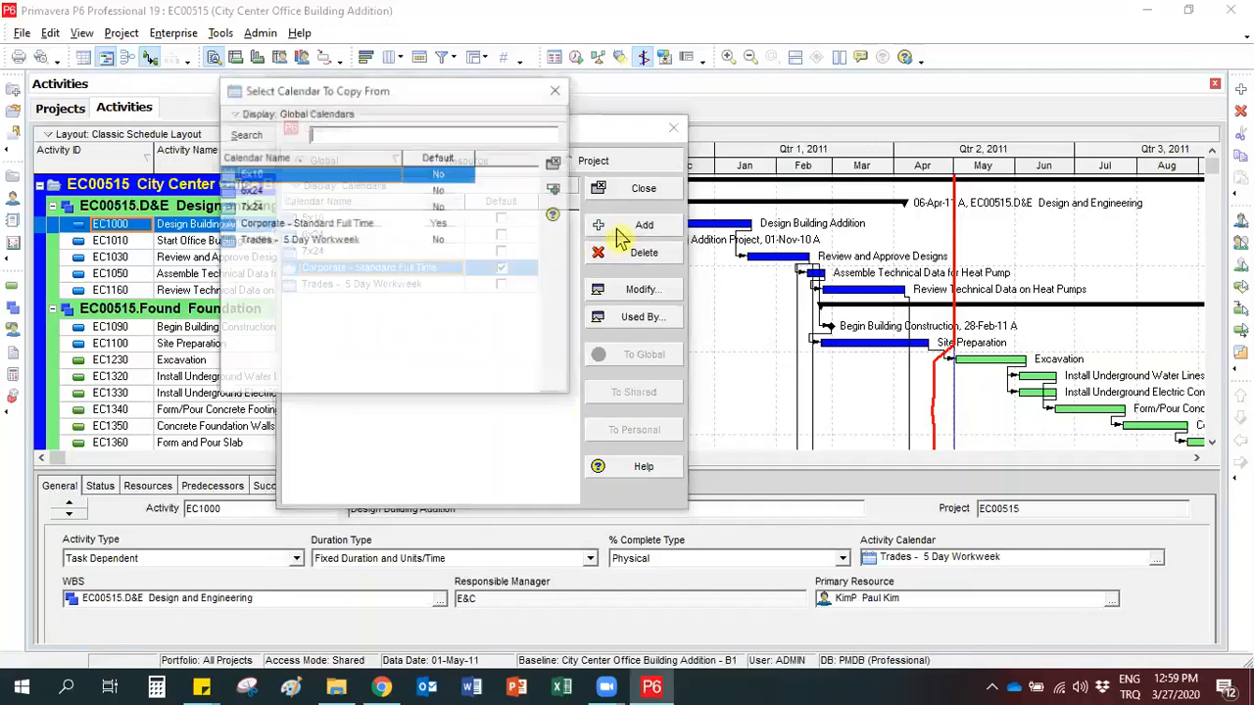
pyautogui.moveTo(333, 93); pyautogui.dragTo(376, 153)
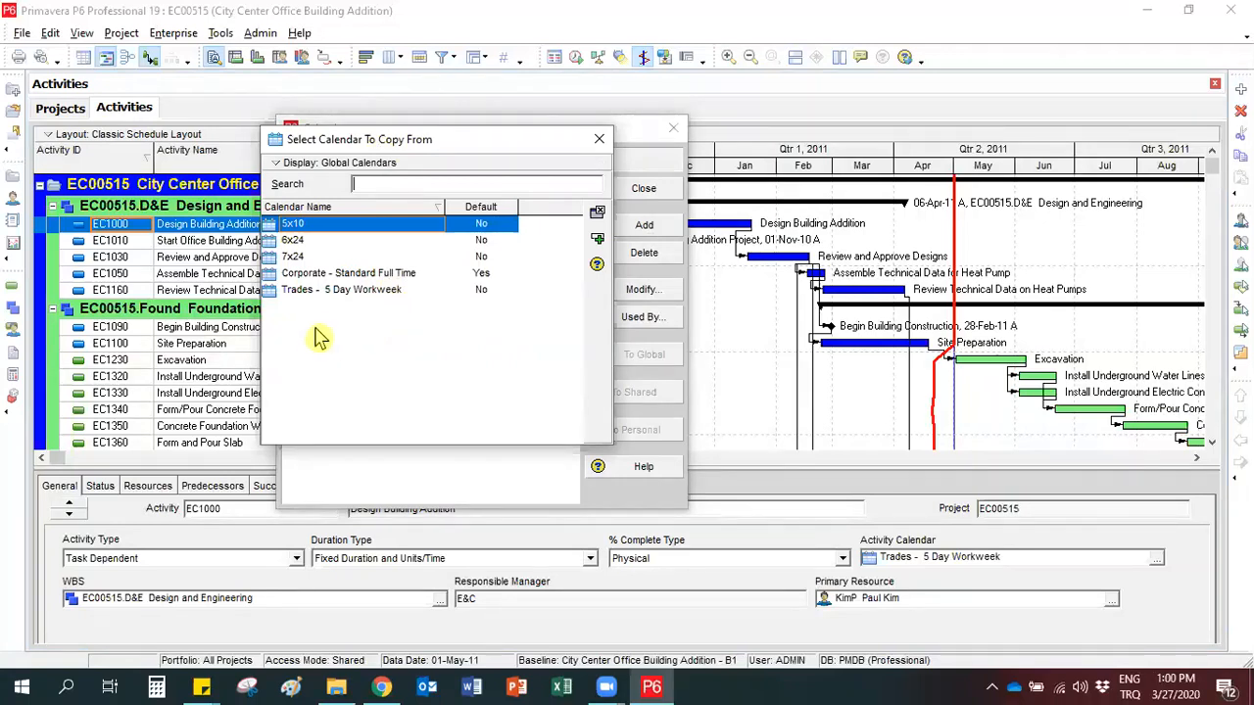
pyautogui.click(303, 277)
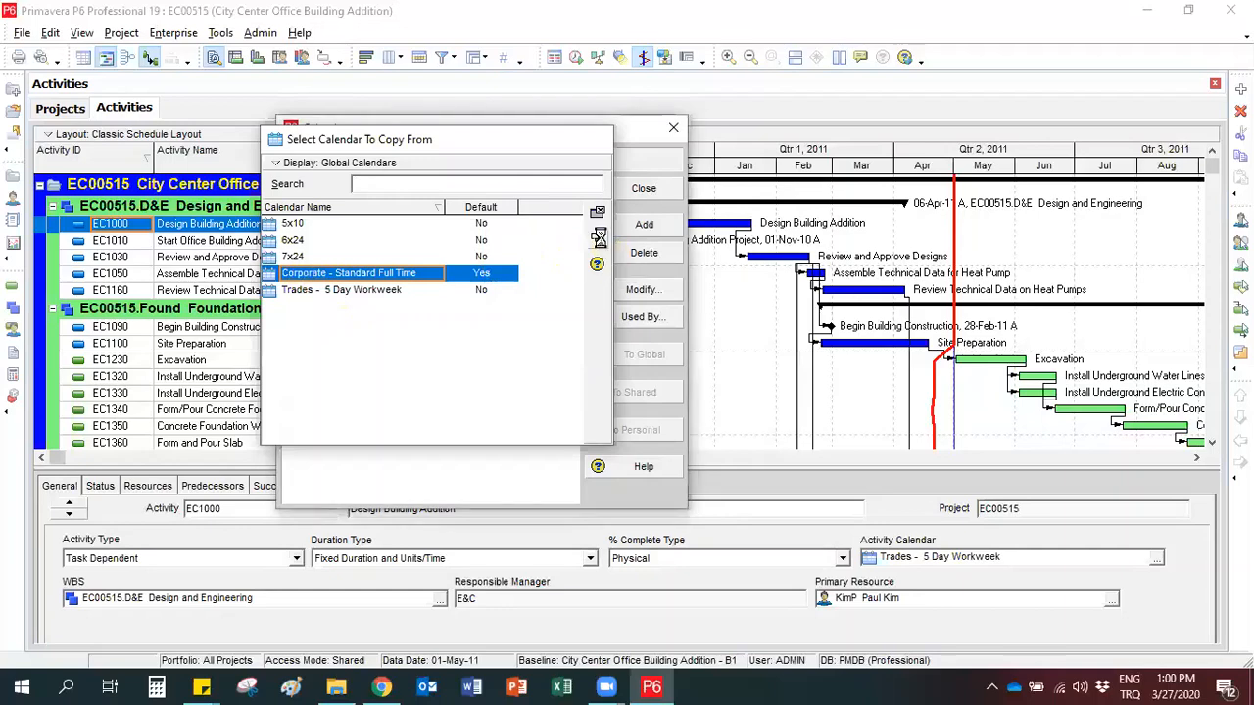
pyautogui.click(600, 241)
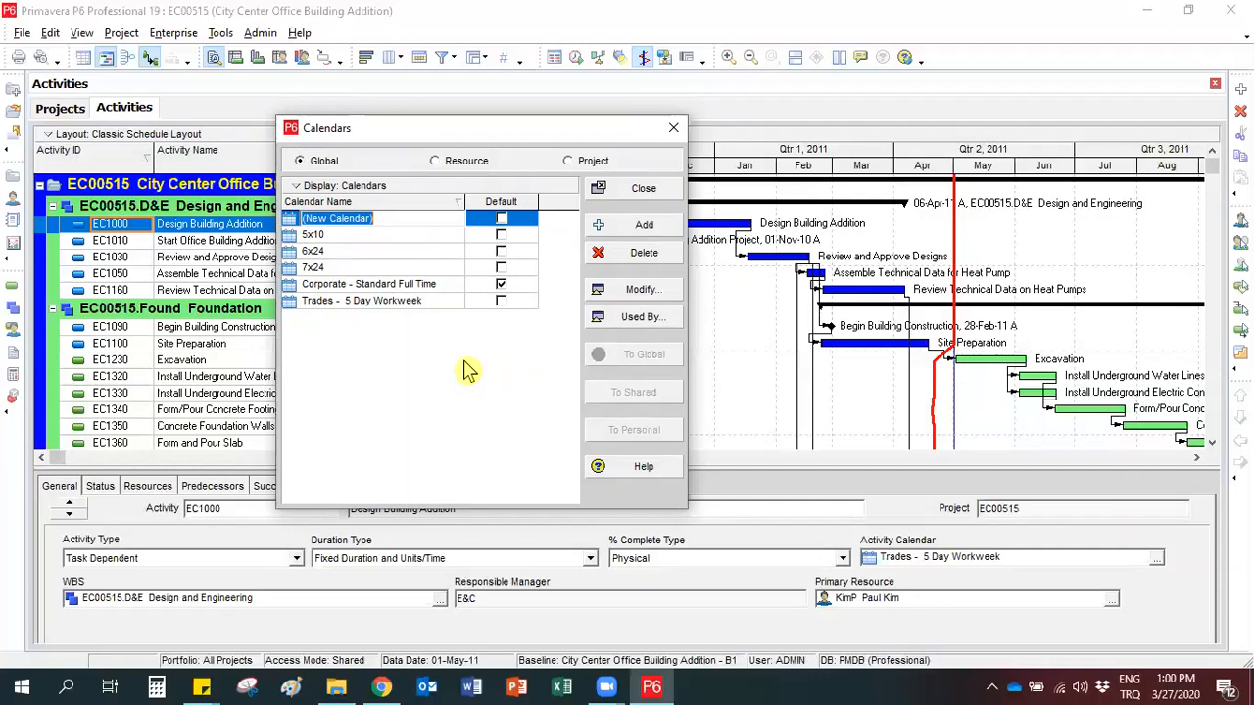
pyautogui.write('Class ')
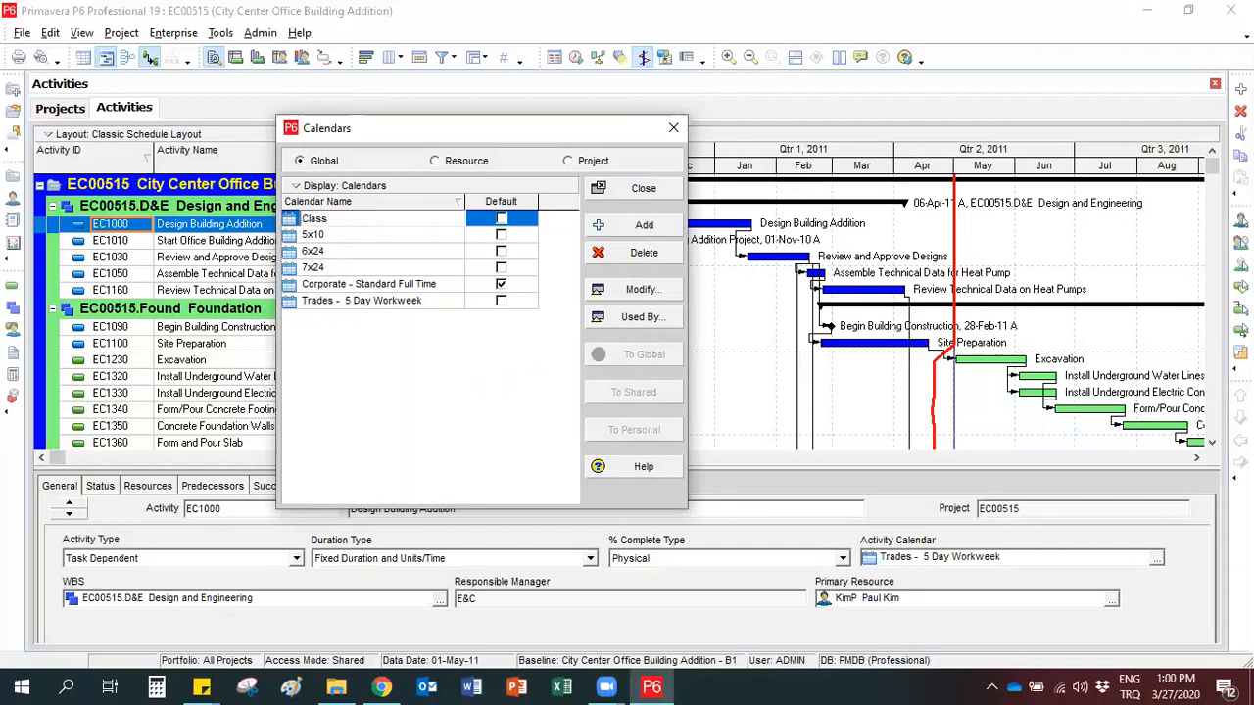
pyautogui.write('Exercise')
pyautogui.click(428, 457)
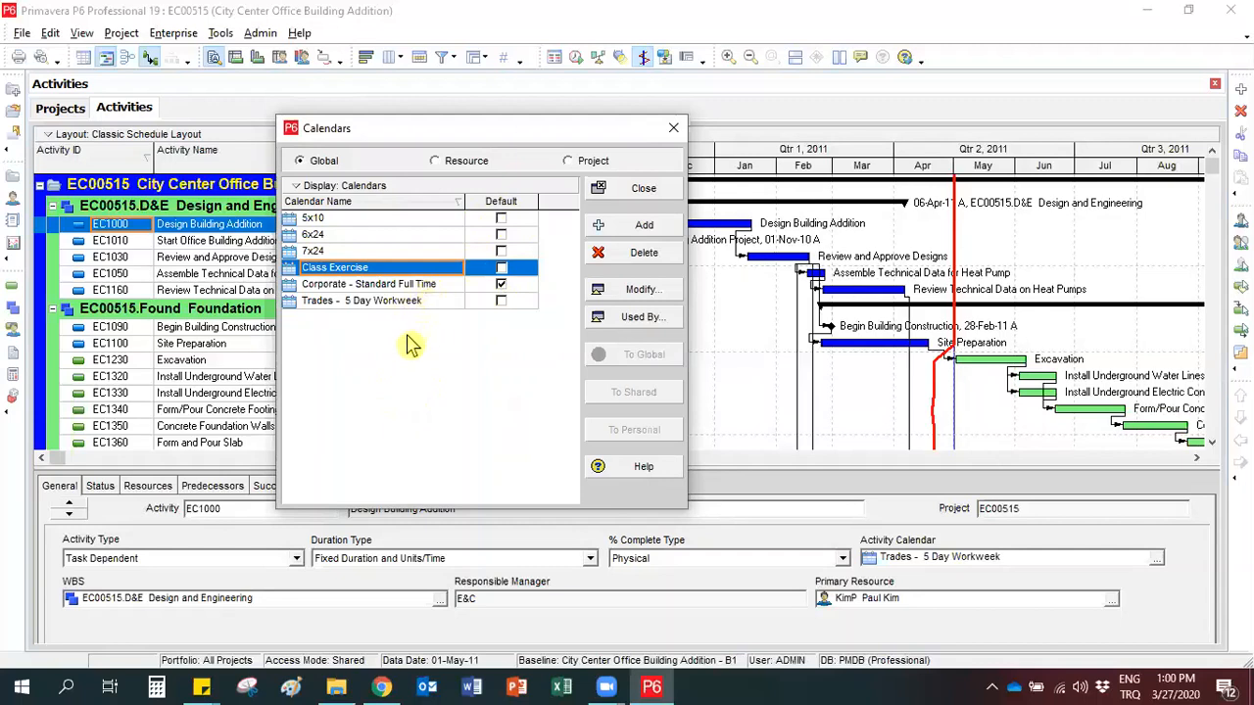
# Open the Class Exercise calendar for modification and inspect the work hours of 19 and 14 March 2020.
pyautogui.click(409, 289)
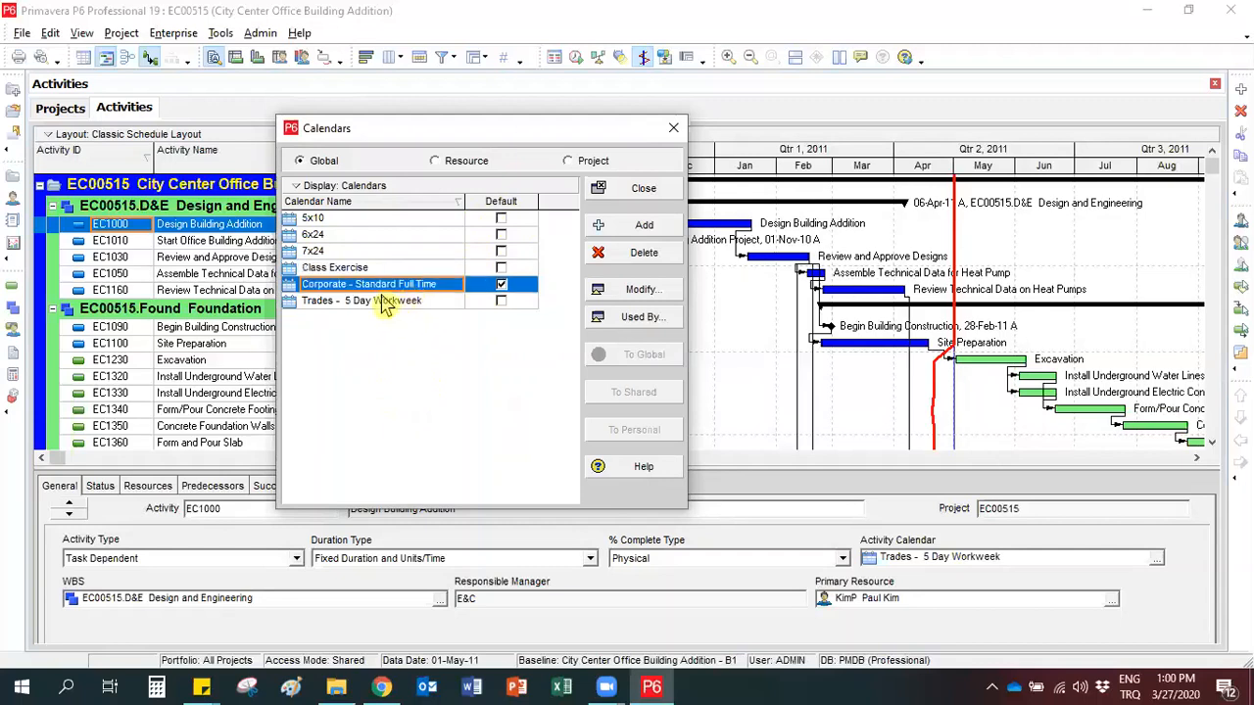
pyautogui.click(378, 270)
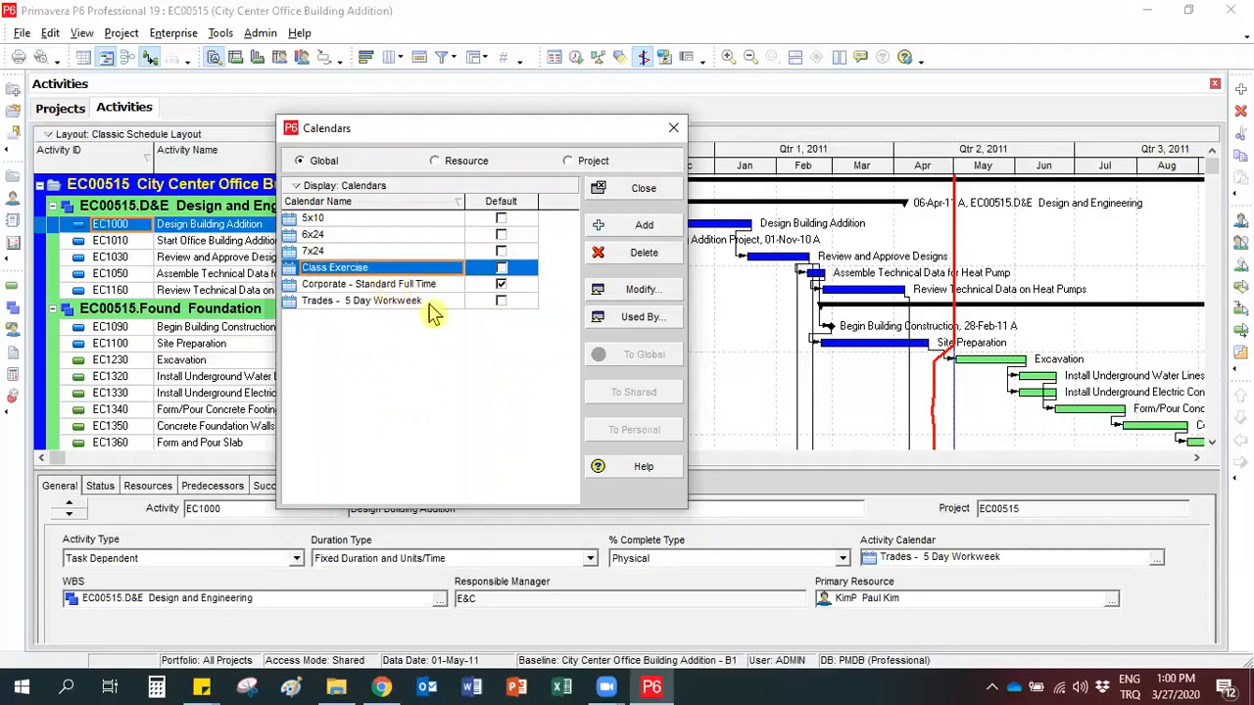
pyautogui.click(621, 294)
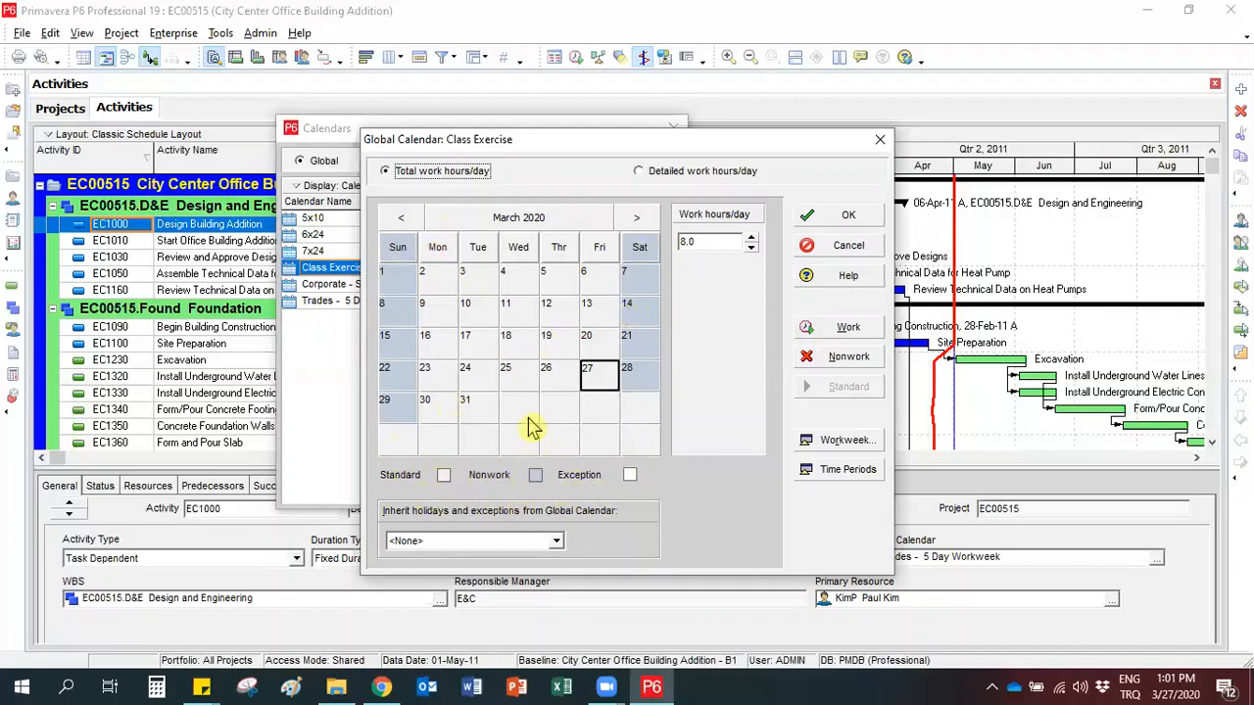
pyautogui.click(558, 344)
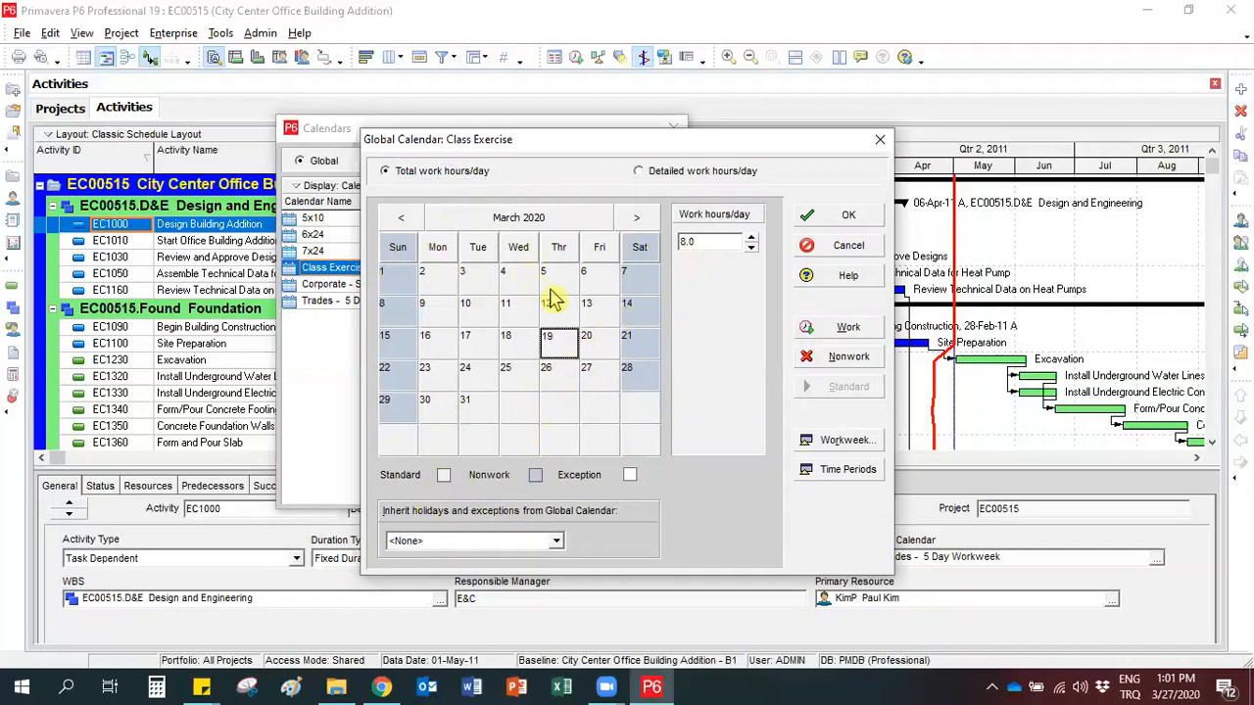
pyautogui.click(634, 309)
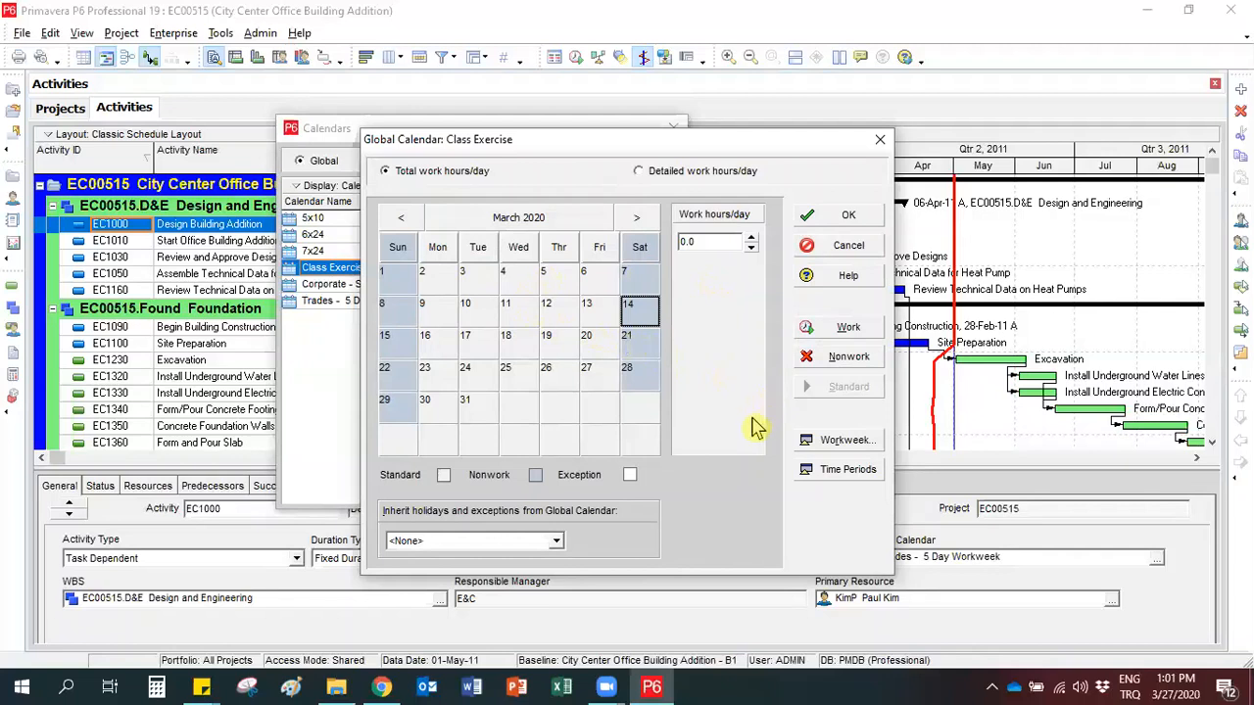
# Set Saturday's standard work hours to 8 in the Class Exercise calendar's workweek.
pyautogui.click(839, 446)
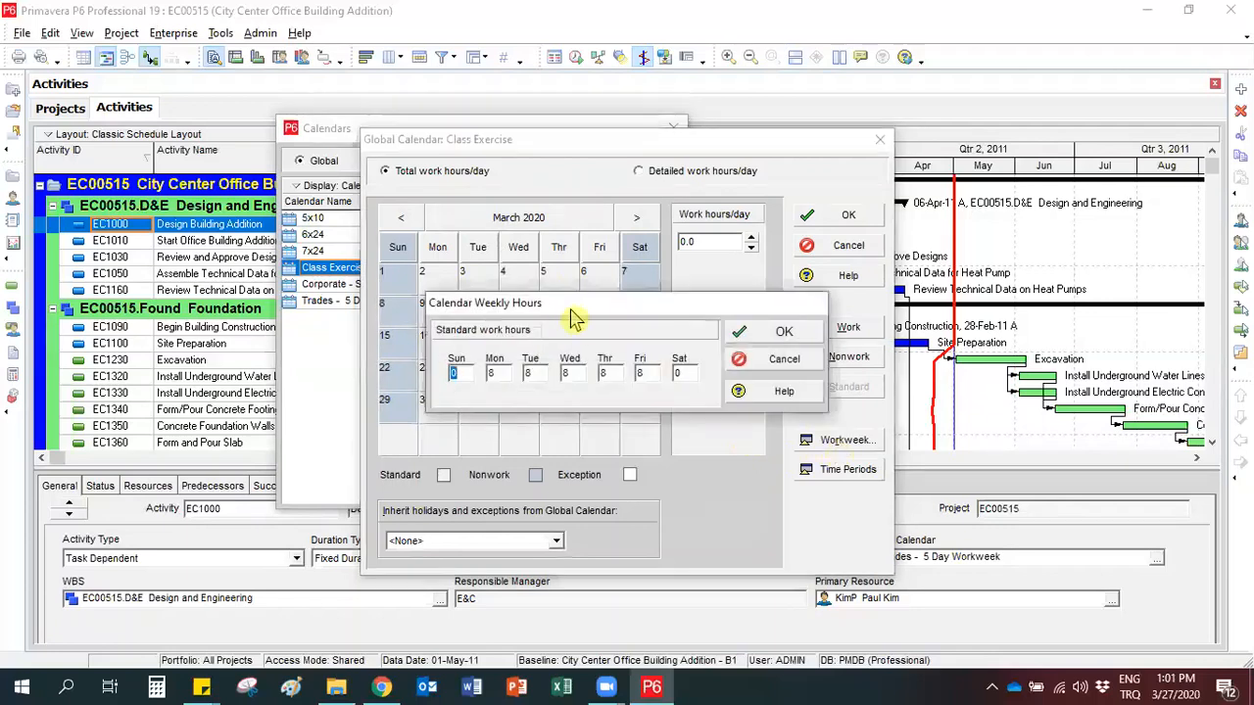
pyautogui.moveTo(576, 312); pyautogui.dragTo(533, 284)
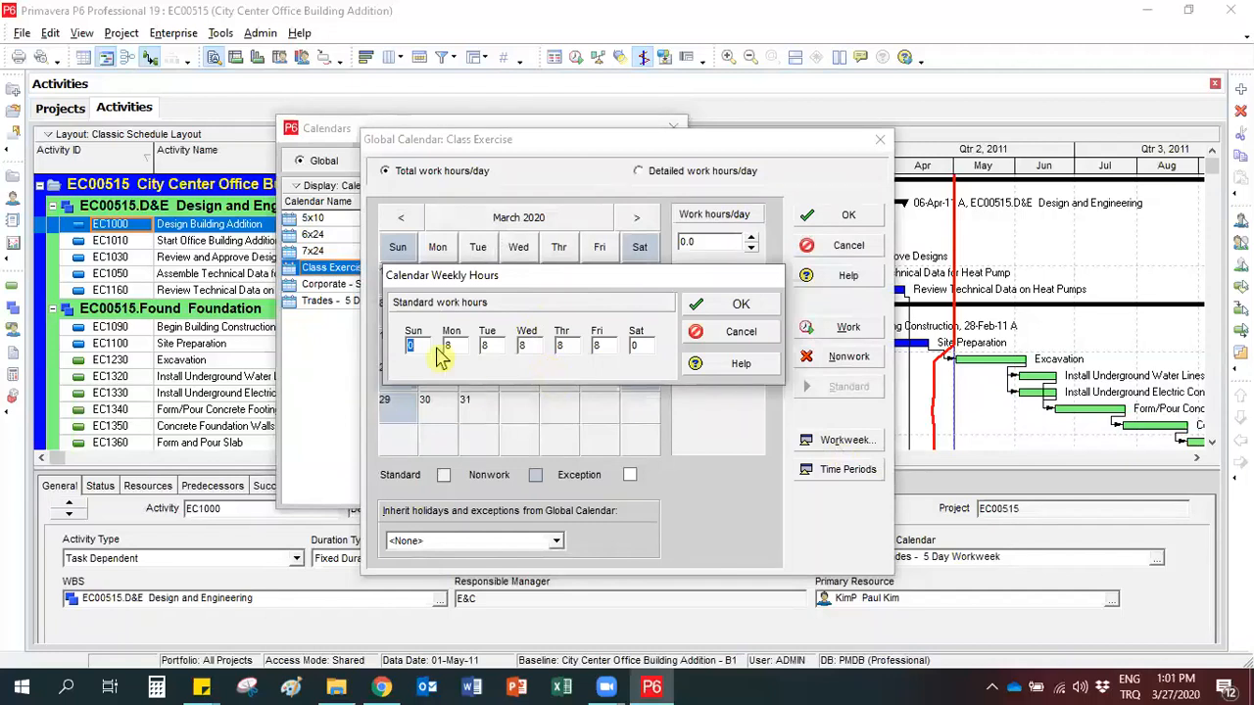
pyautogui.click(635, 347)
pyautogui.click(449, 350)
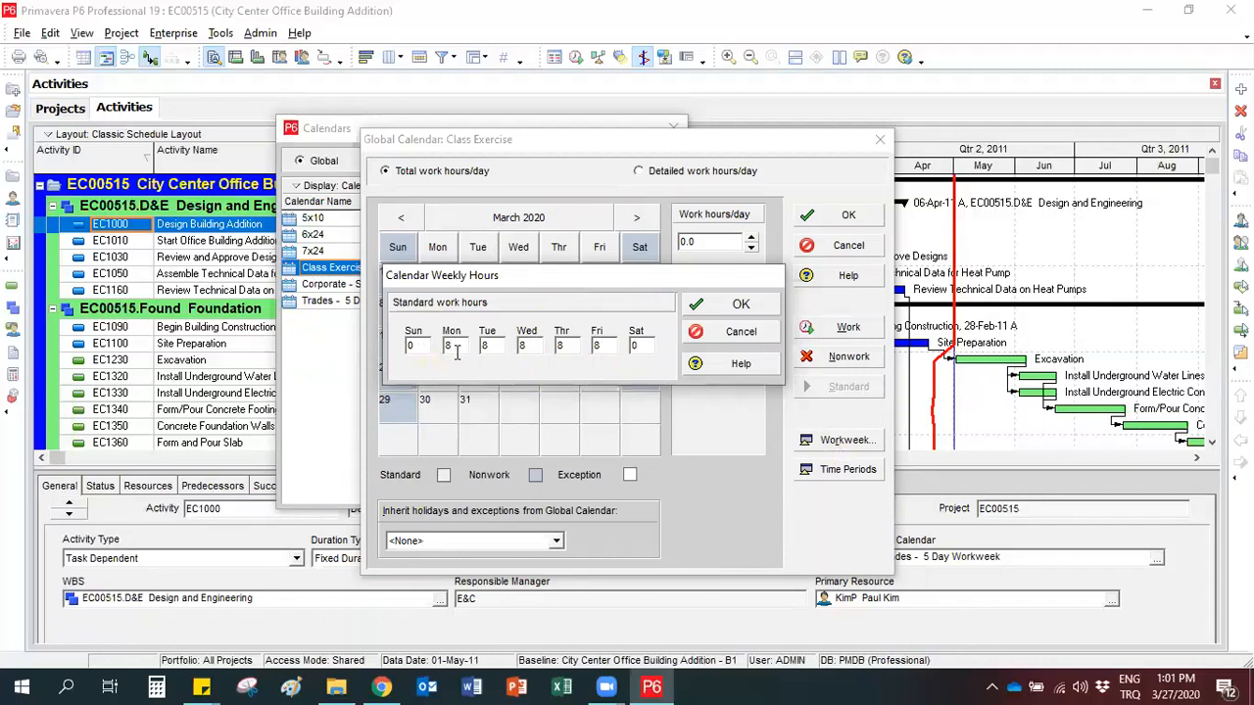
pyautogui.doubleClick(635, 345)
pyautogui.write('8')
pyautogui.click(703, 312)
# Check the work hours of the Saturdays 7, 14 and 21 March 2020.
pyautogui.click(641, 282)
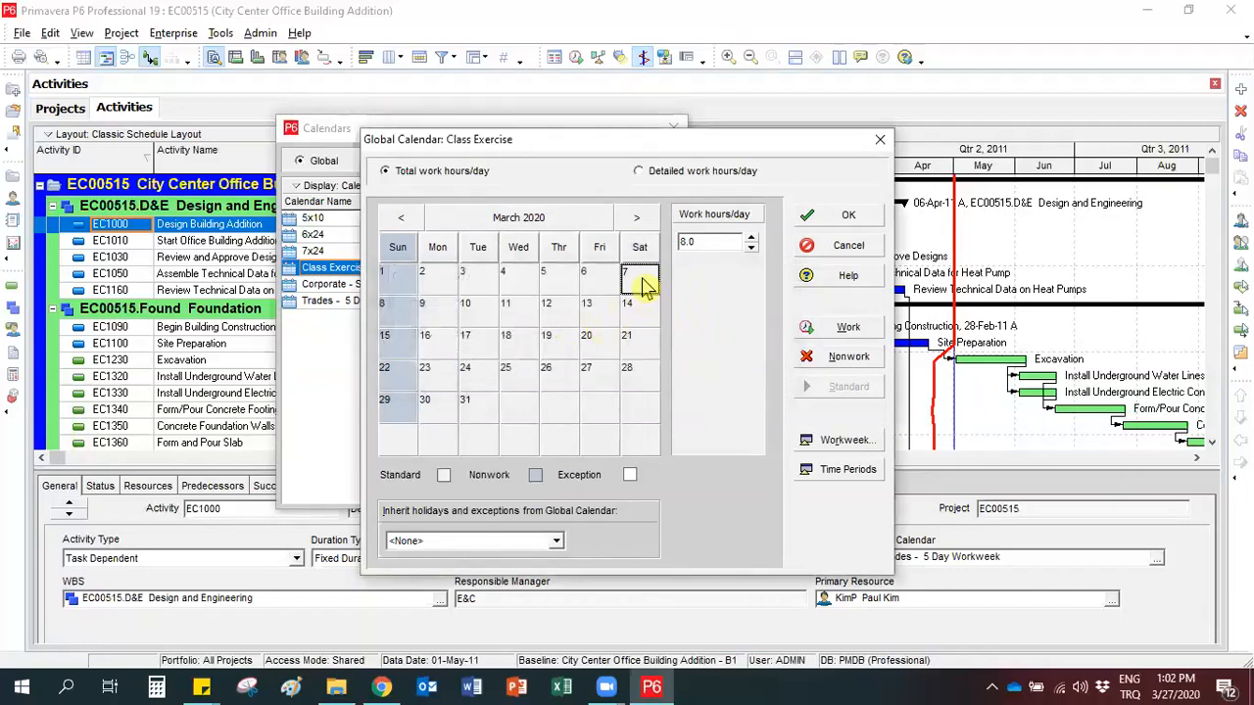
pyautogui.click(641, 316)
pyautogui.click(642, 348)
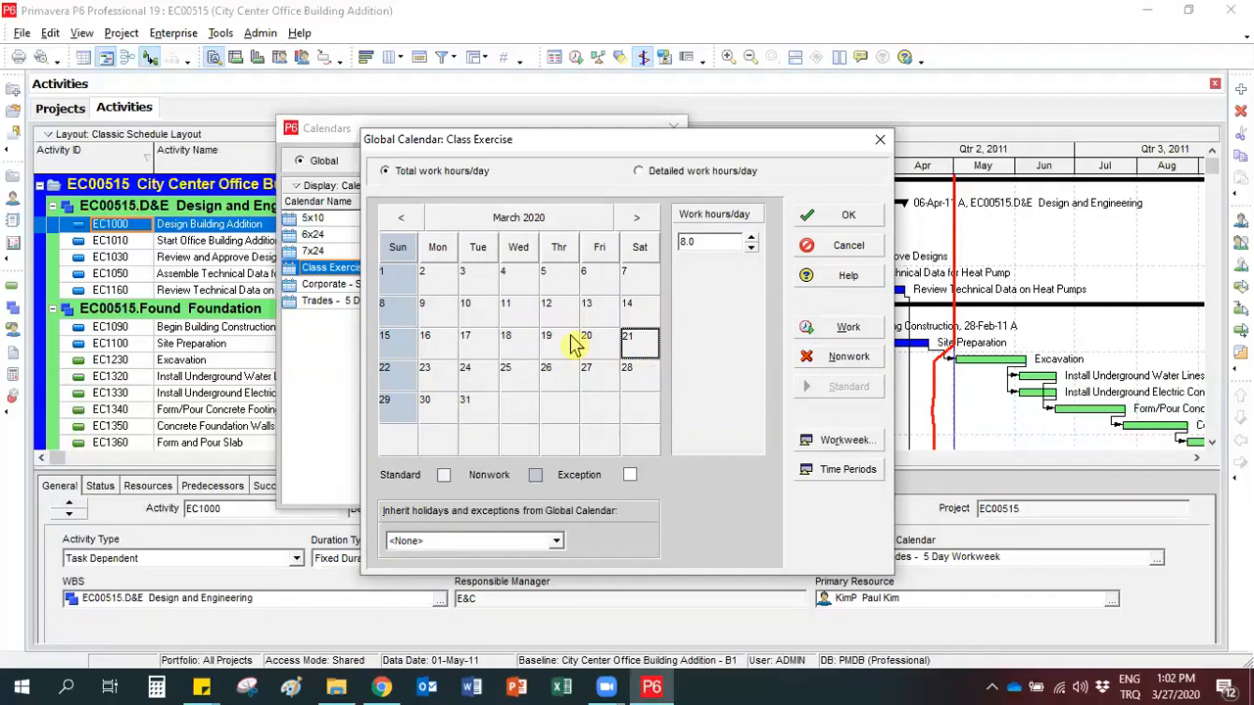
# Make 29 October 2020 a nonwork day in the Class Exercise calendar.
pyautogui.click(635, 225)
pyautogui.click(637, 225)
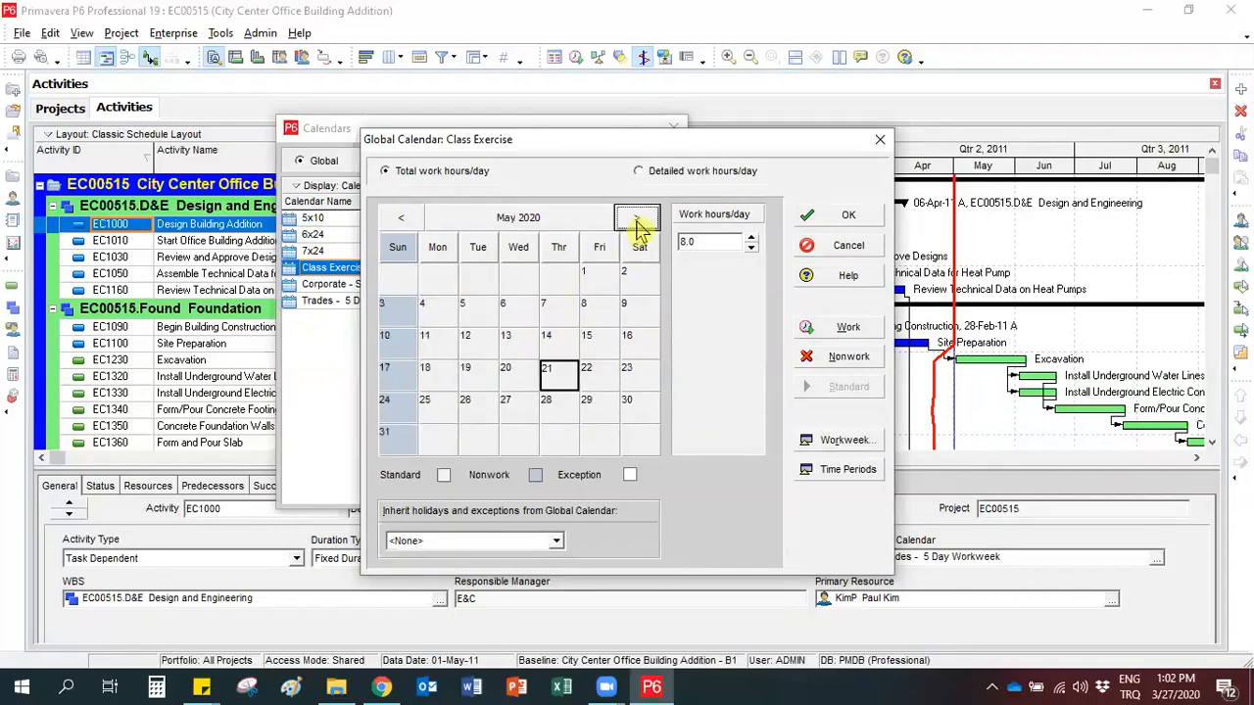
pyautogui.click(521, 223)
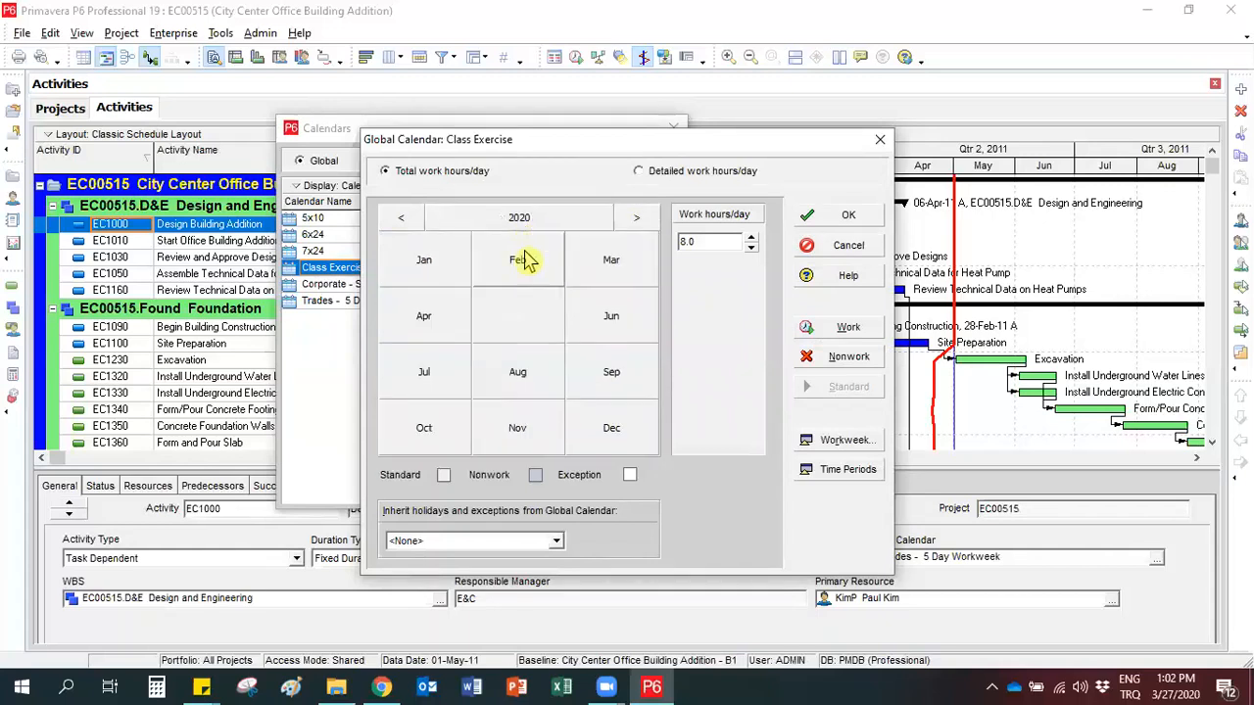
pyautogui.click(636, 217)
pyautogui.click(401, 218)
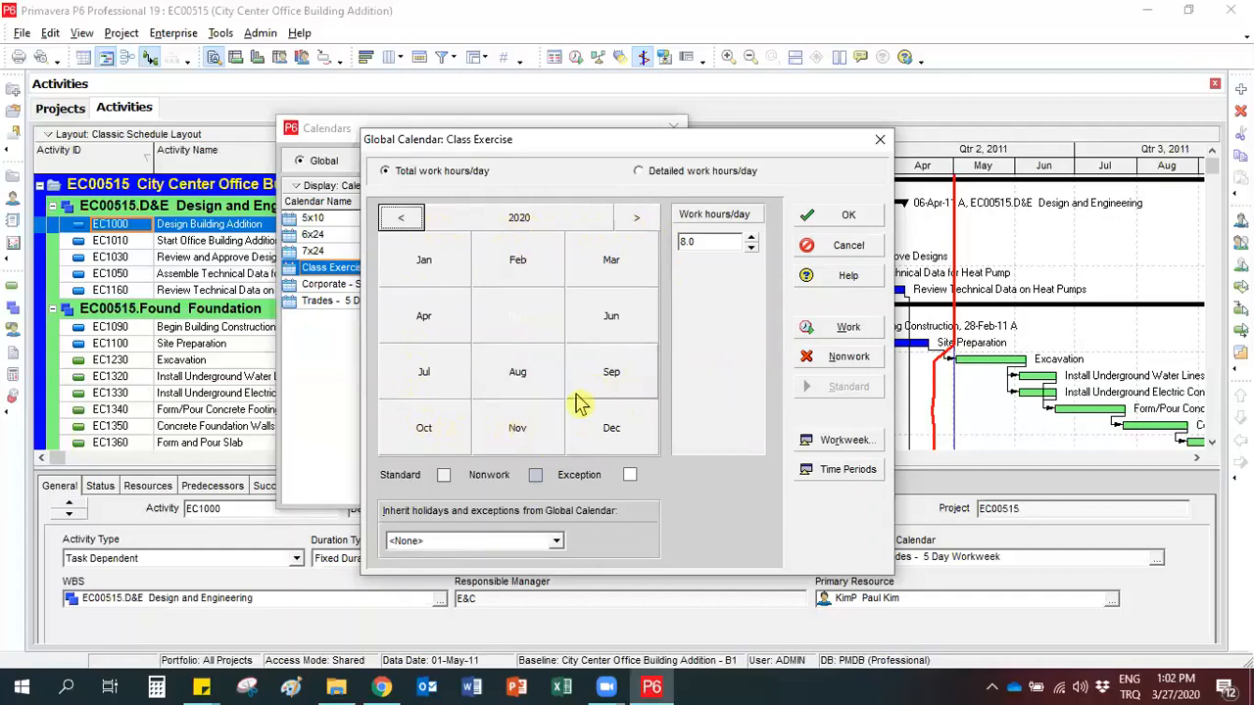
pyautogui.click(409, 443)
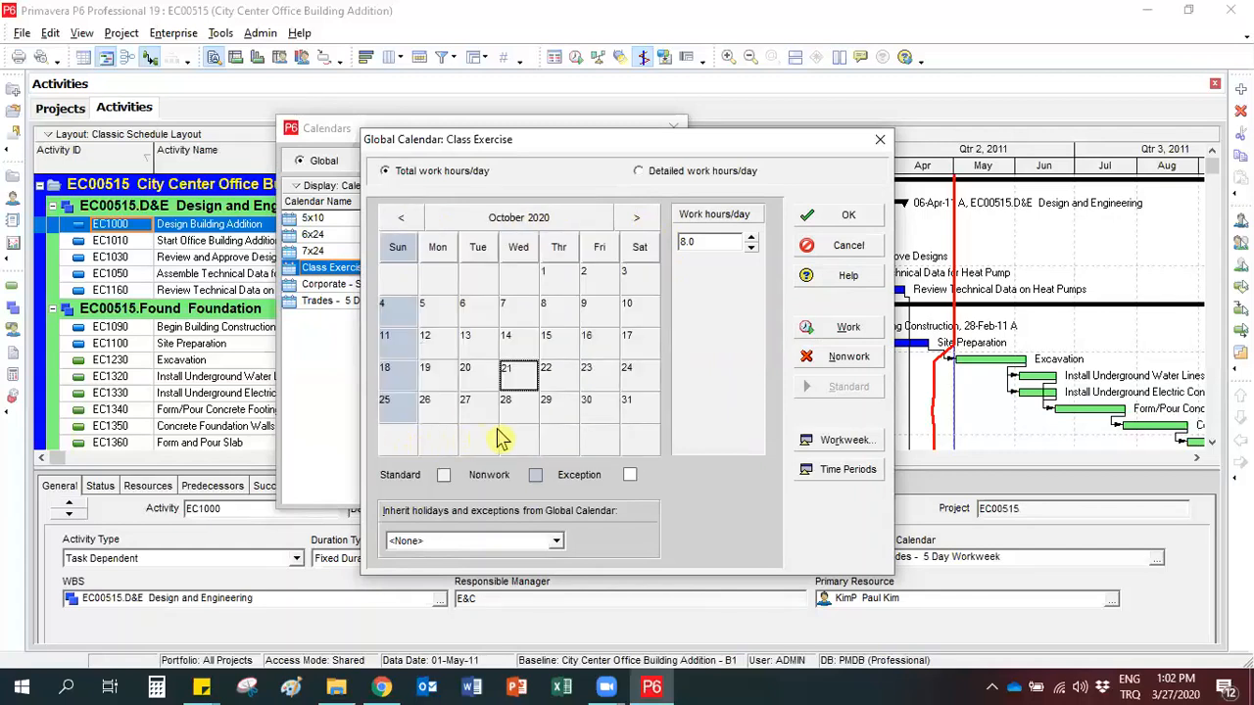
pyautogui.click(552, 412)
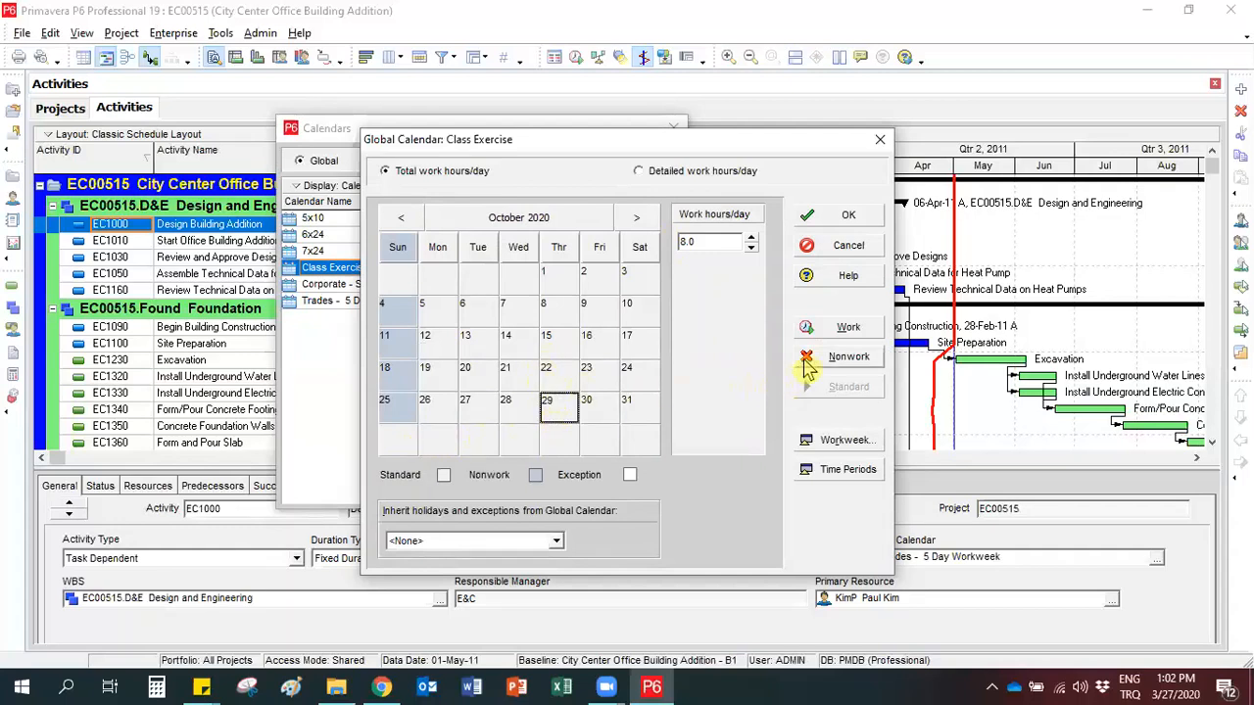
pyautogui.click(807, 366)
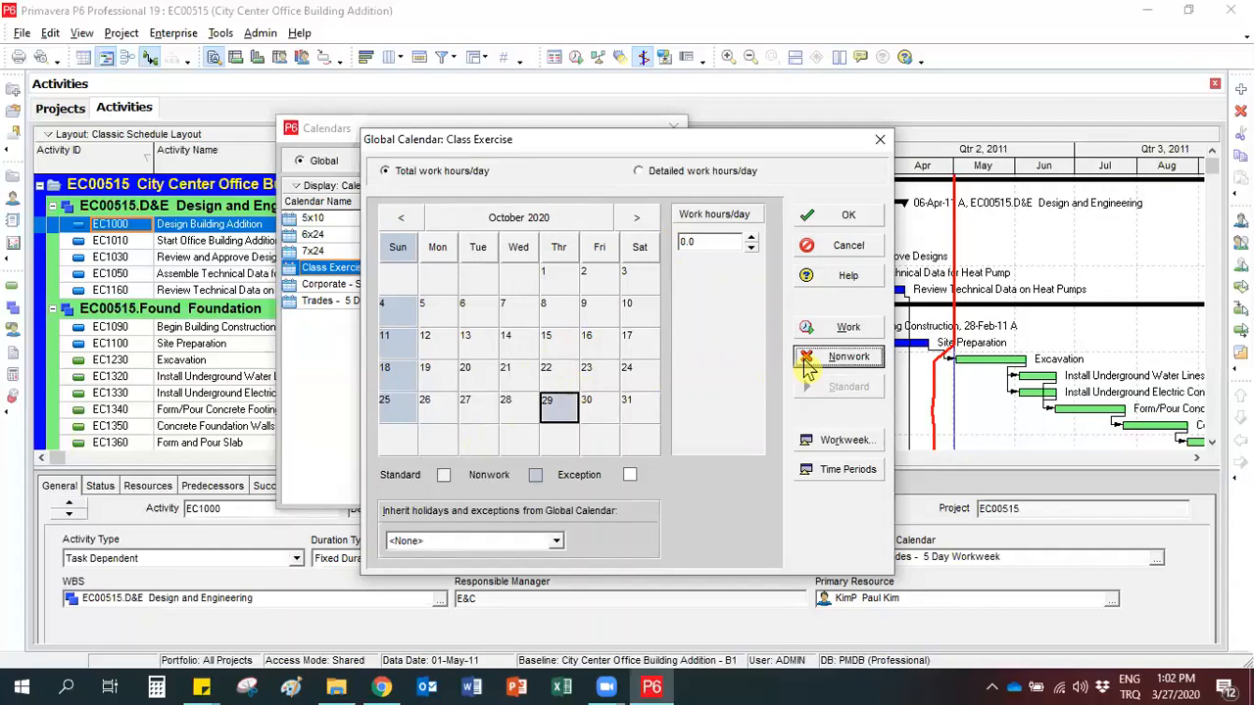
pyautogui.click(509, 345)
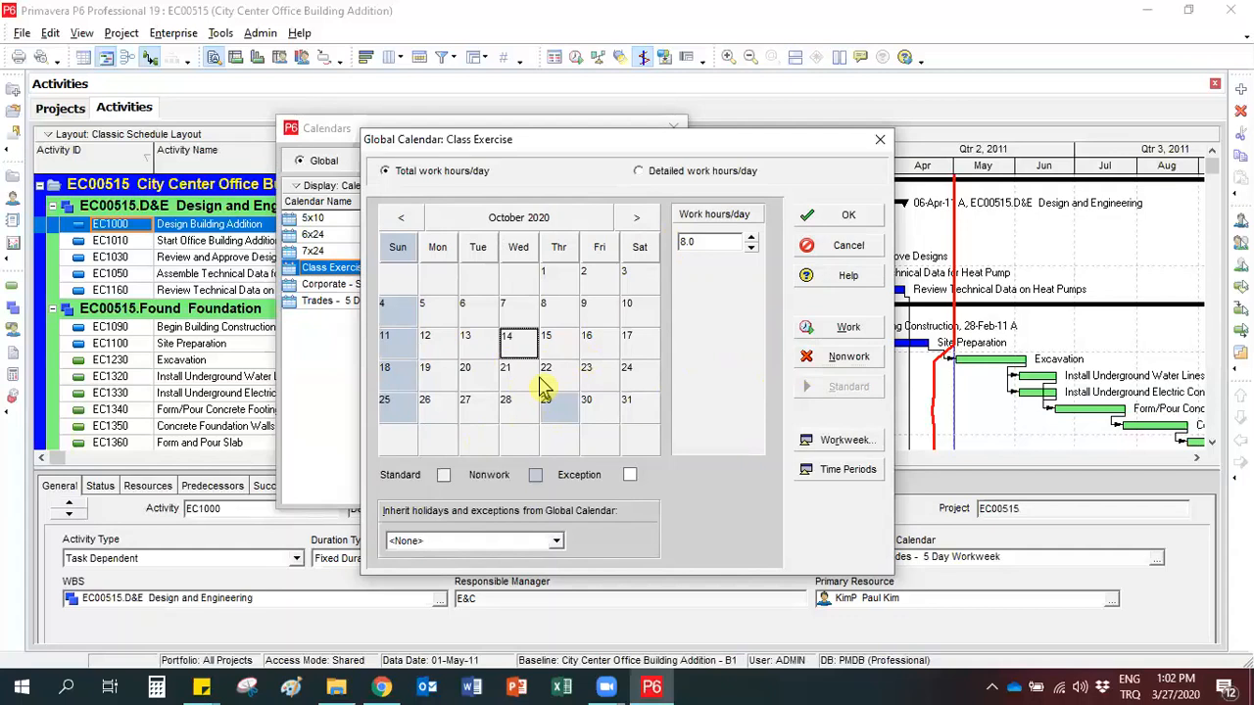
# Make Sunday 11 October 2020 a workday in the Class Exercise calendar.
pyautogui.click(559, 410)
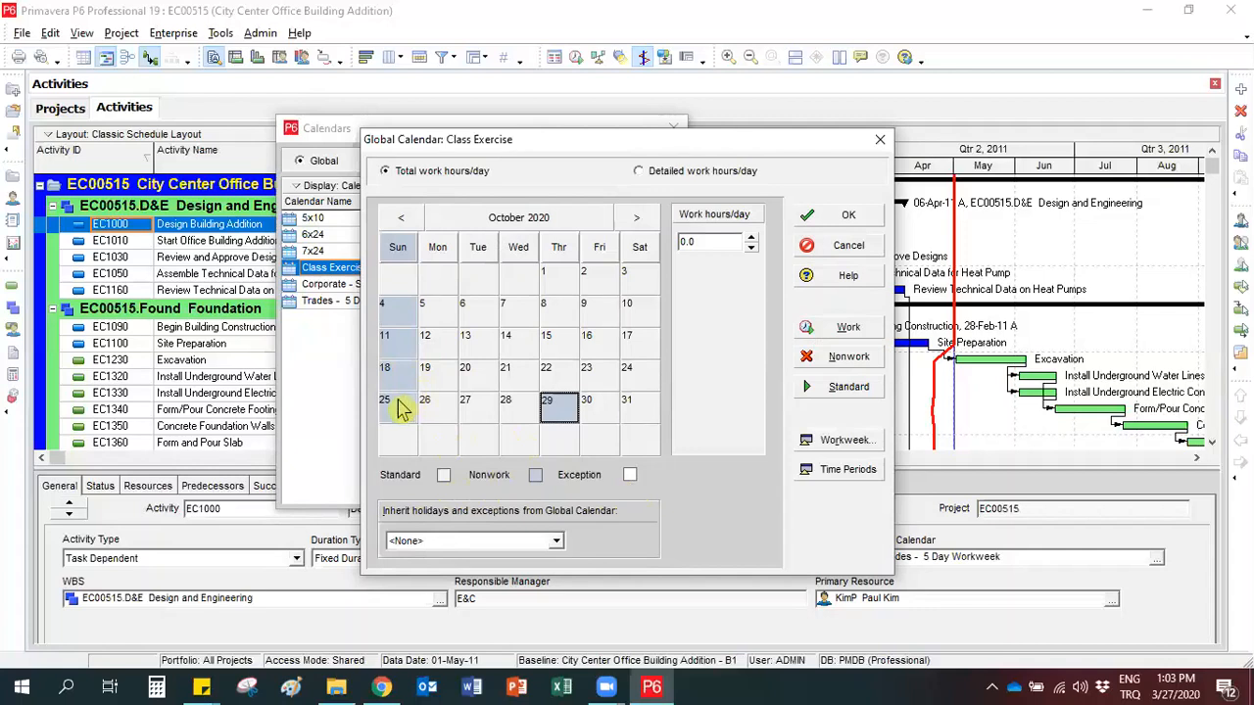
pyautogui.click(392, 345)
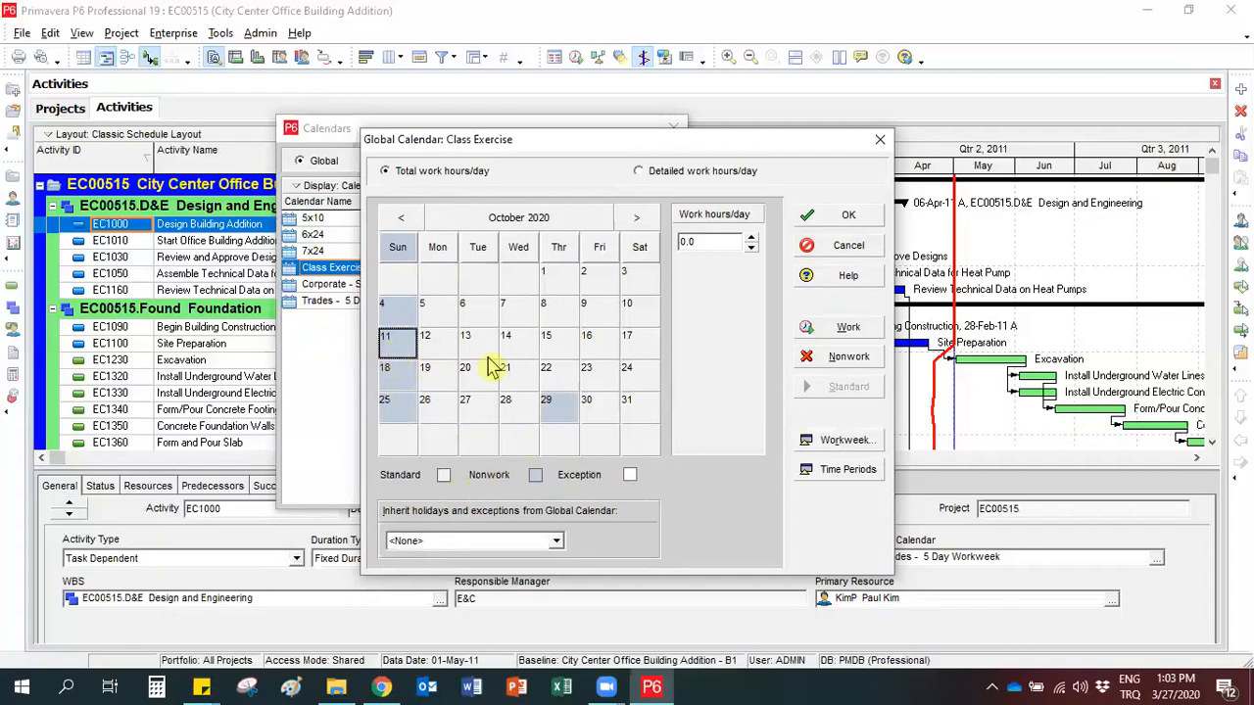
pyautogui.click(813, 335)
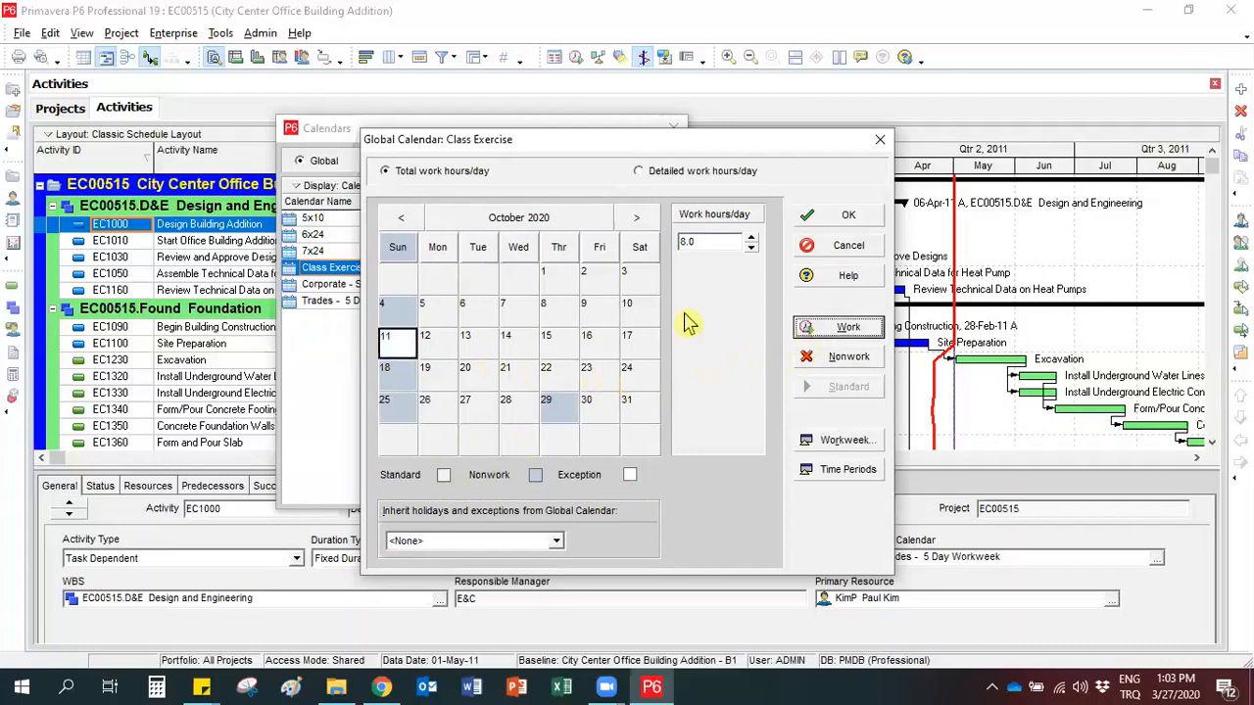
# Compare the work hours of 11, 12 and 18 October 2020.
pyautogui.click(426, 343)
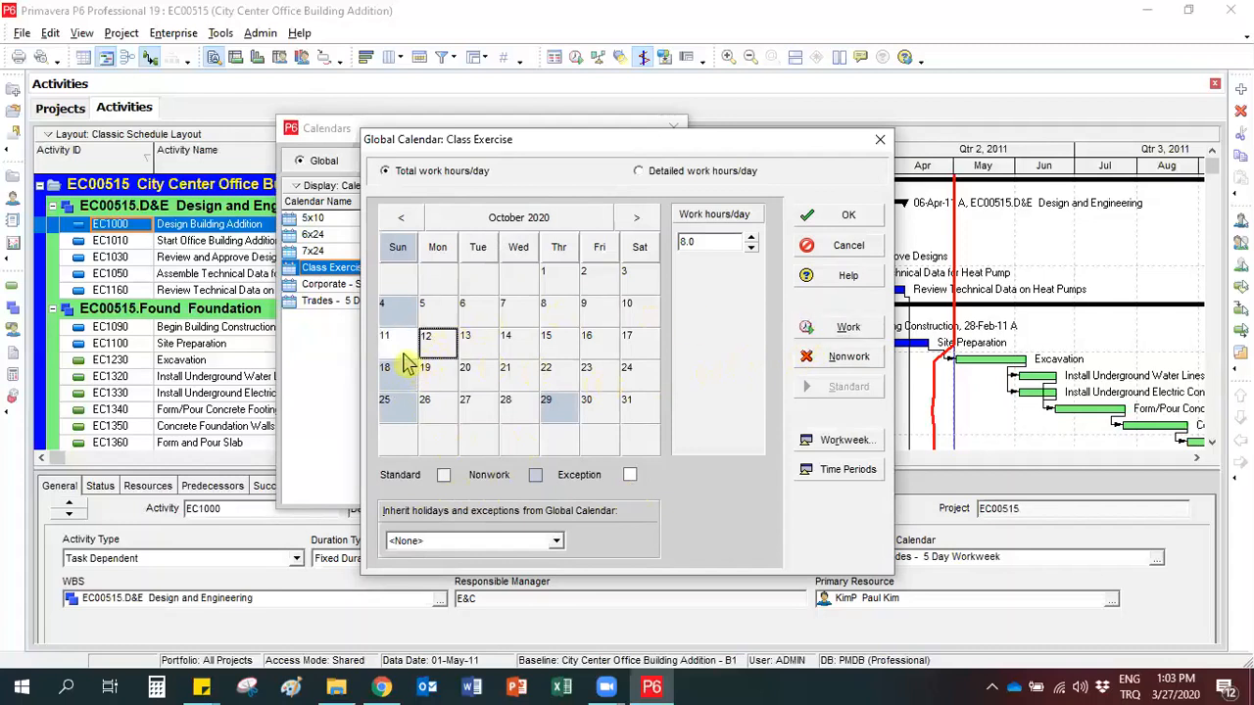
pyautogui.click(402, 351)
pyautogui.click(426, 352)
pyautogui.click(400, 372)
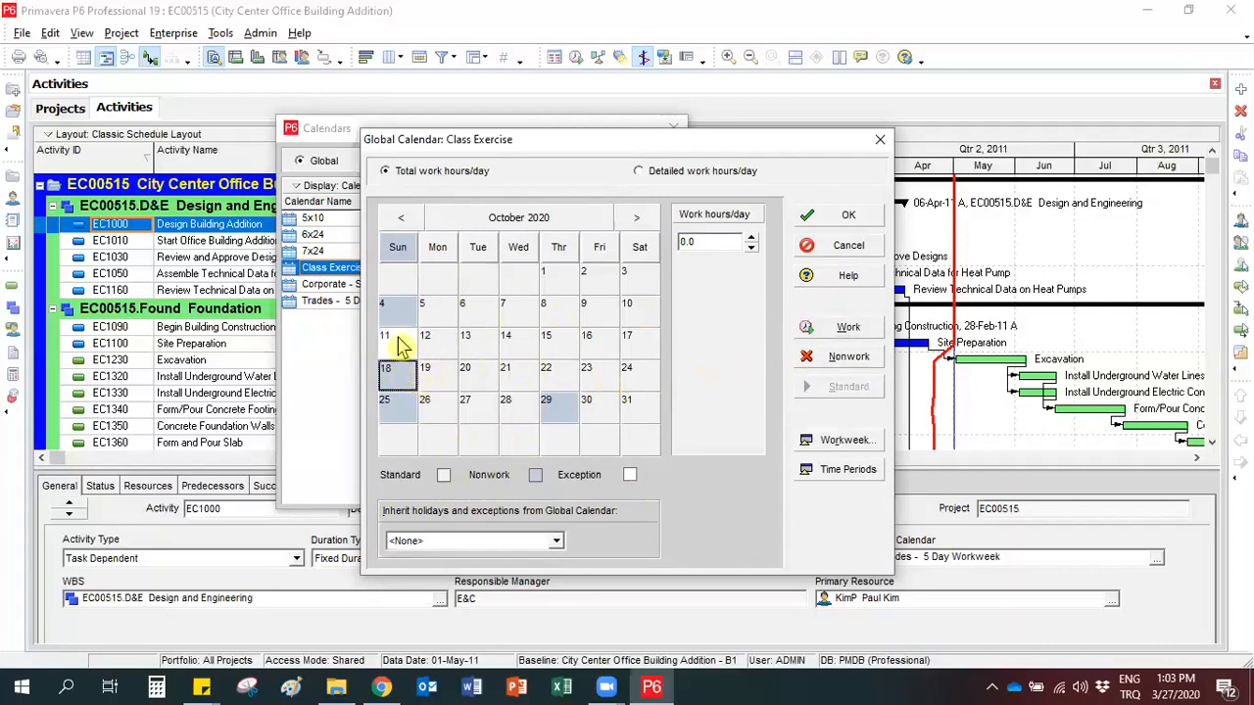
pyautogui.click(399, 345)
pyautogui.click(423, 349)
pyautogui.click(409, 351)
pyautogui.click(410, 378)
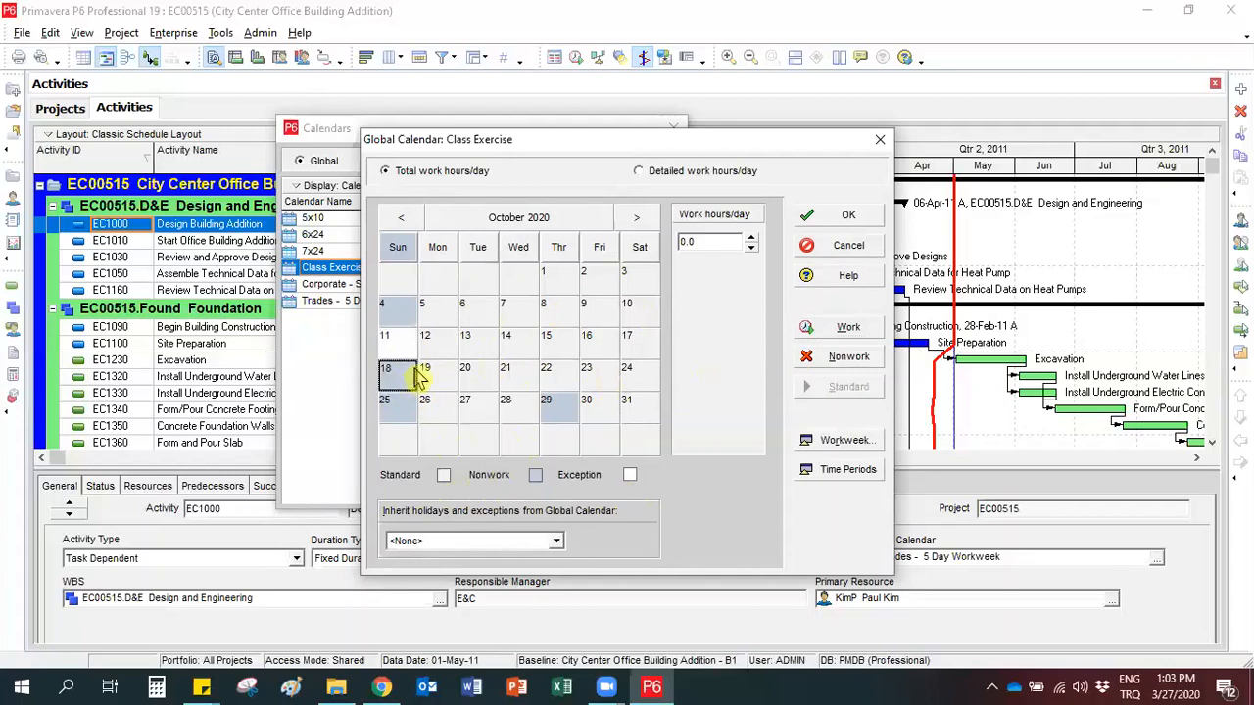
# Reset Sunday 11 October 2020 to its standard workweek setting.
pyautogui.click(401, 348)
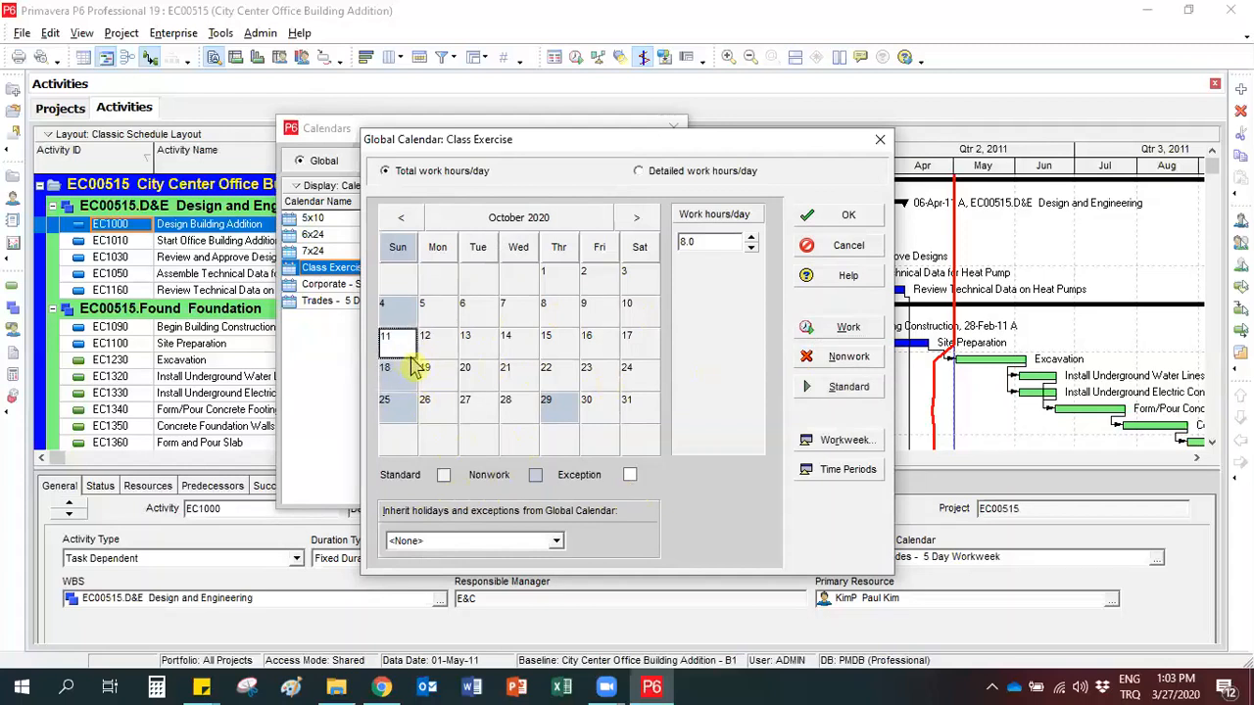
pyautogui.click(820, 390)
pyautogui.click(426, 345)
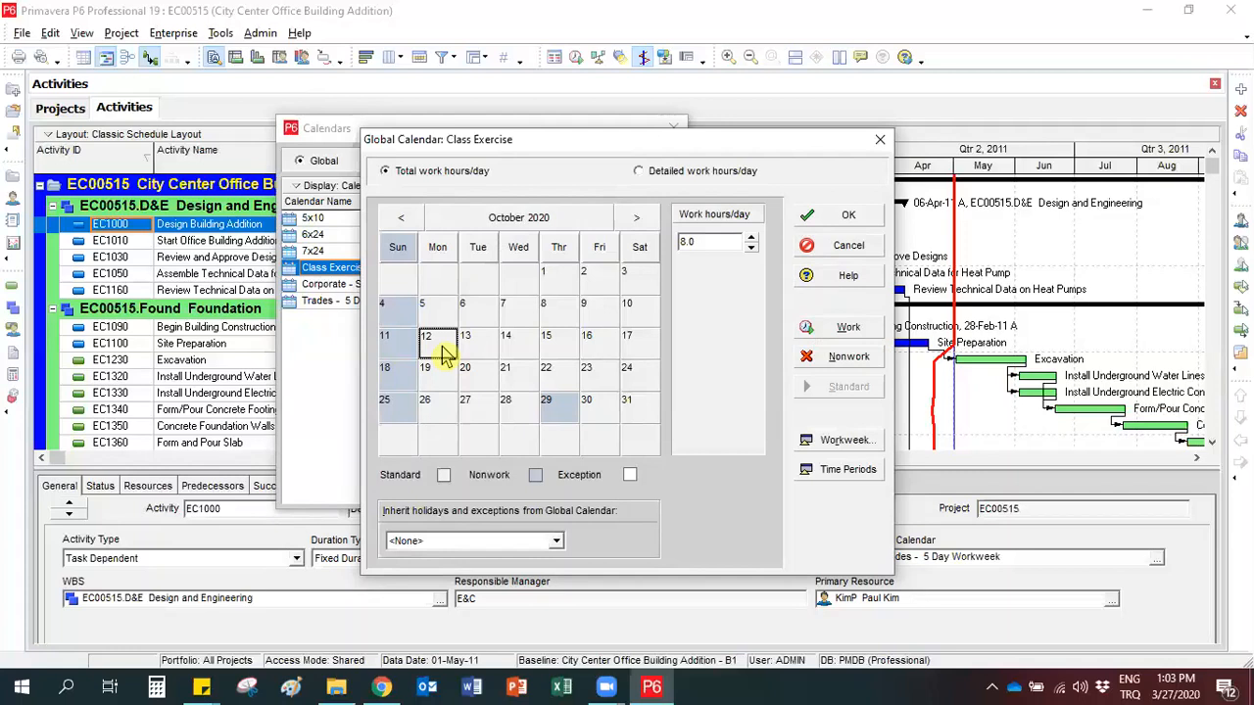
# Make 15 to 17 October 2020 nonwork days in the Class Exercise calendar.
pyautogui.click(548, 347)
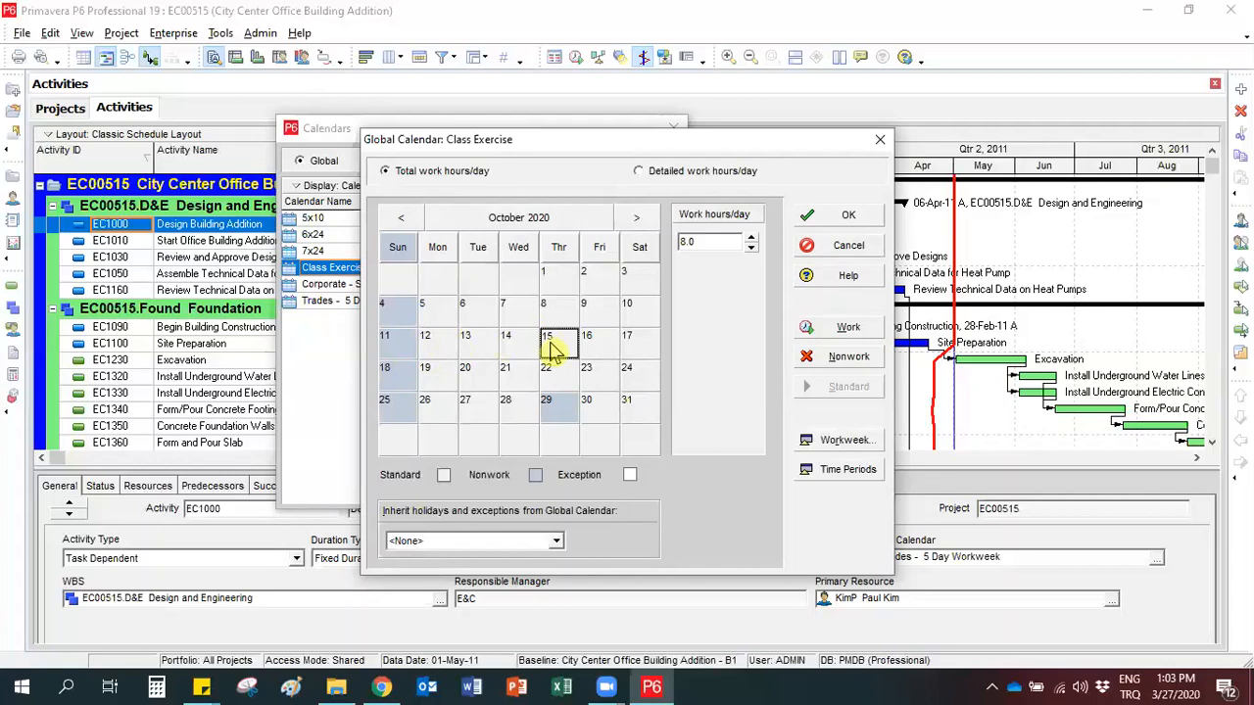
pyautogui.keyDown('shift'); pyautogui.click(632, 348); pyautogui.keyUp('shift')
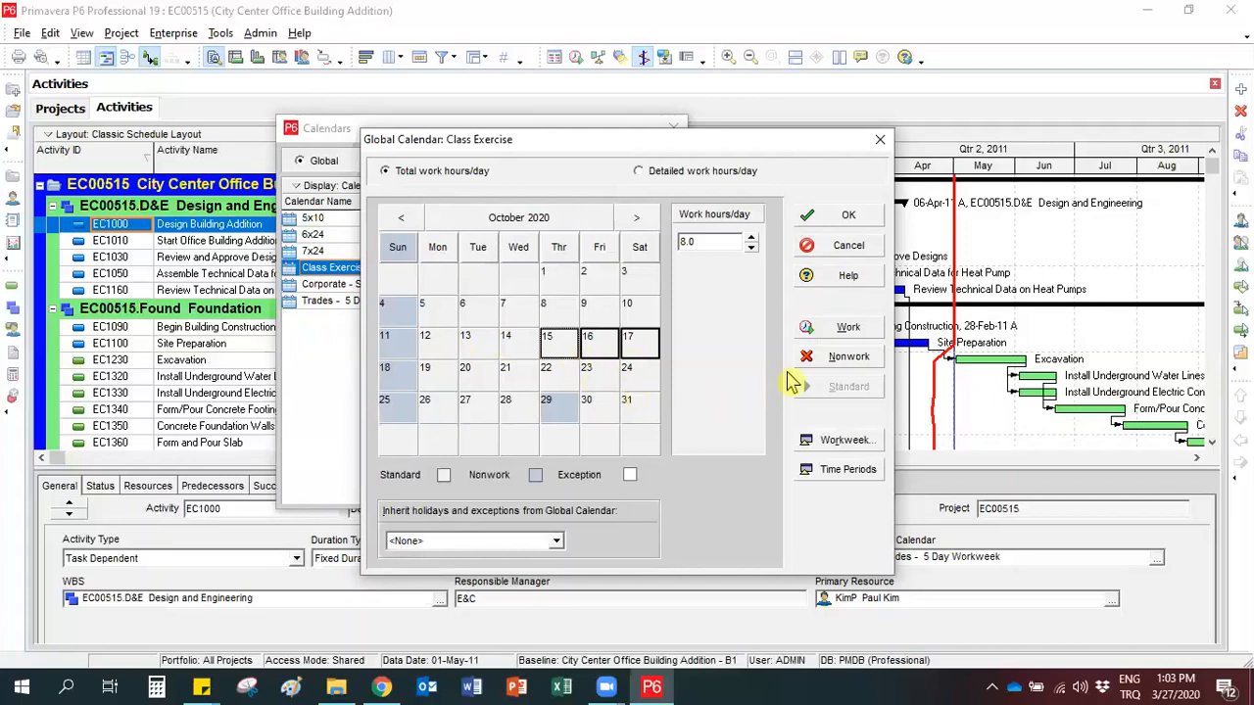
pyautogui.click(812, 362)
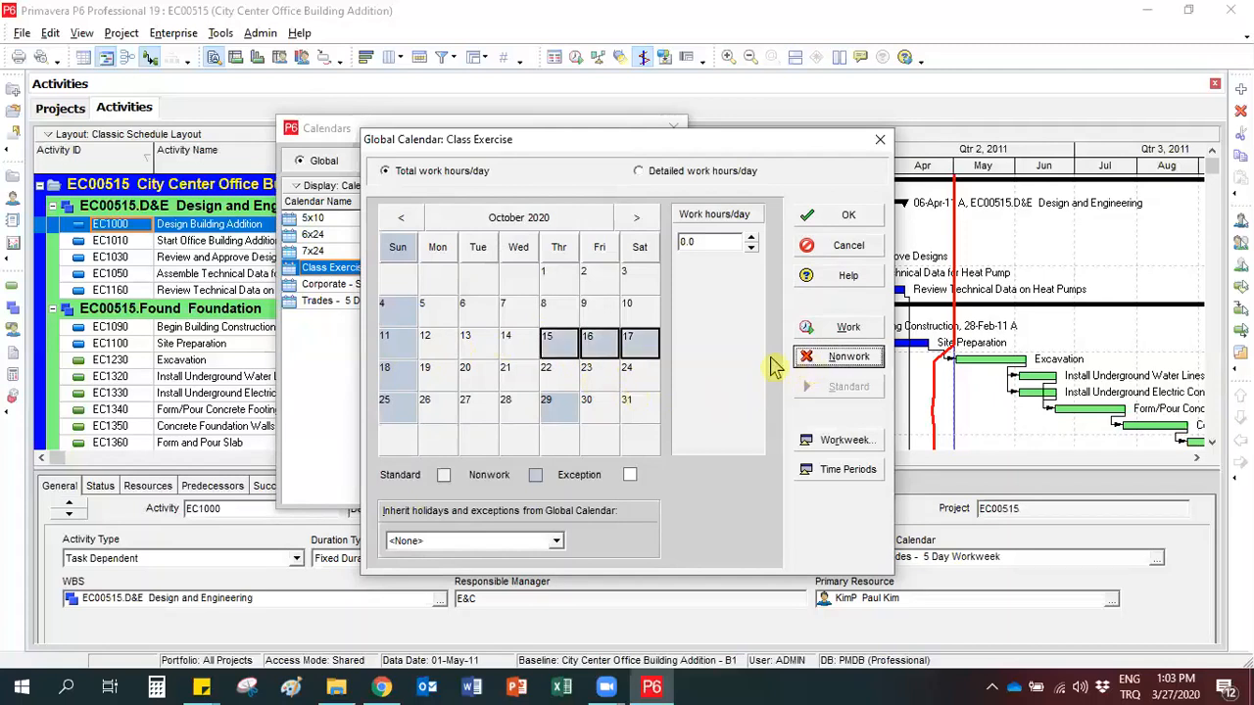
pyautogui.click(509, 372)
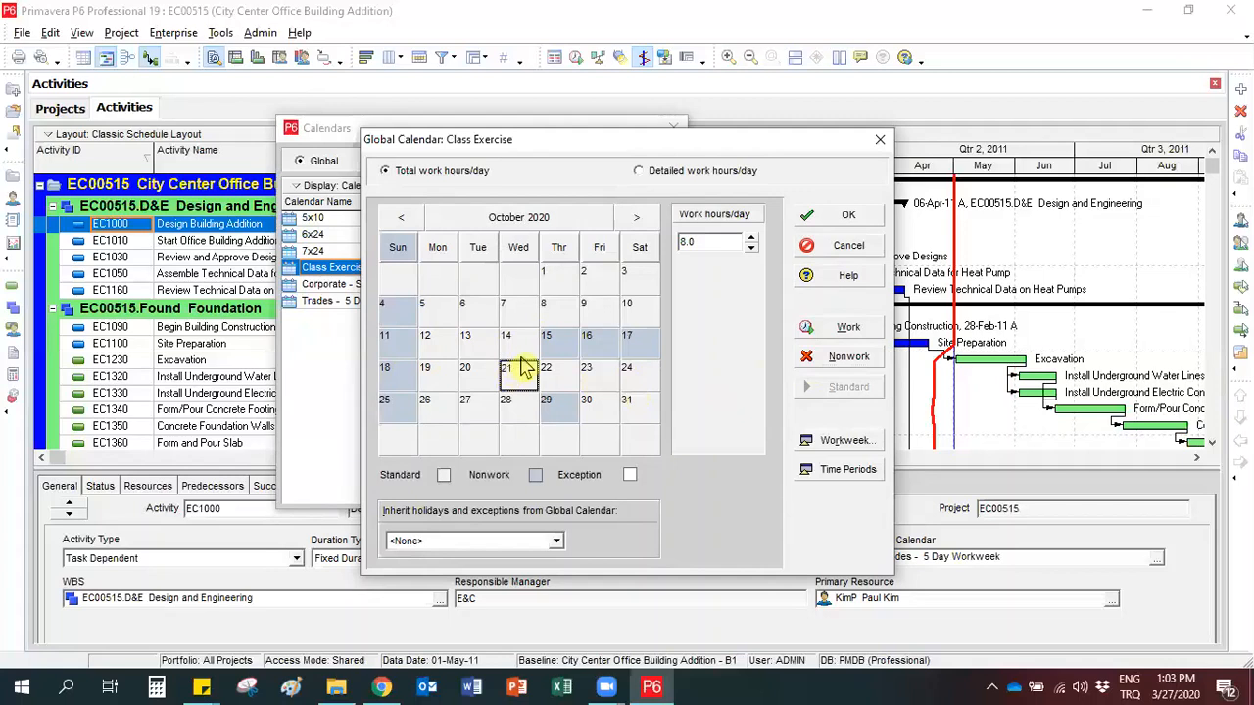
# Change 15 October 2020 to a workday and reset 16 October to its standard setting.
pyautogui.click(546, 348)
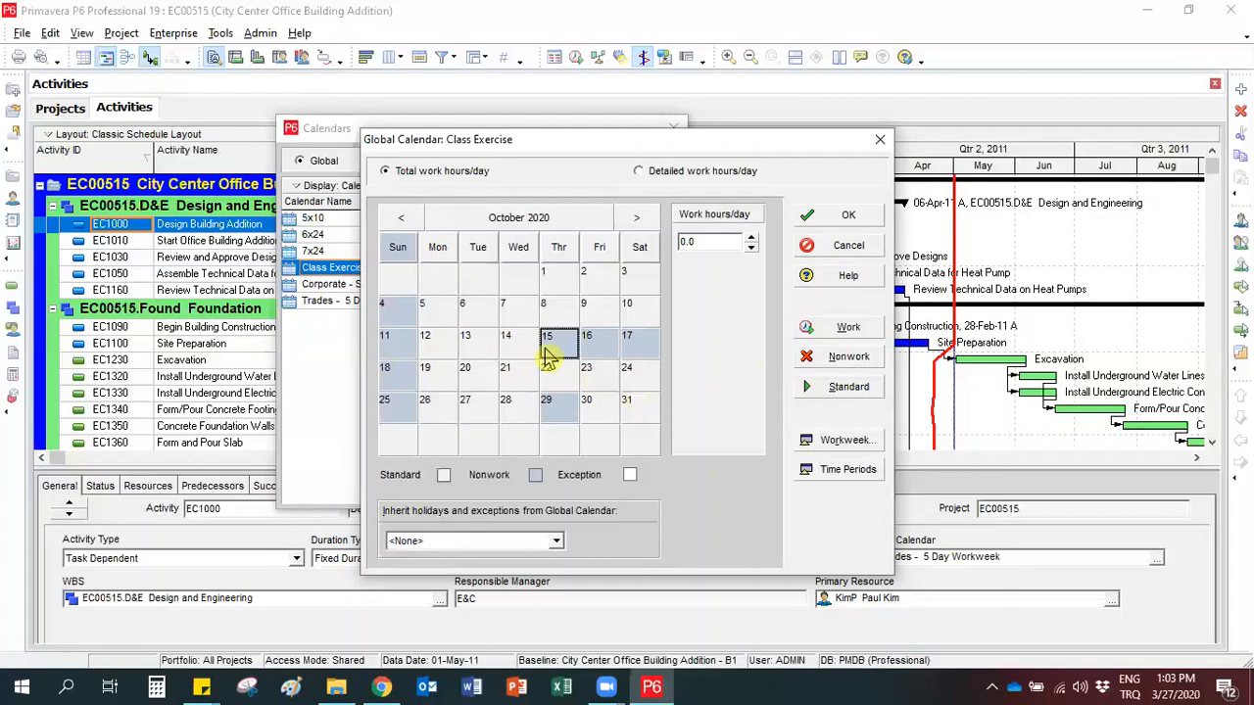
pyautogui.click(830, 327)
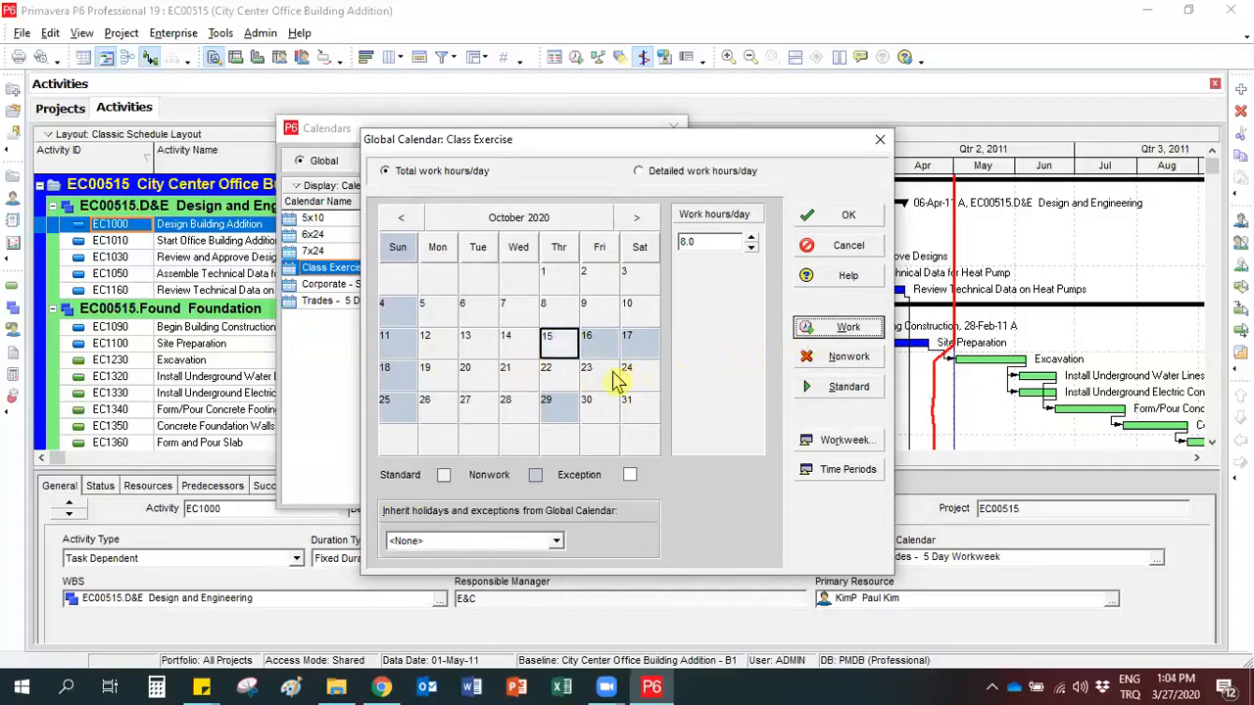
pyautogui.click(588, 337)
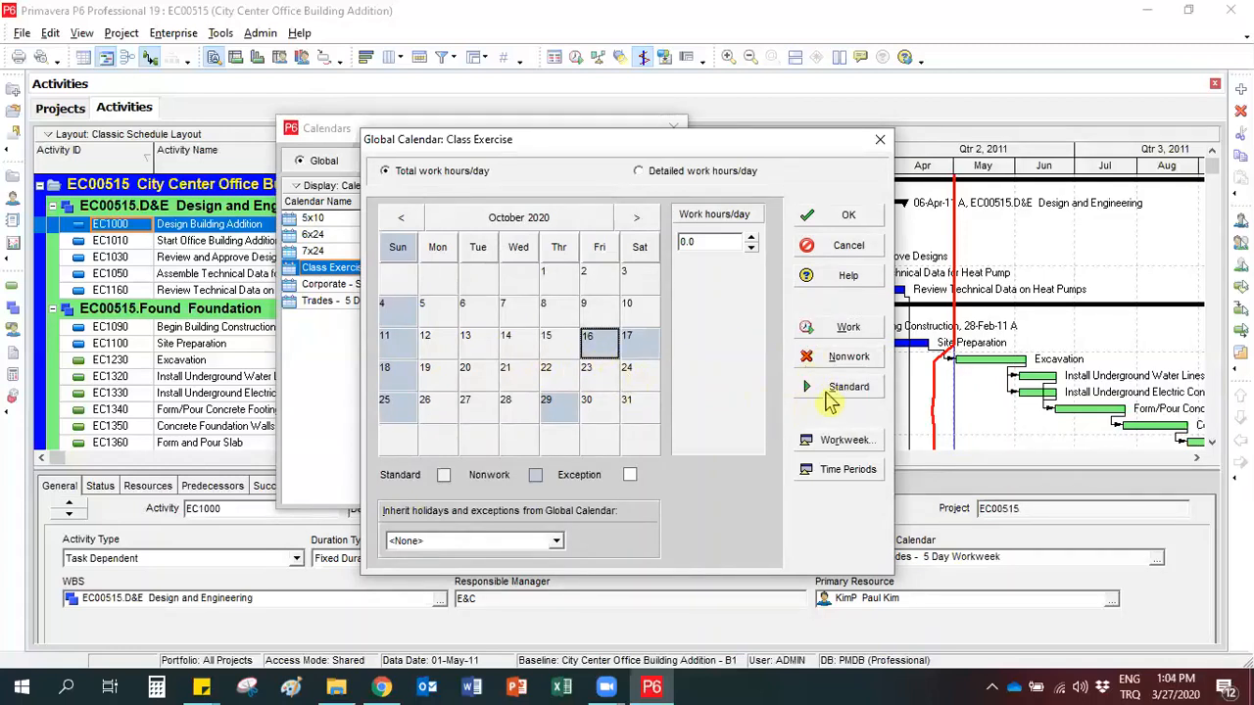
pyautogui.click(830, 391)
# Check the work hours of 8, 15 and 16 October 2020.
pyautogui.click(548, 355)
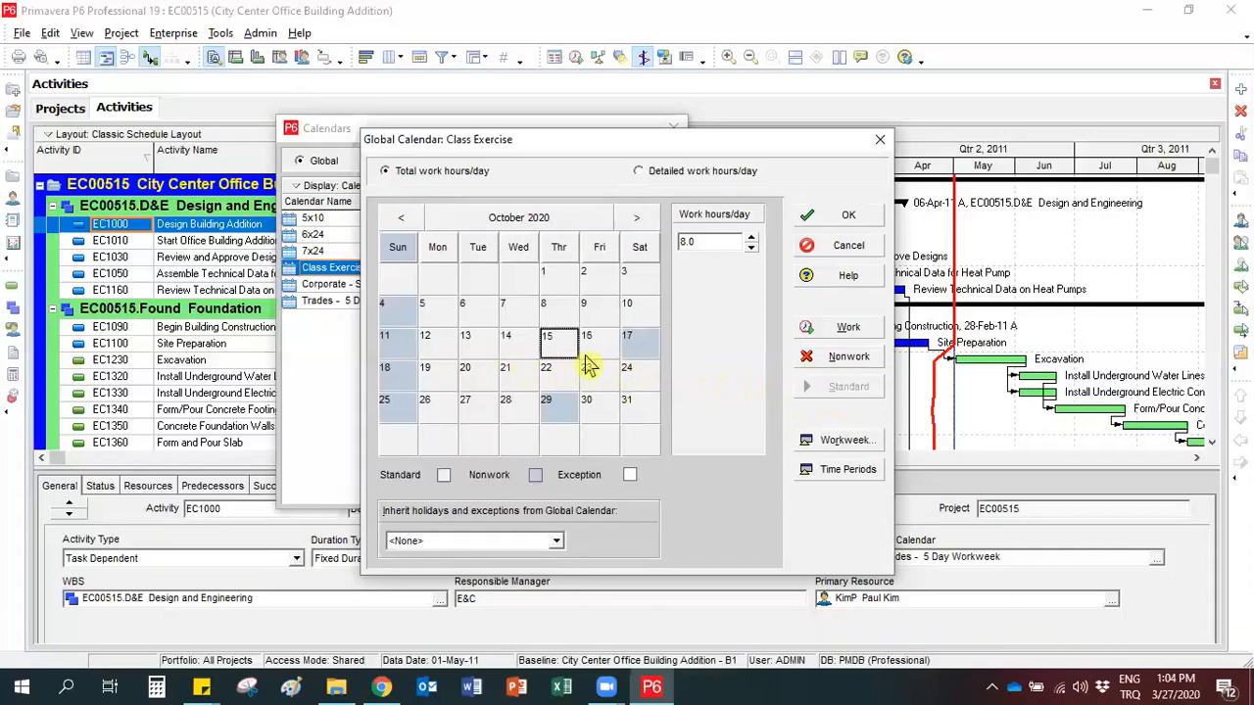
pyautogui.click(588, 352)
pyautogui.click(559, 348)
pyautogui.click(590, 349)
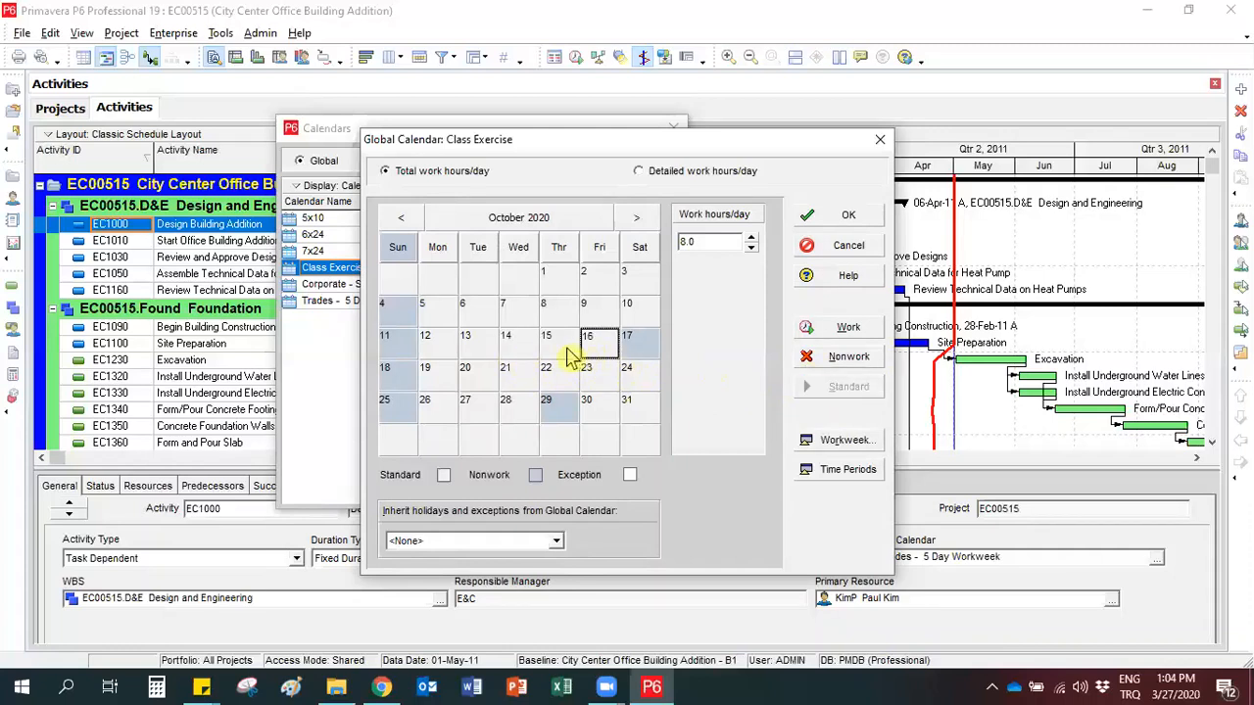
pyautogui.click(566, 311)
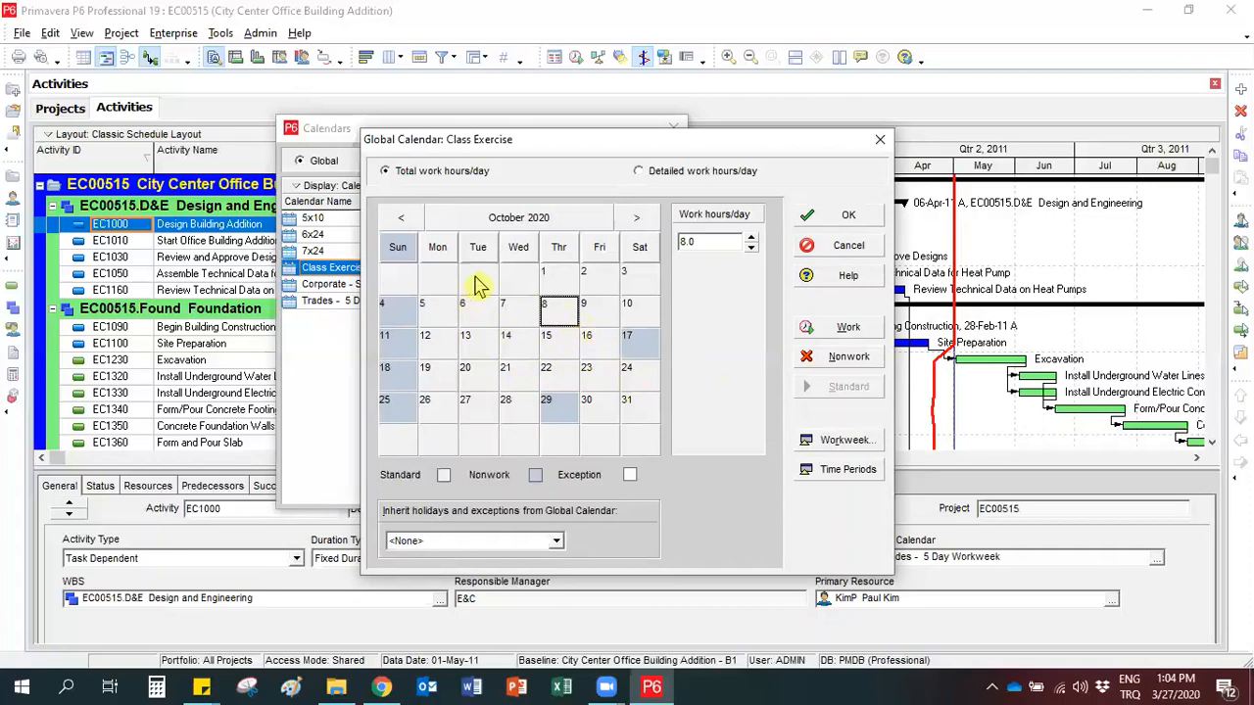
# Make 15 and 16 October 2020 nonwork days again.
pyautogui.click(547, 337)
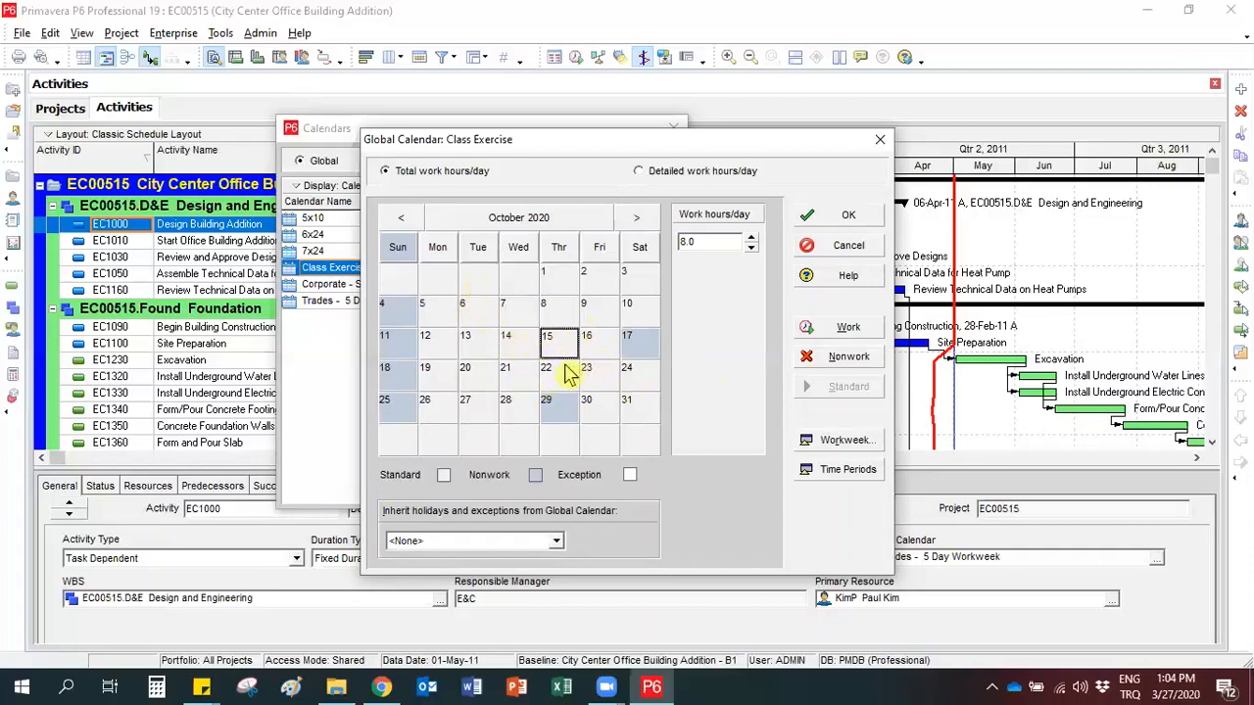
pyautogui.keyDown('shift'); pyautogui.click(593, 344); pyautogui.keyUp('shift')
pyautogui.click(806, 362)
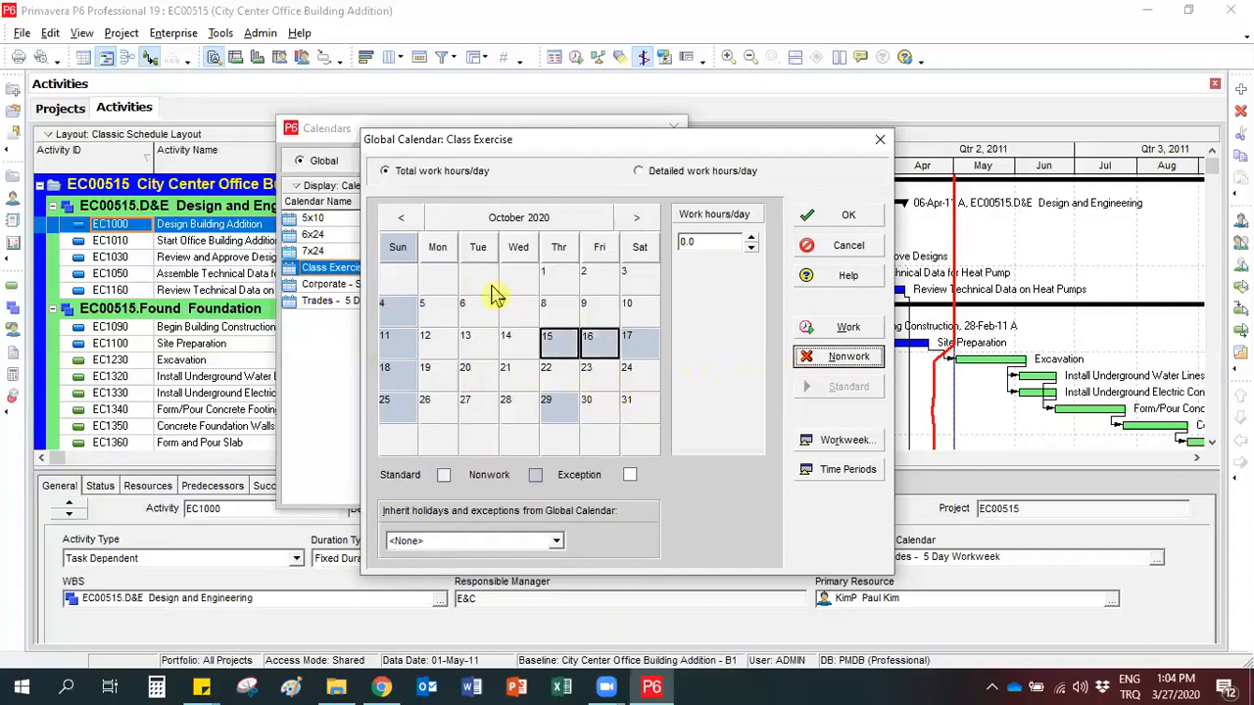
pyautogui.click(518, 341)
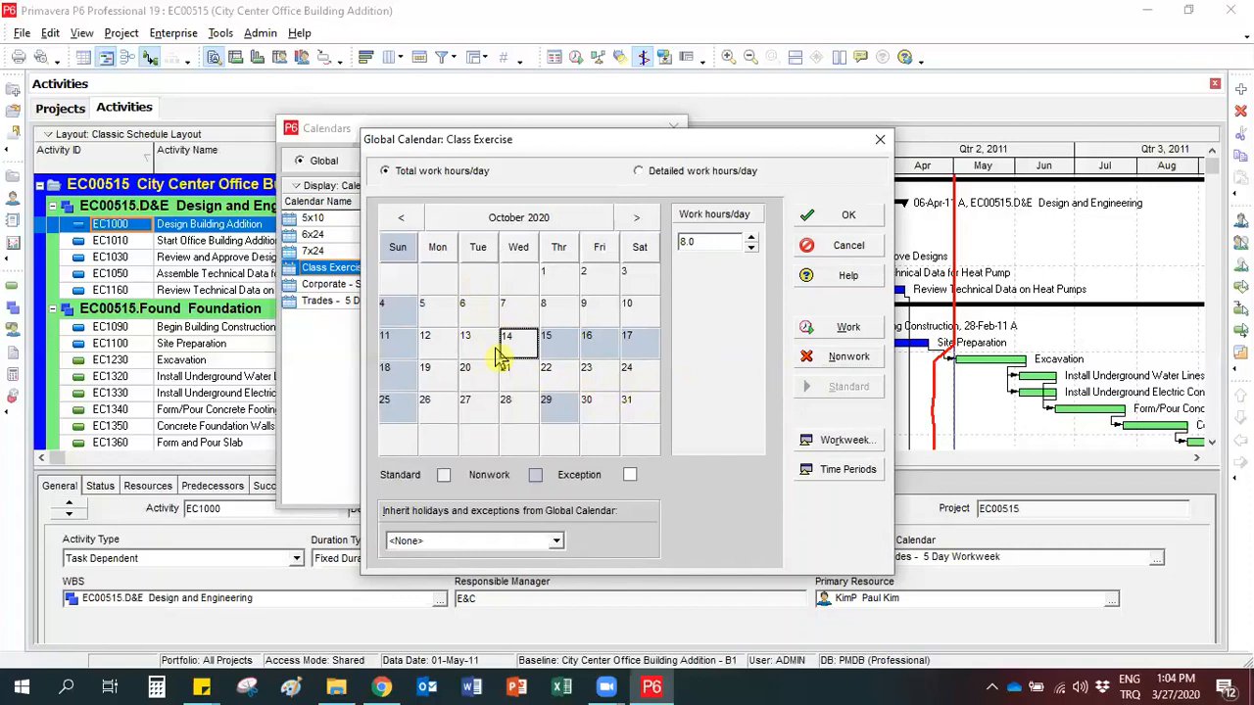
# Make the Sundays 1, 15 and 29 November 2020 workdays in the Class Exercise calendar.
pyautogui.click(634, 224)
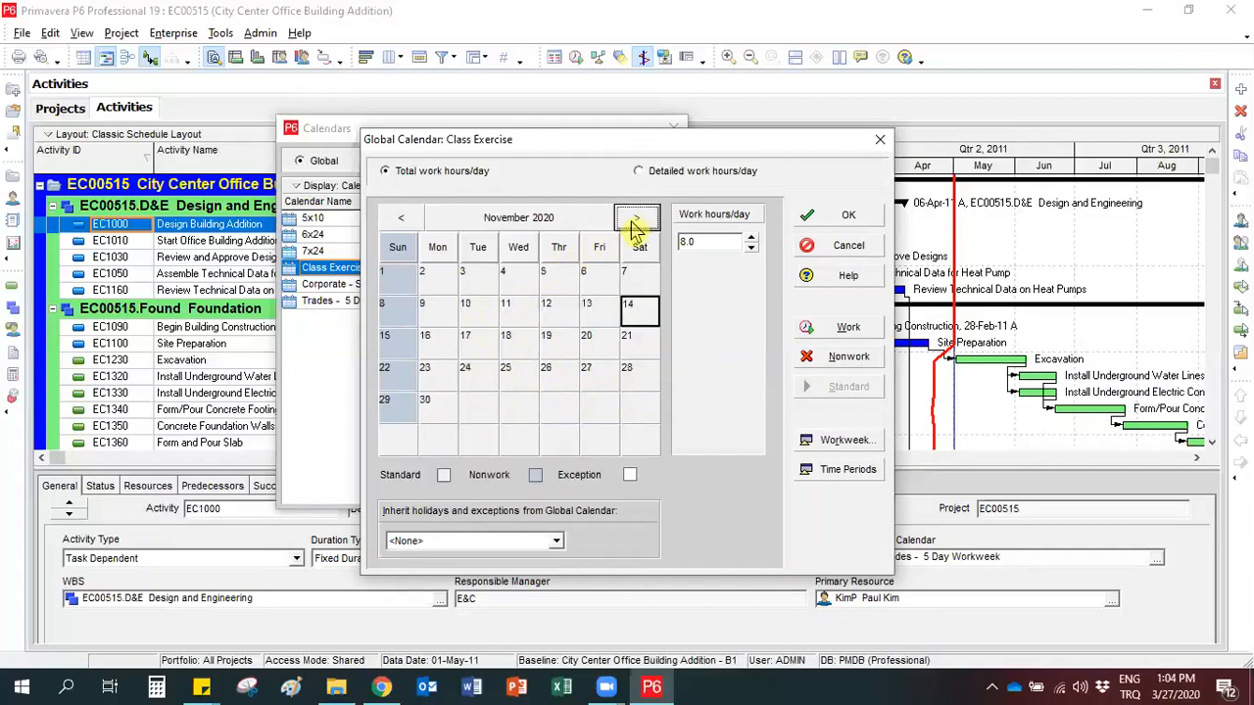
pyautogui.click(405, 283)
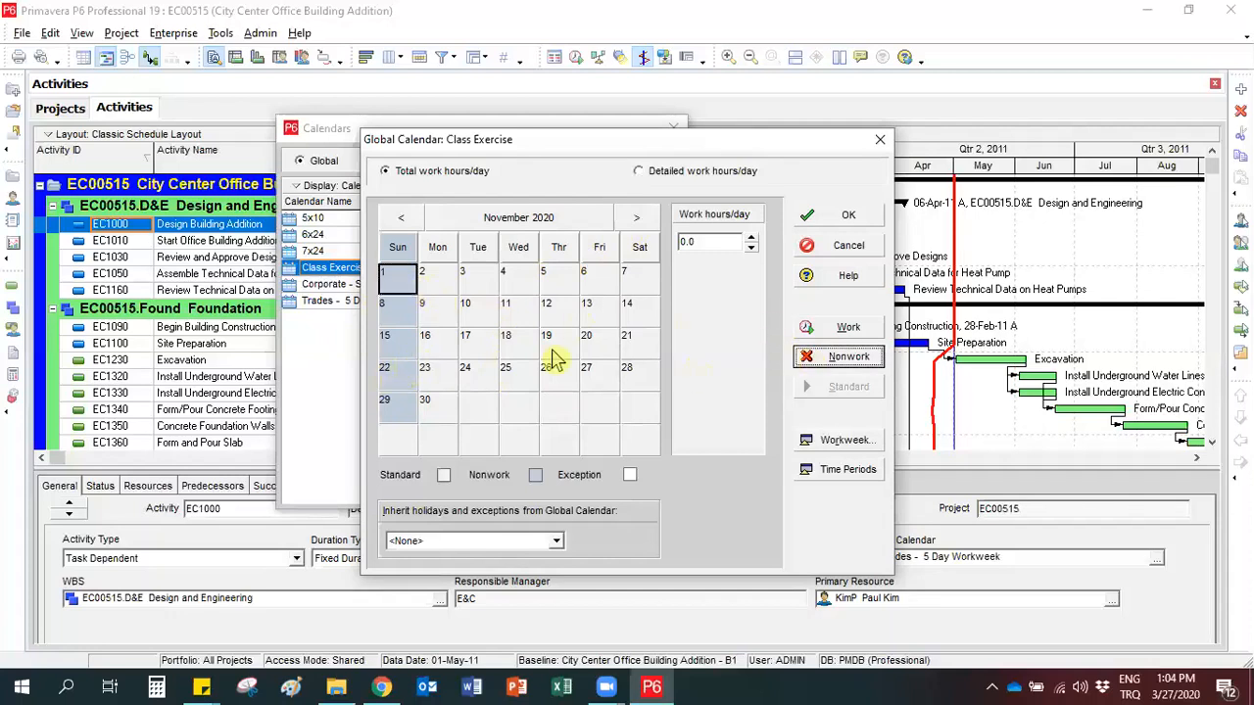
pyautogui.click(813, 329)
pyautogui.click(407, 342)
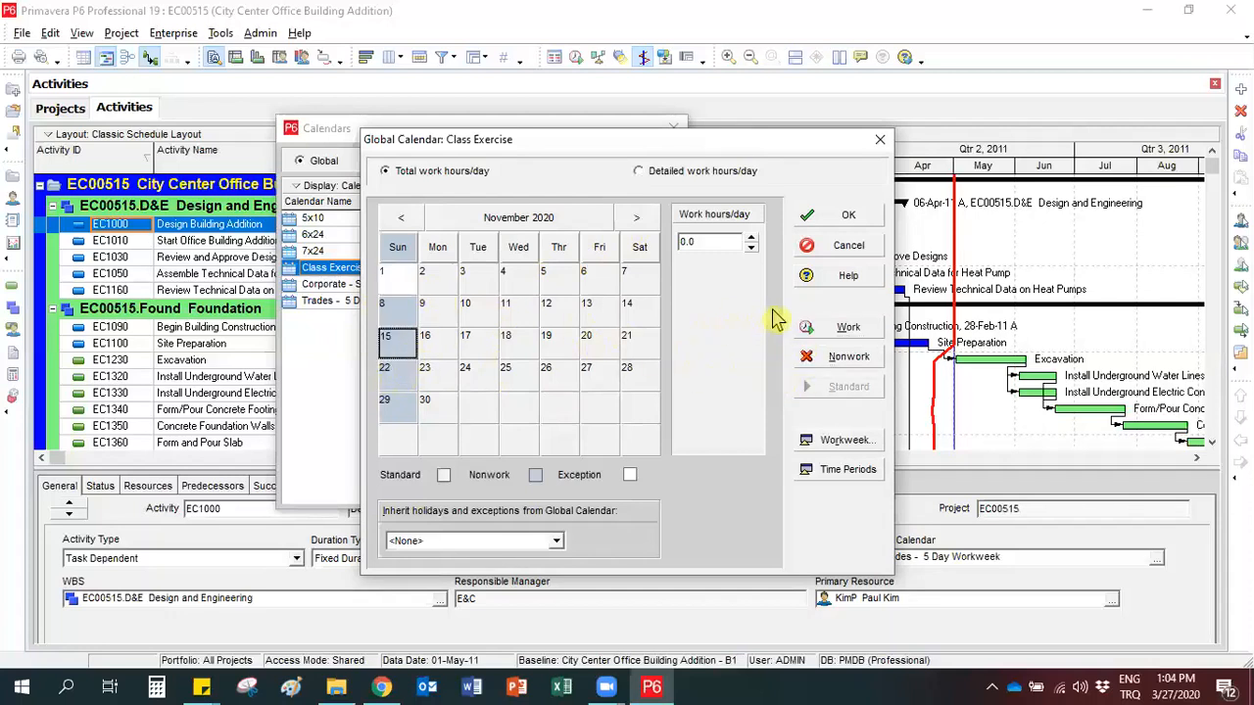
pyautogui.click(823, 328)
pyautogui.click(404, 417)
pyautogui.click(844, 331)
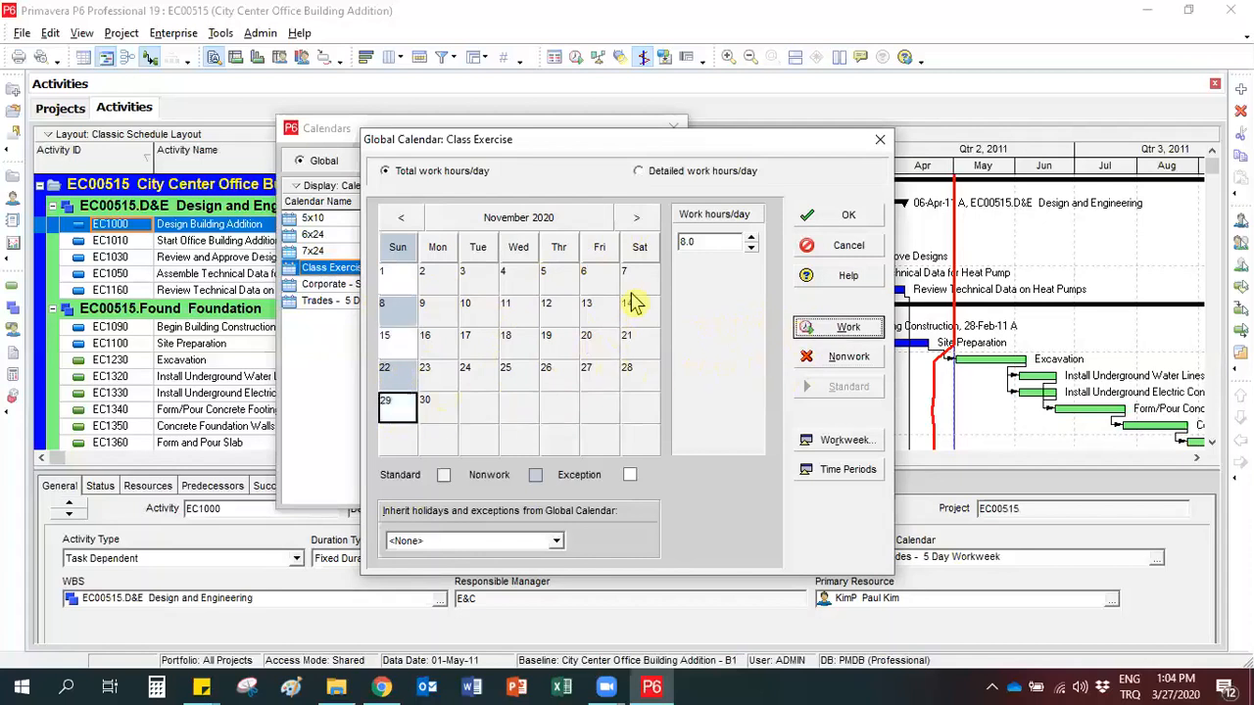
# Make the Sundays 13 and 27 December 2020 workdays in the Class Exercise calendar.
pyautogui.click(637, 218)
pyautogui.click(398, 348)
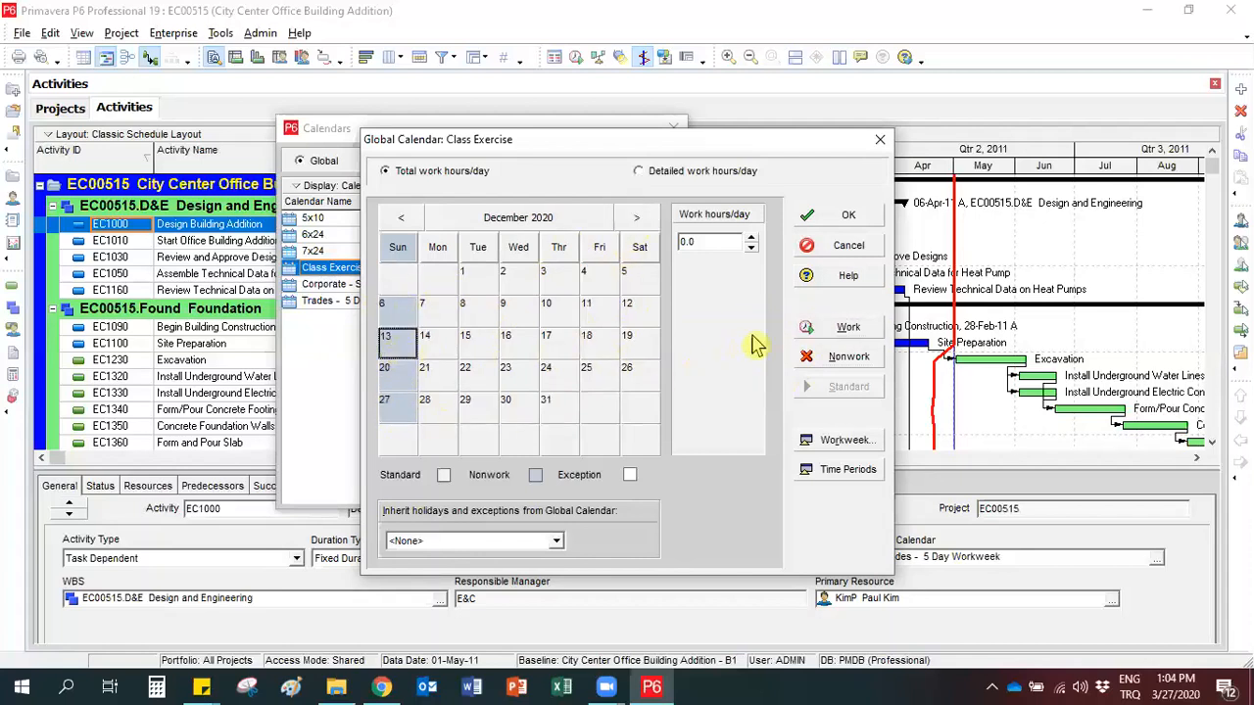
pyautogui.click(815, 335)
pyautogui.click(404, 417)
pyautogui.click(800, 331)
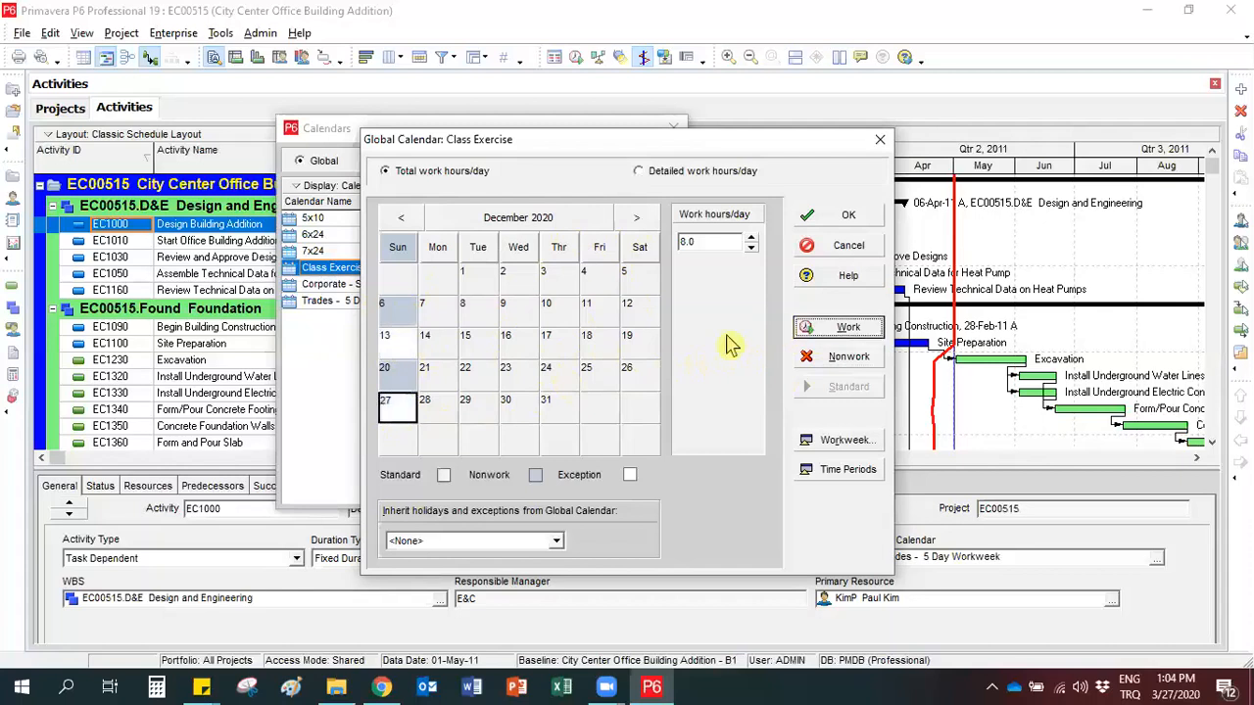
# Reset the Sundays 13 and 27 December 2020 to their standard workweek setting.
pyautogui.click(397, 351)
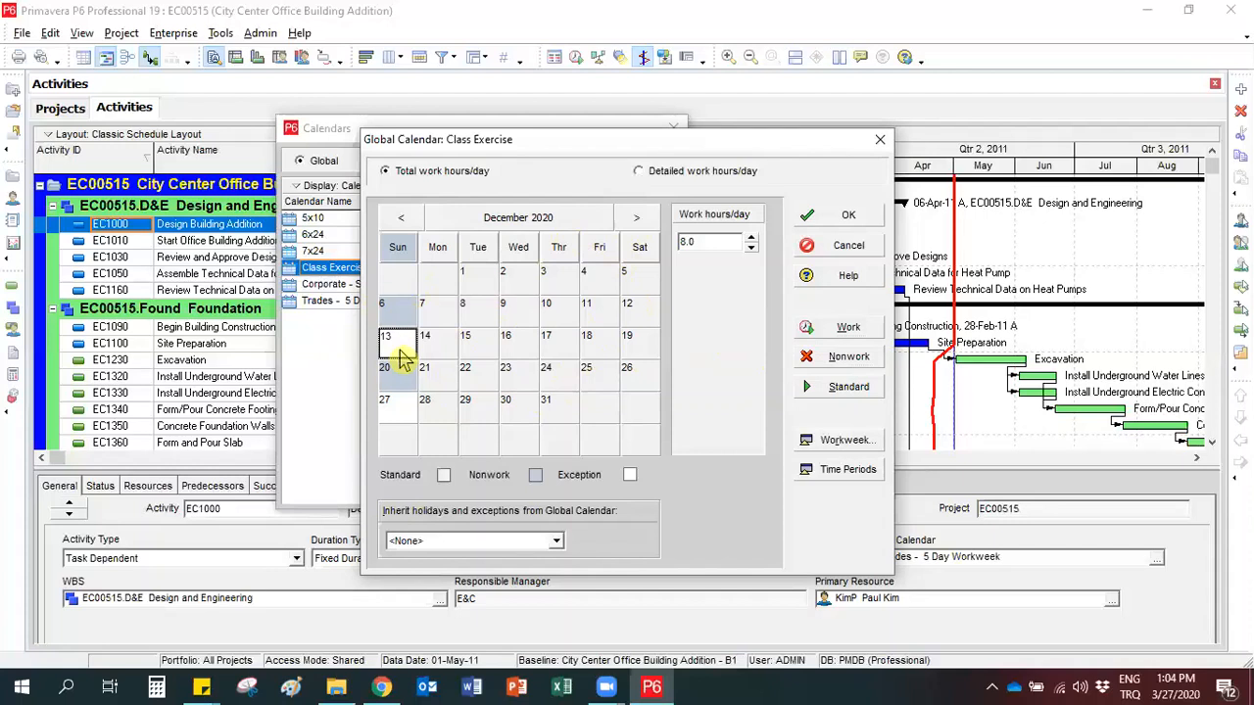
pyautogui.click(403, 377)
pyautogui.click(404, 415)
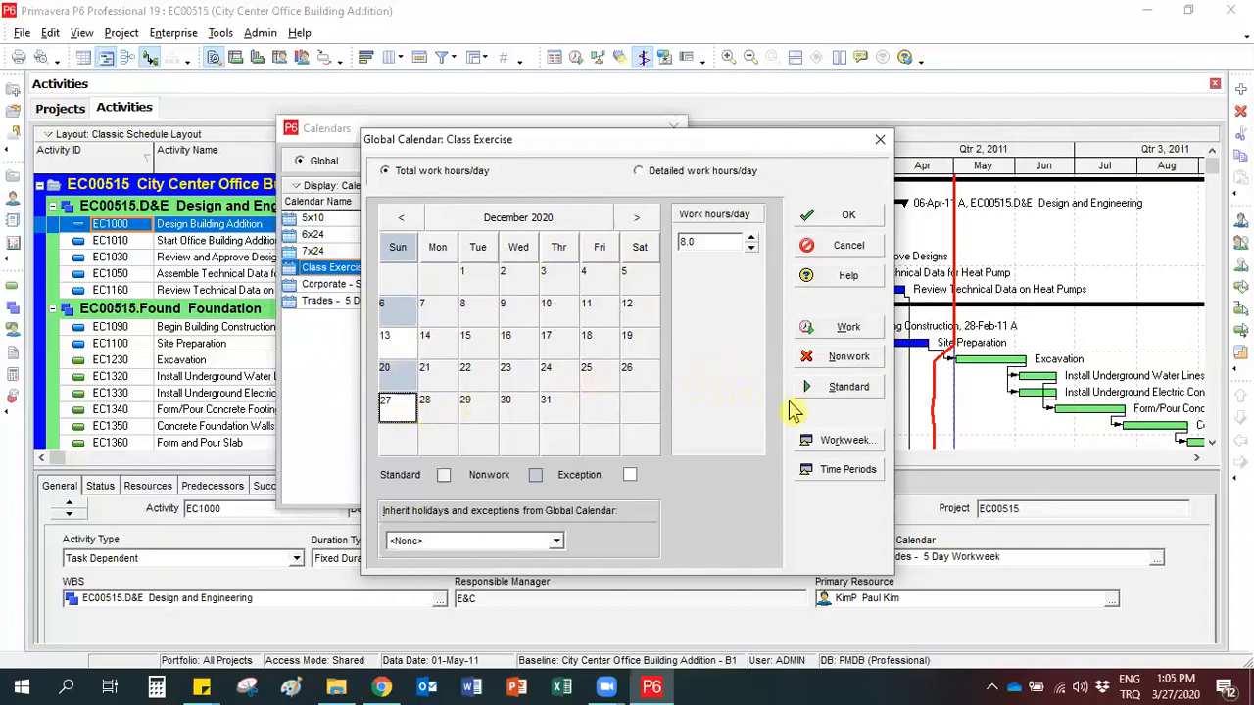
pyautogui.click(827, 387)
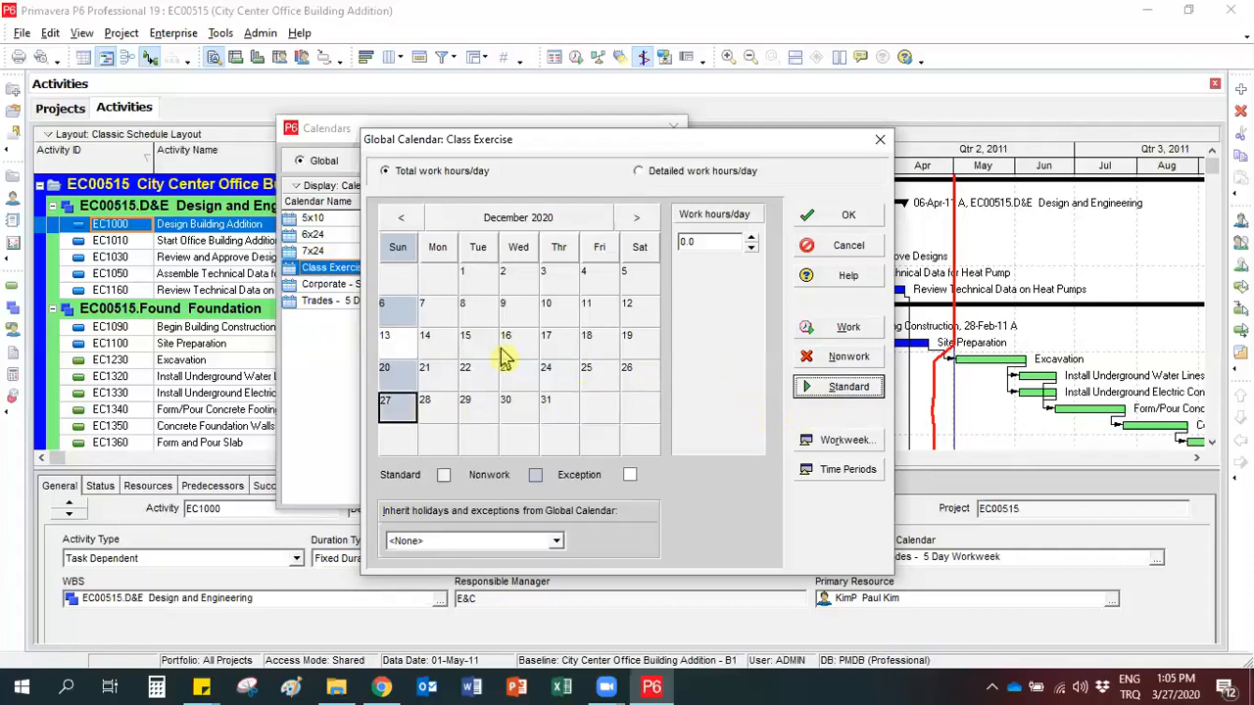
pyautogui.click(400, 345)
pyautogui.click(815, 393)
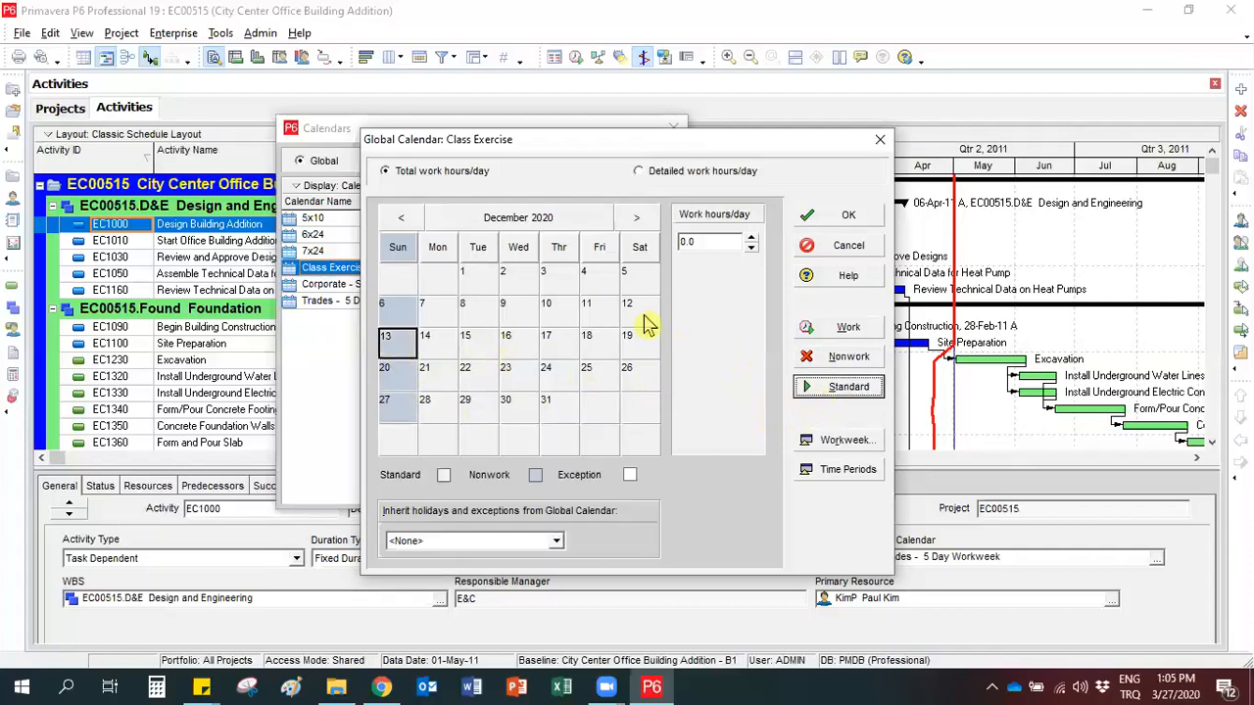
# Reset the Sundays 1, 15 and 29 November 2020 to their standard setting and return to October 2020.
pyautogui.click(400, 218)
pyautogui.click(393, 409)
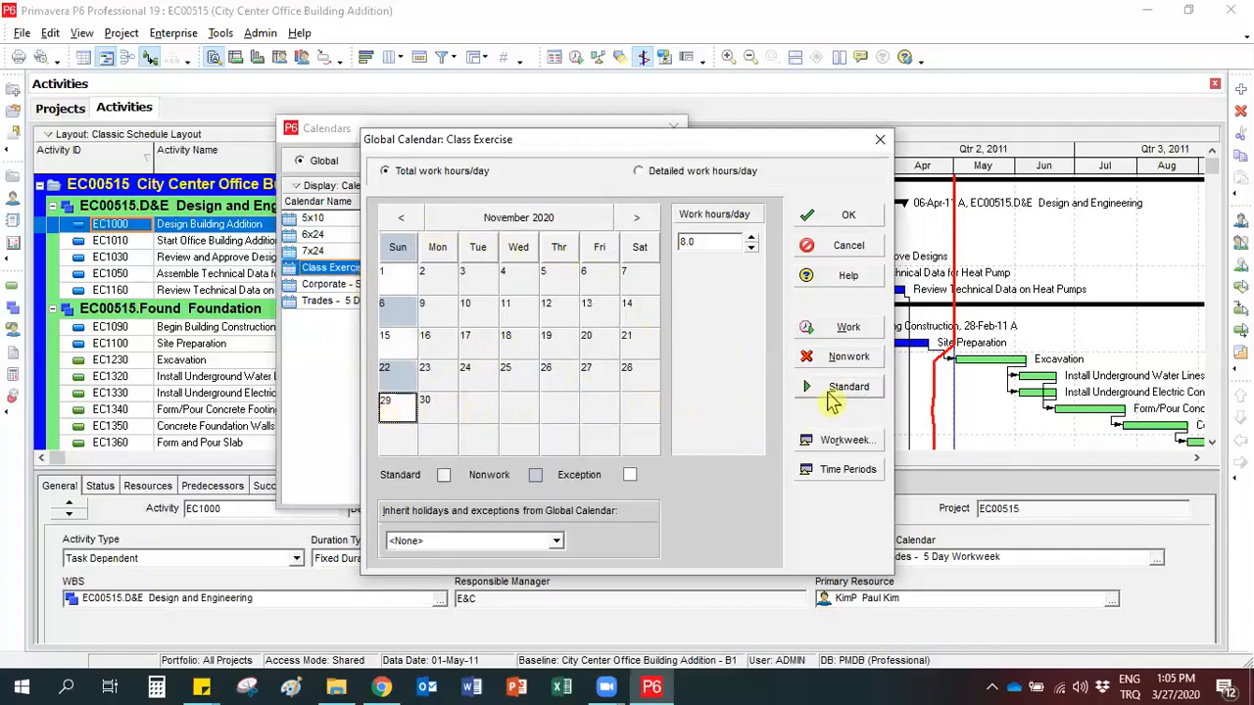
pyautogui.click(828, 390)
pyautogui.click(402, 345)
pyautogui.click(844, 388)
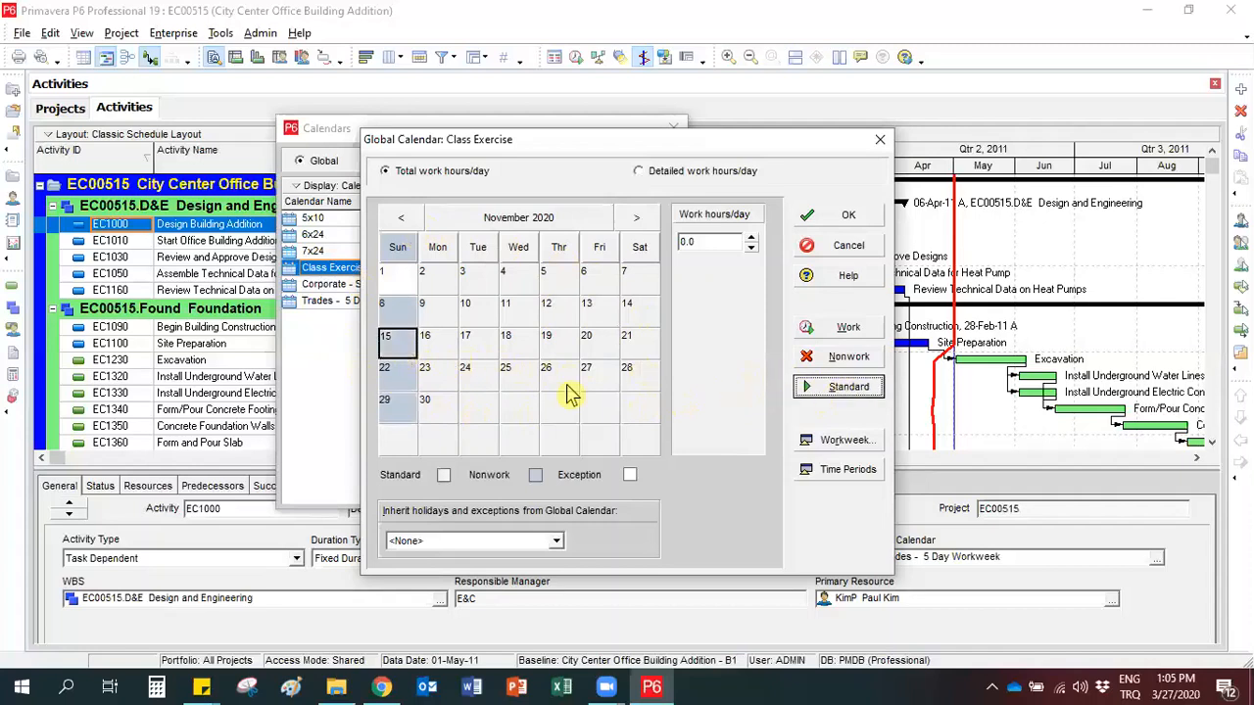
pyautogui.click(397, 277)
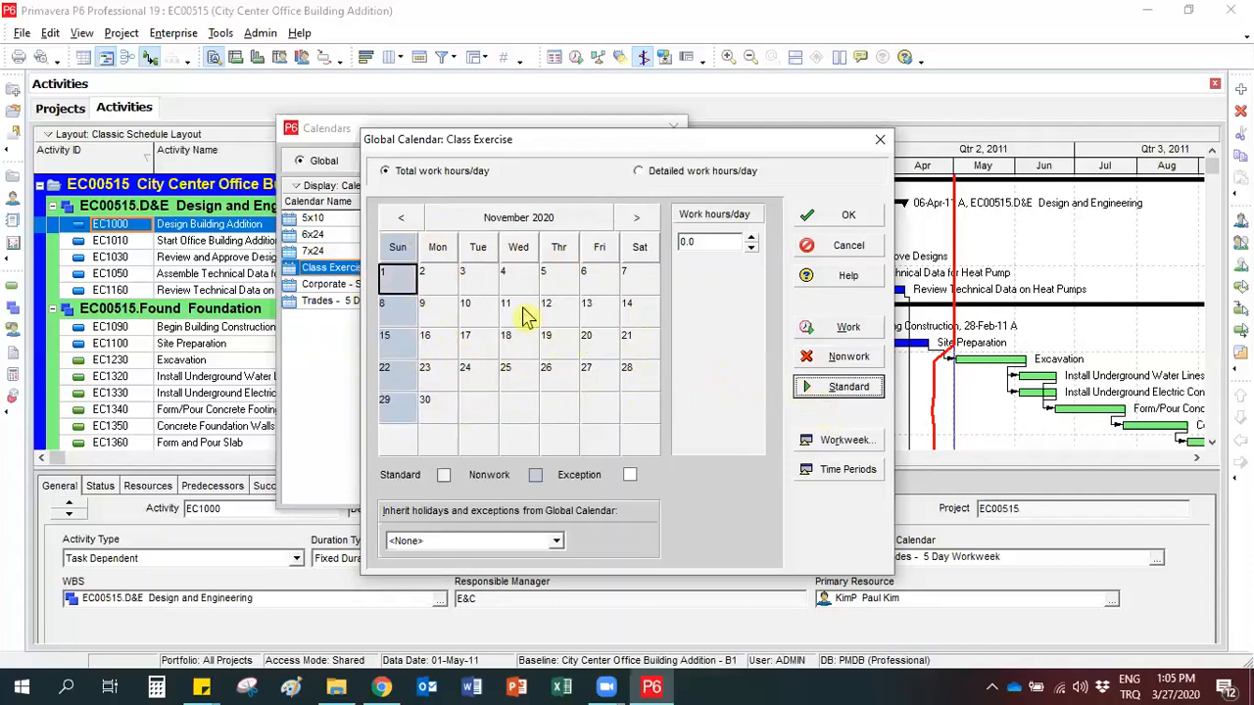
pyautogui.click(401, 217)
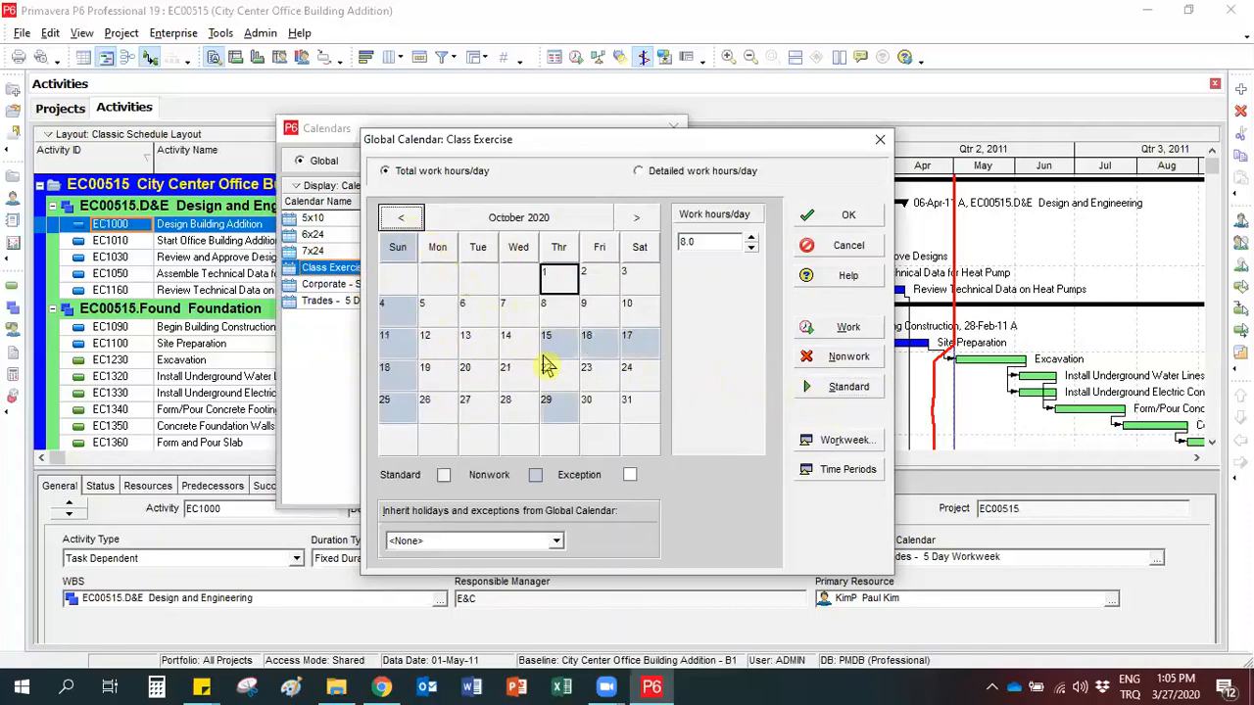
# Set the Class Exercise calendar's hours per day to 10 in its hours-per-time-period settings.
pyautogui.click(480, 342)
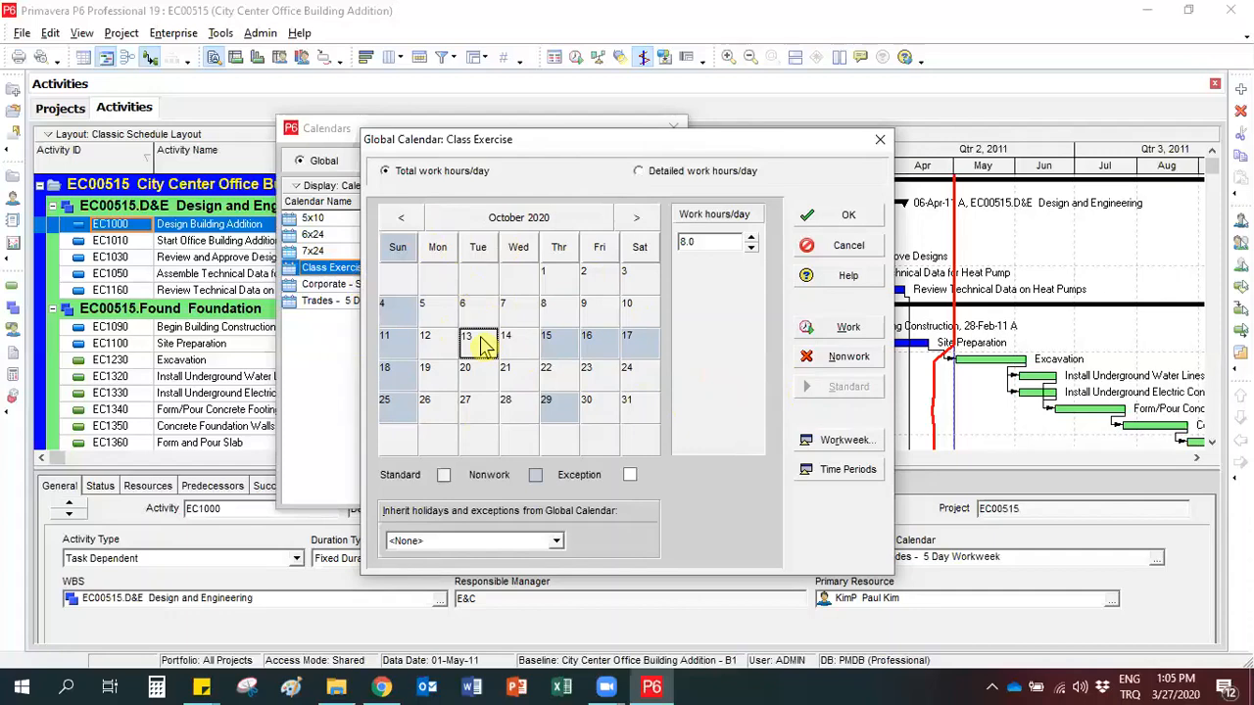
pyautogui.click(834, 471)
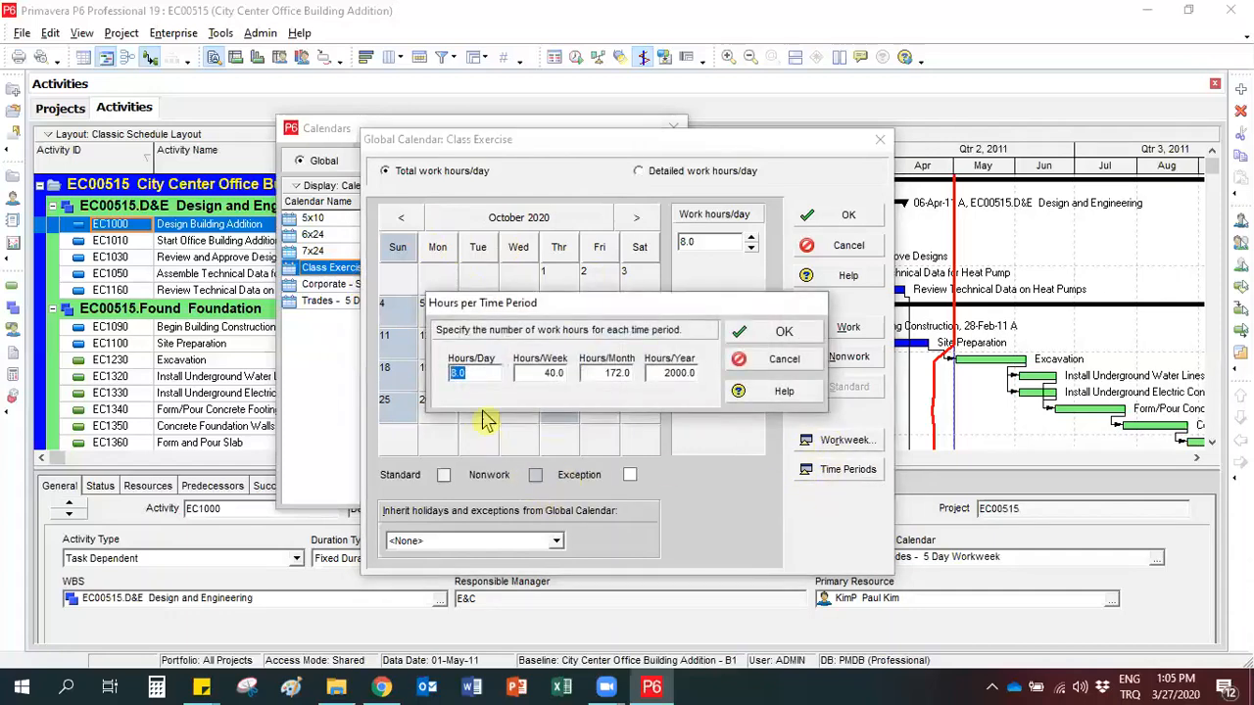
pyautogui.click(467, 372)
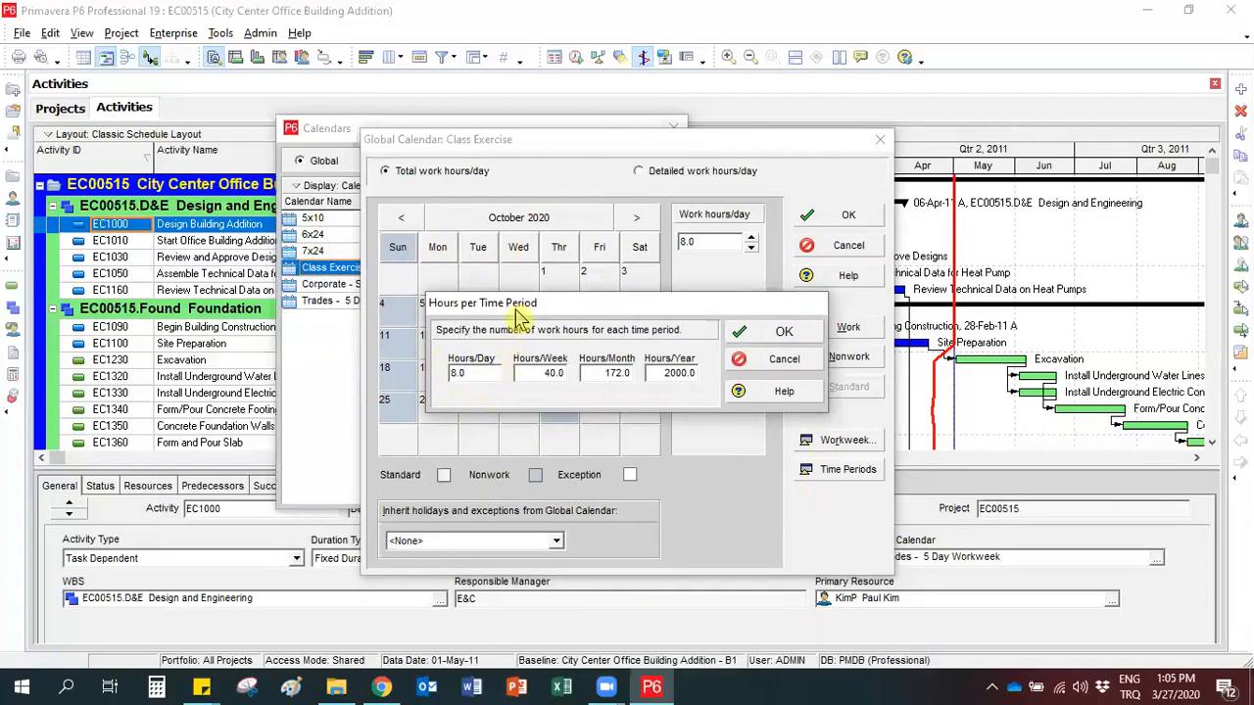
pyautogui.moveTo(519, 317); pyautogui.dragTo(511, 375)
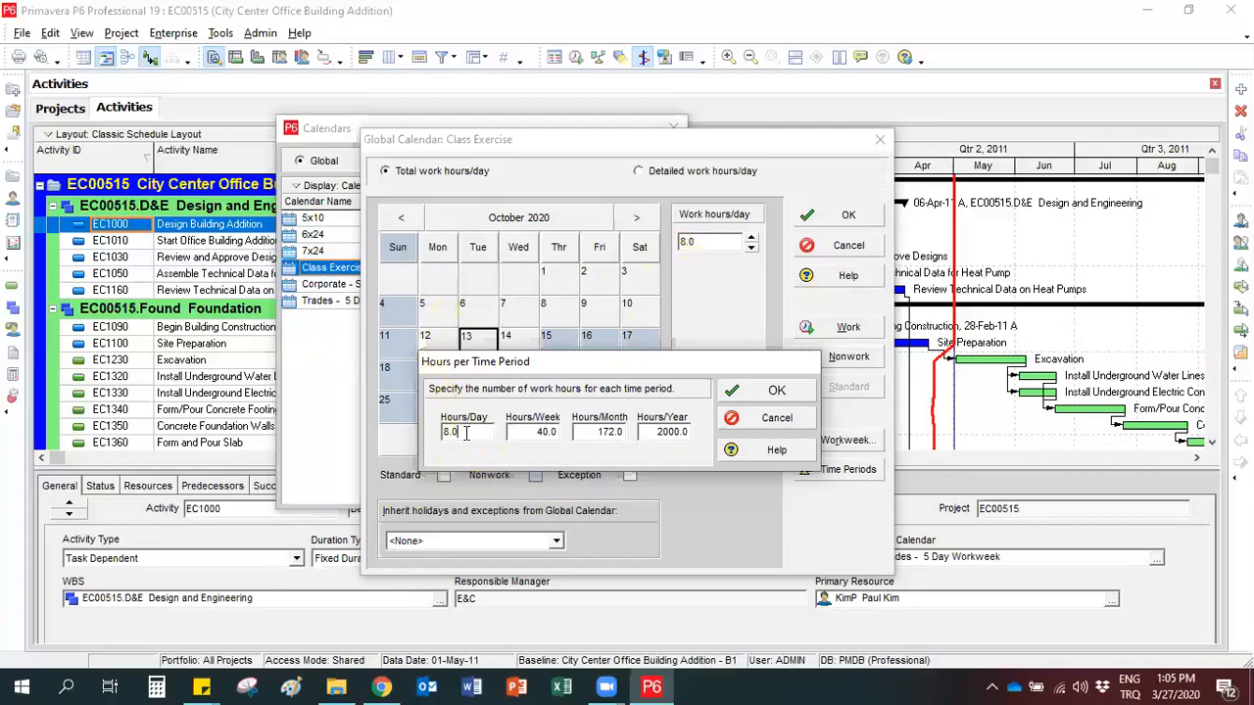
pyautogui.moveTo(470, 433); pyautogui.dragTo(440, 434)
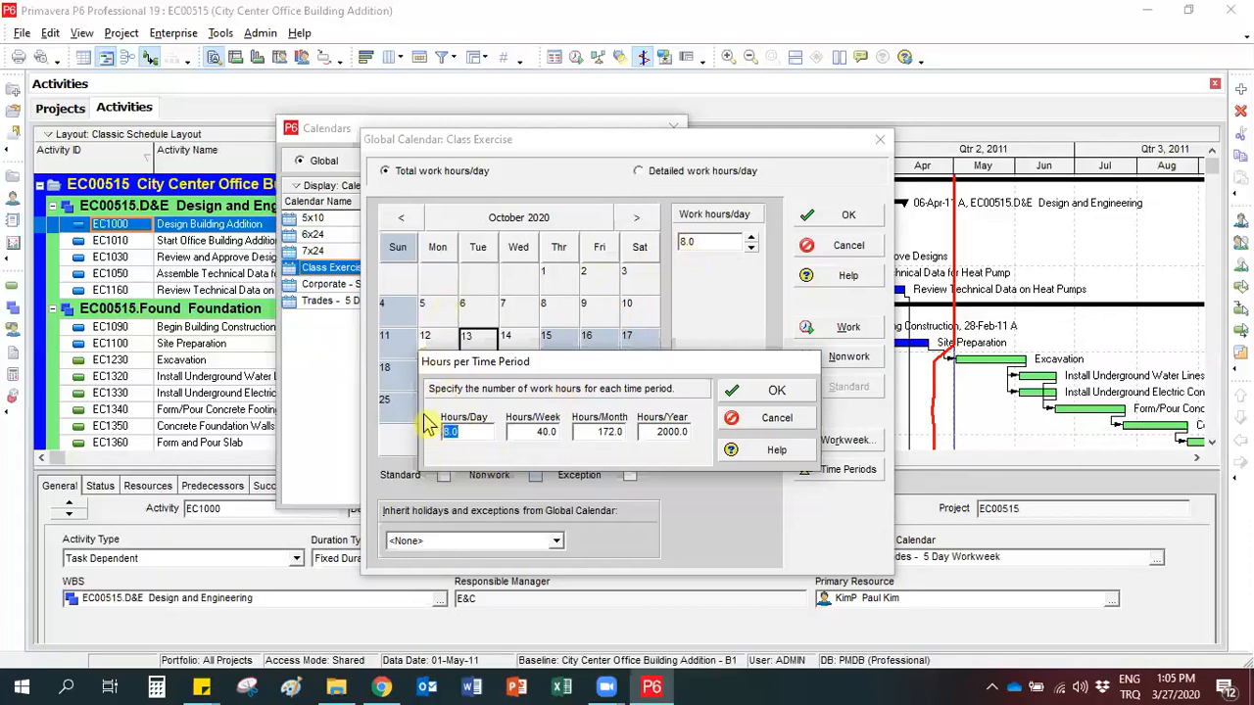
pyautogui.write('10')
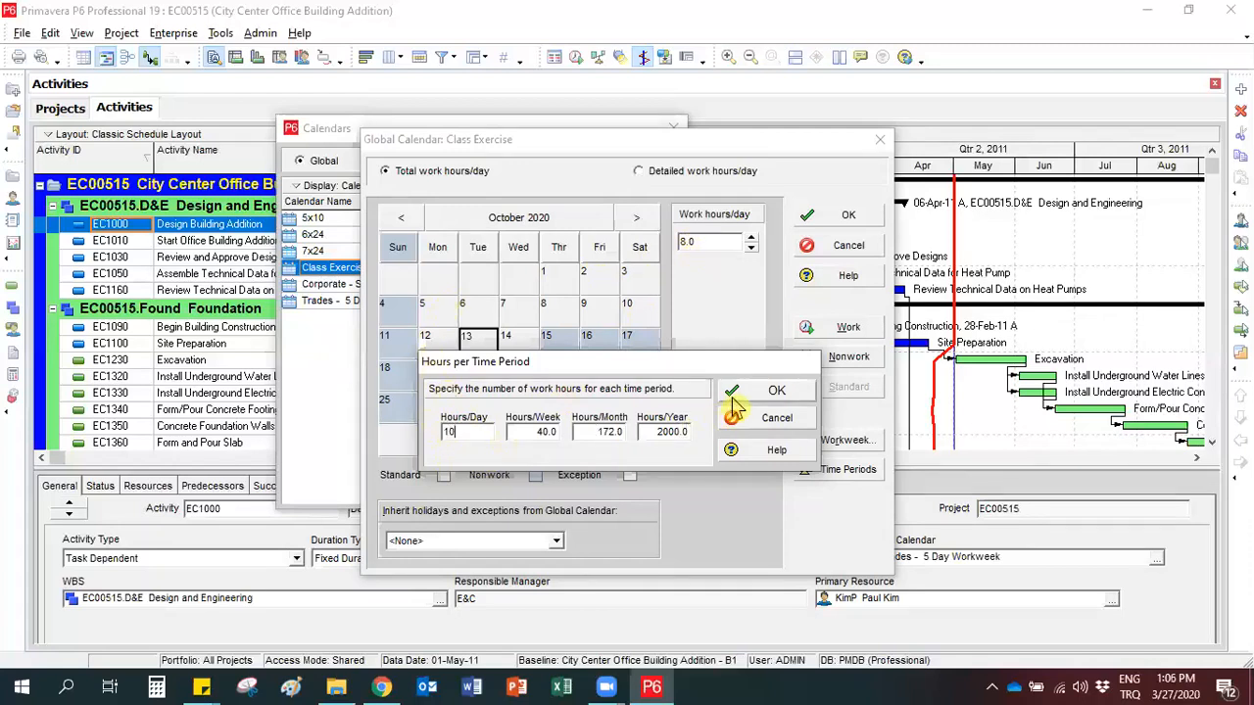
pyautogui.click(737, 393)
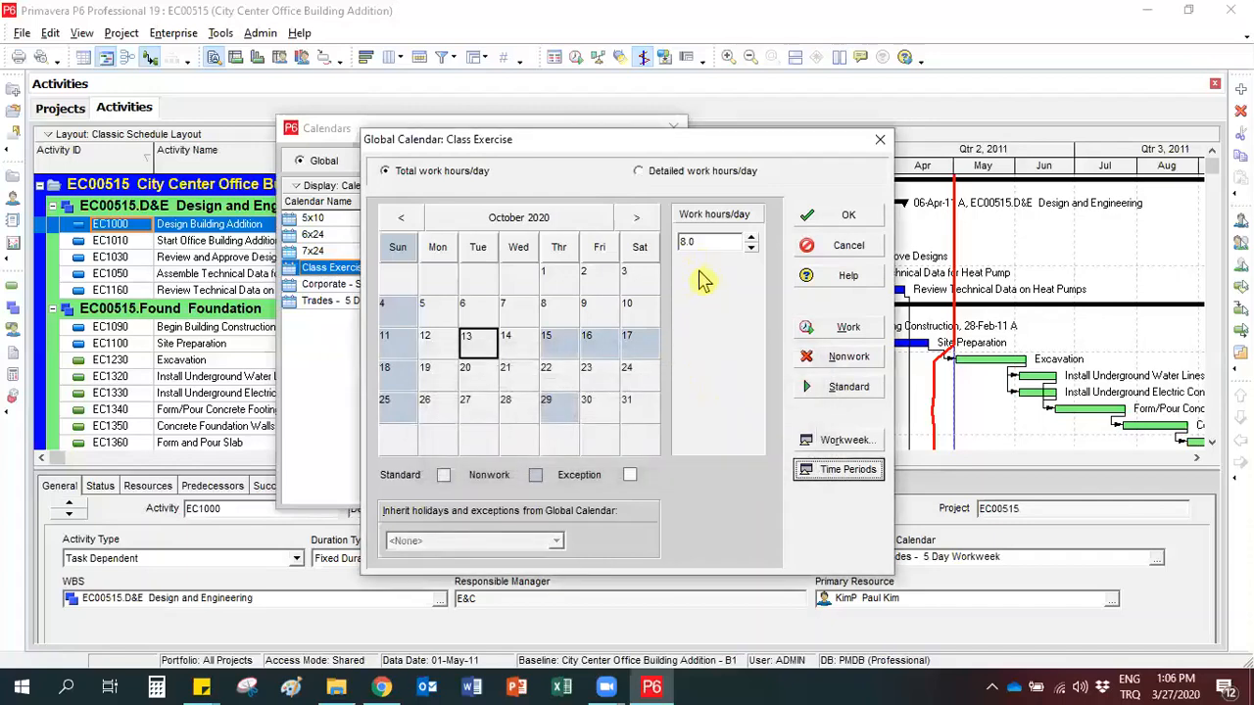
# Set the calendar's hours per day to 8 in the time period settings and recheck the entry.
pyautogui.click(819, 470)
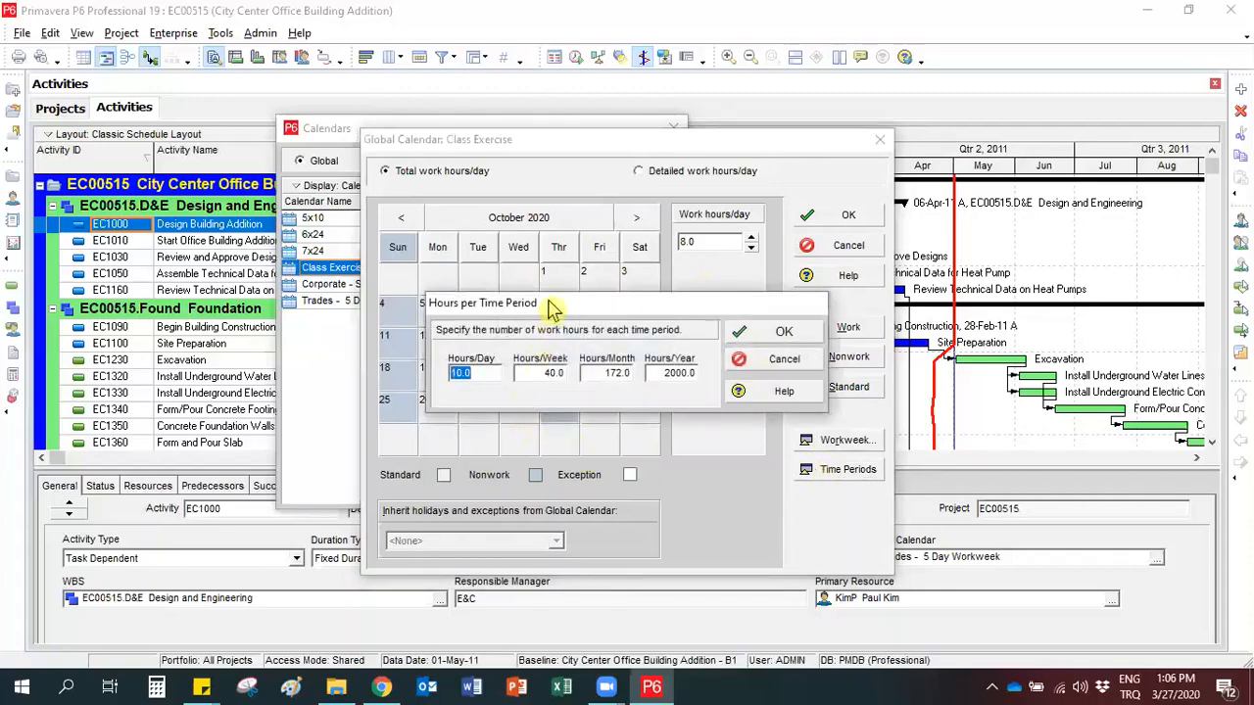
pyautogui.moveTo(551, 311); pyautogui.dragTo(534, 356)
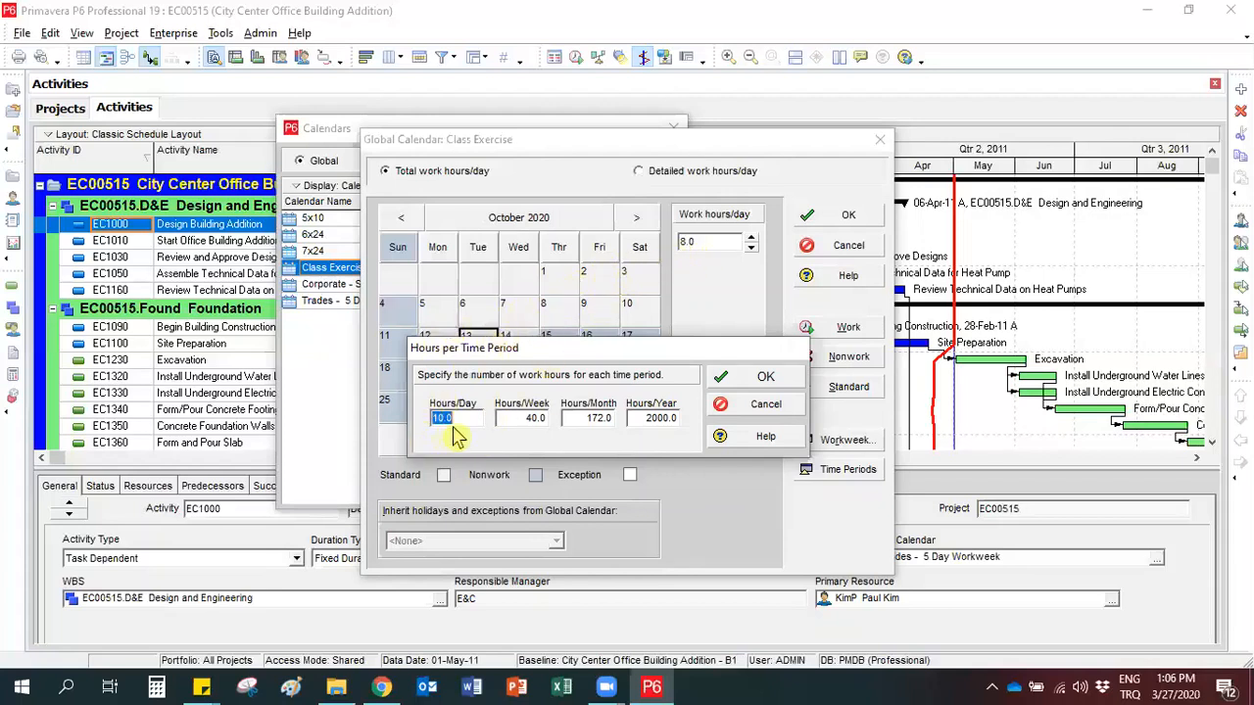
pyautogui.write('8')
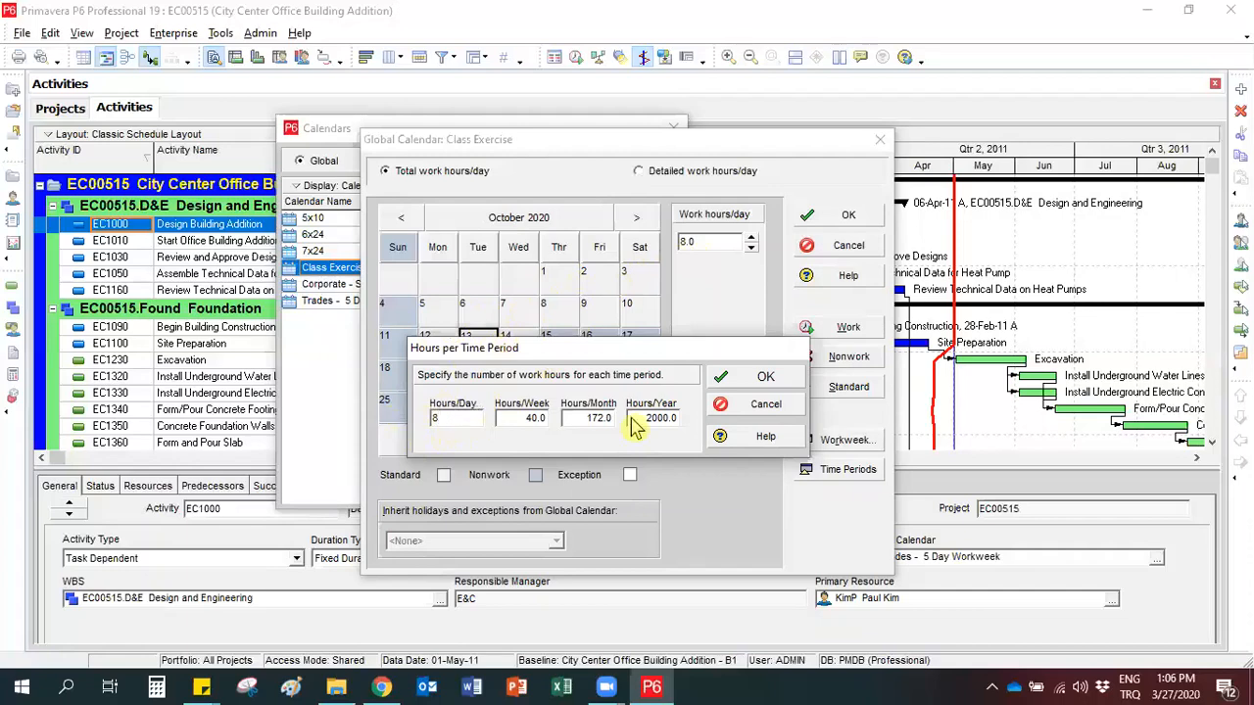
pyautogui.click(749, 378)
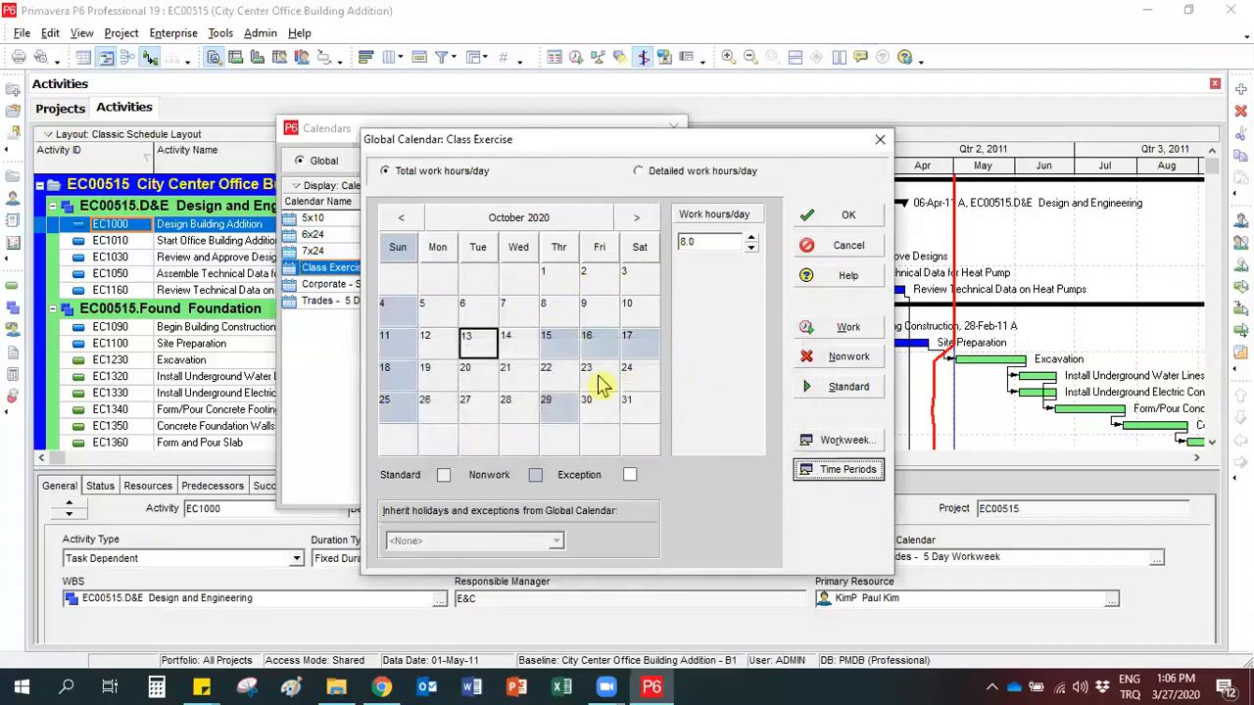
pyautogui.click(829, 474)
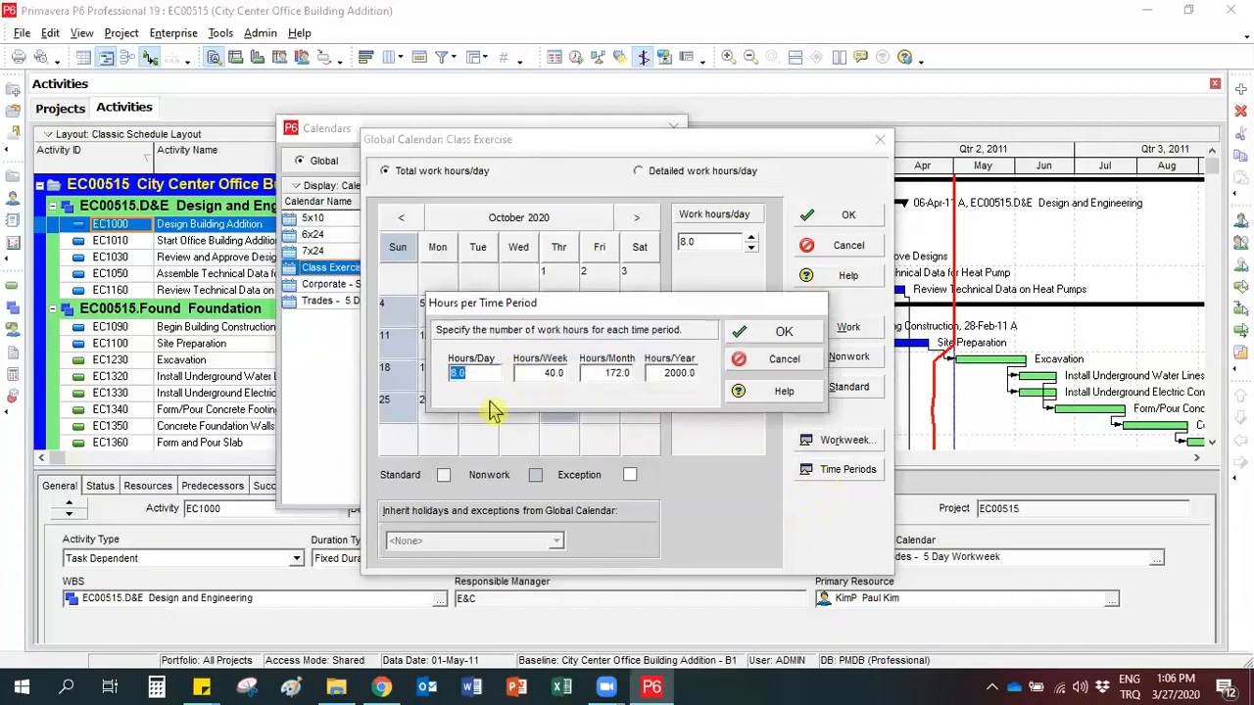
pyautogui.click(482, 373)
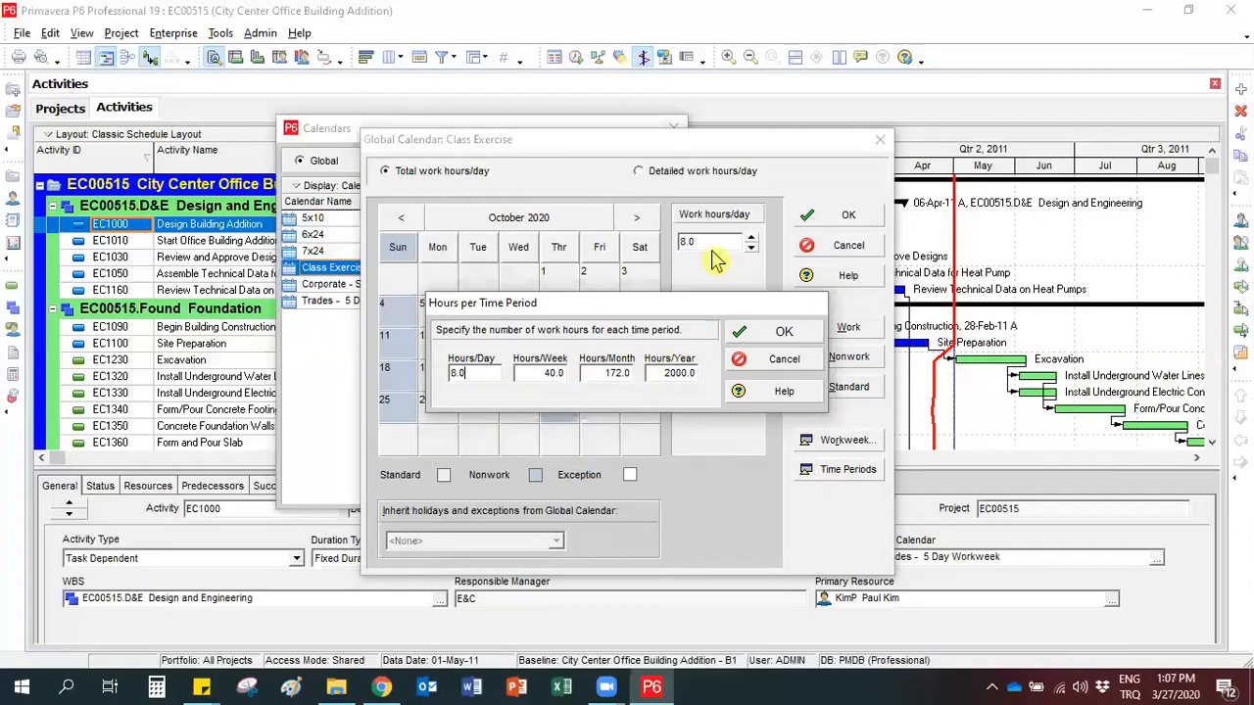
pyautogui.click(770, 334)
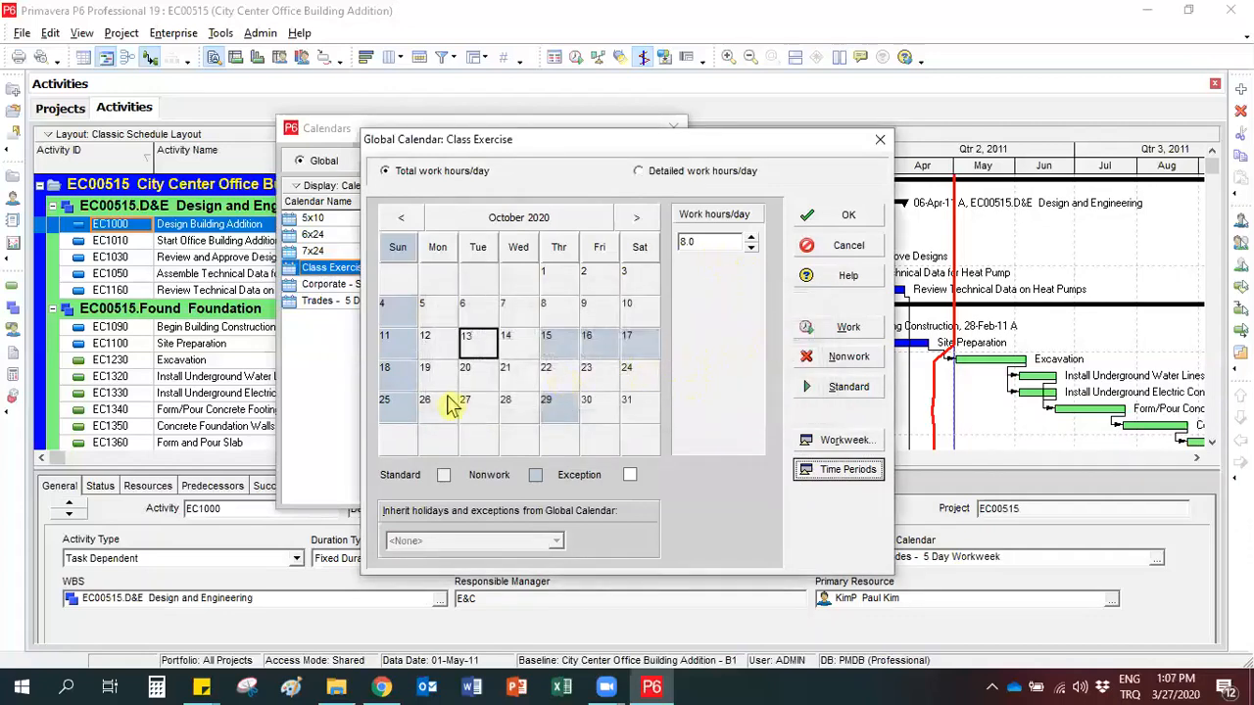
# View the detailed work hours of 14 October 2020, then return to the total hours per day view.
pyautogui.click(519, 344)
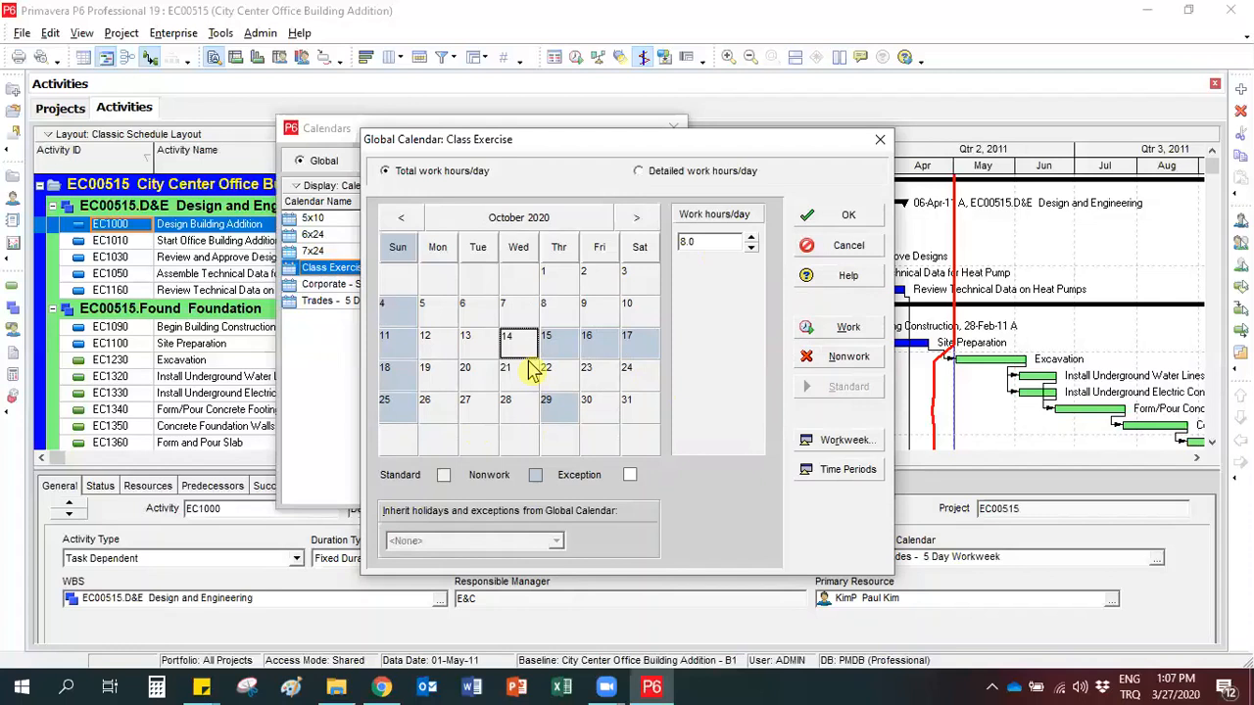
pyautogui.click(640, 173)
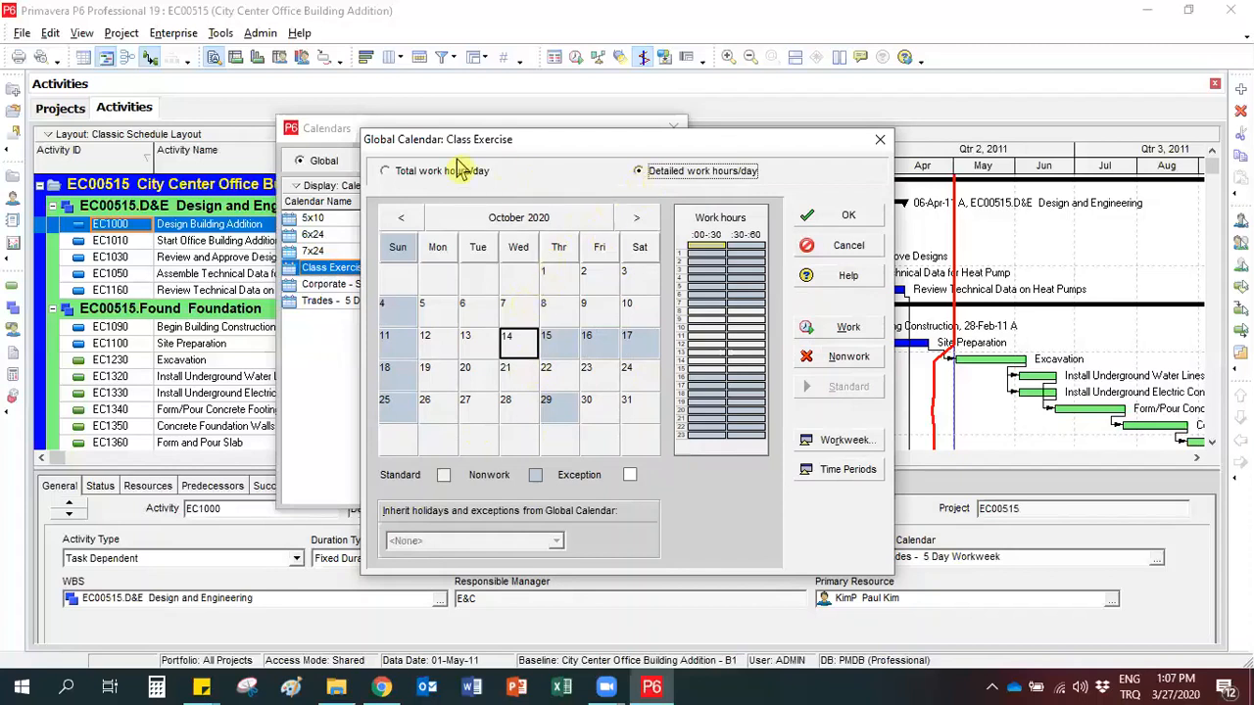
pyautogui.click(385, 174)
# In the detailed hours for 7 October 2020, make the 12:00 hour nonwork and the 16:00 hour work time.
pyautogui.click(519, 314)
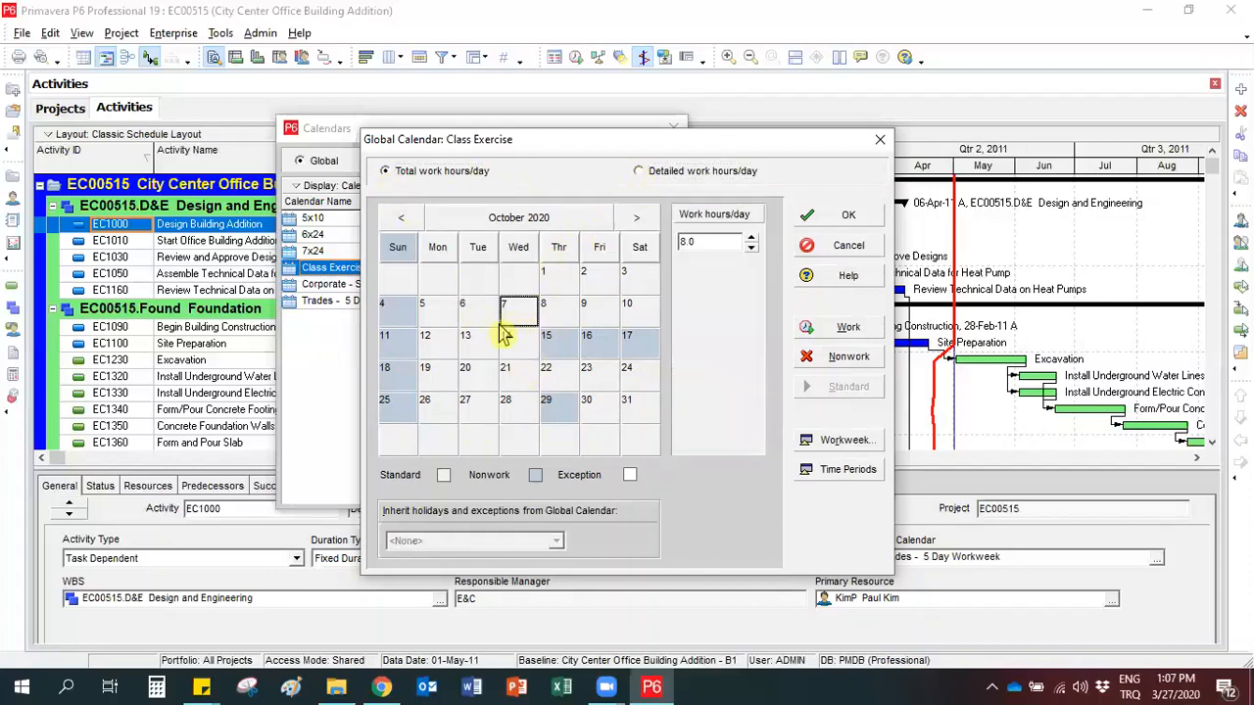
pyautogui.click(640, 172)
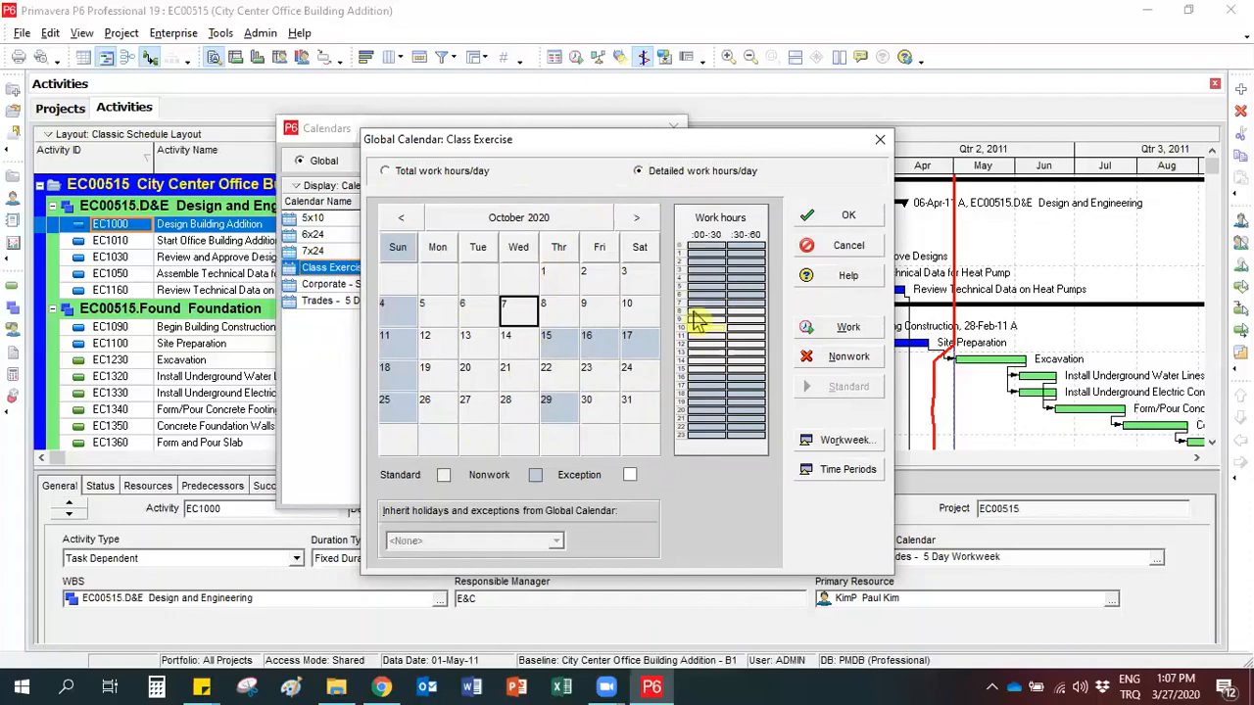
pyautogui.keyDown('ctrl'); pyautogui.click(747, 346); pyautogui.keyUp('ctrl')
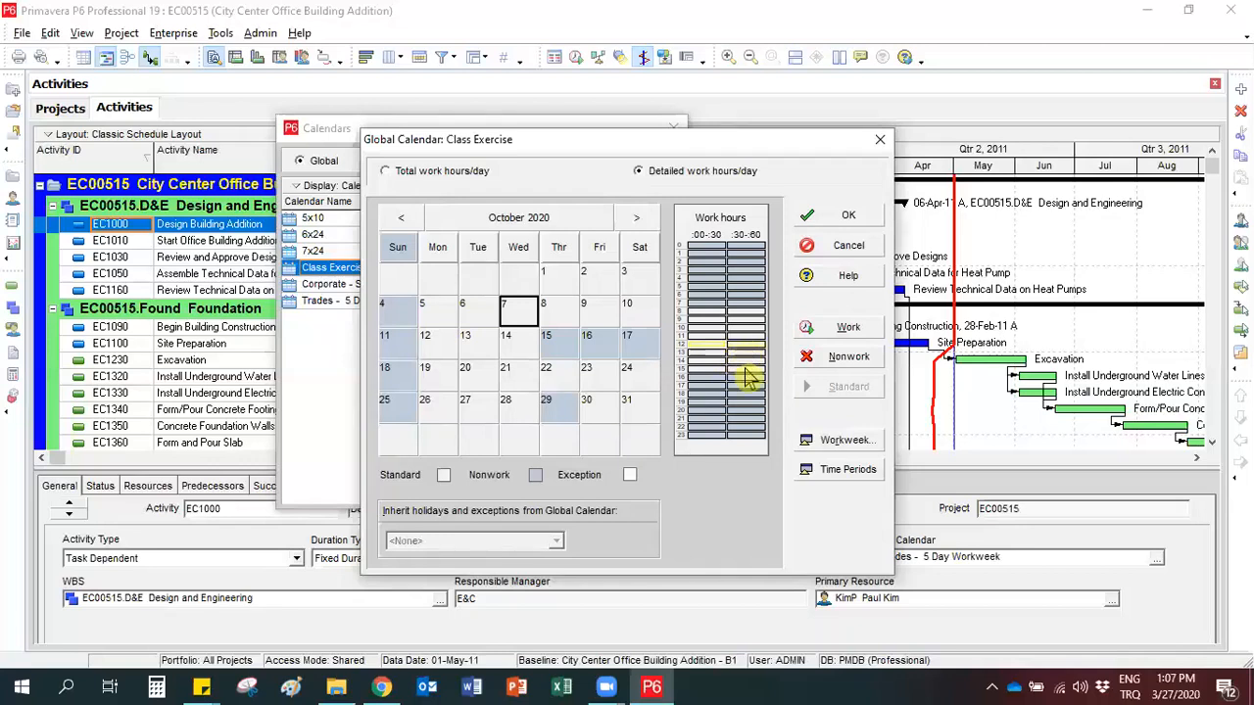
pyautogui.click(826, 360)
pyautogui.click(716, 388)
pyautogui.click(708, 379)
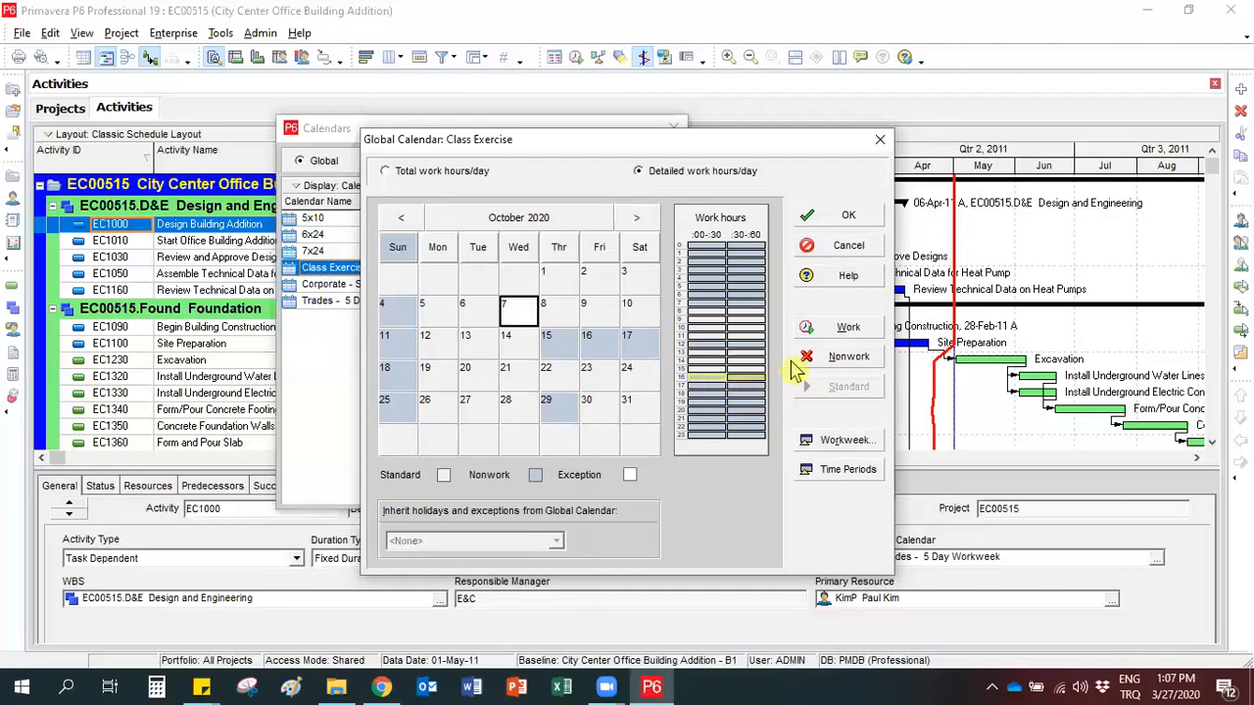
pyautogui.click(812, 331)
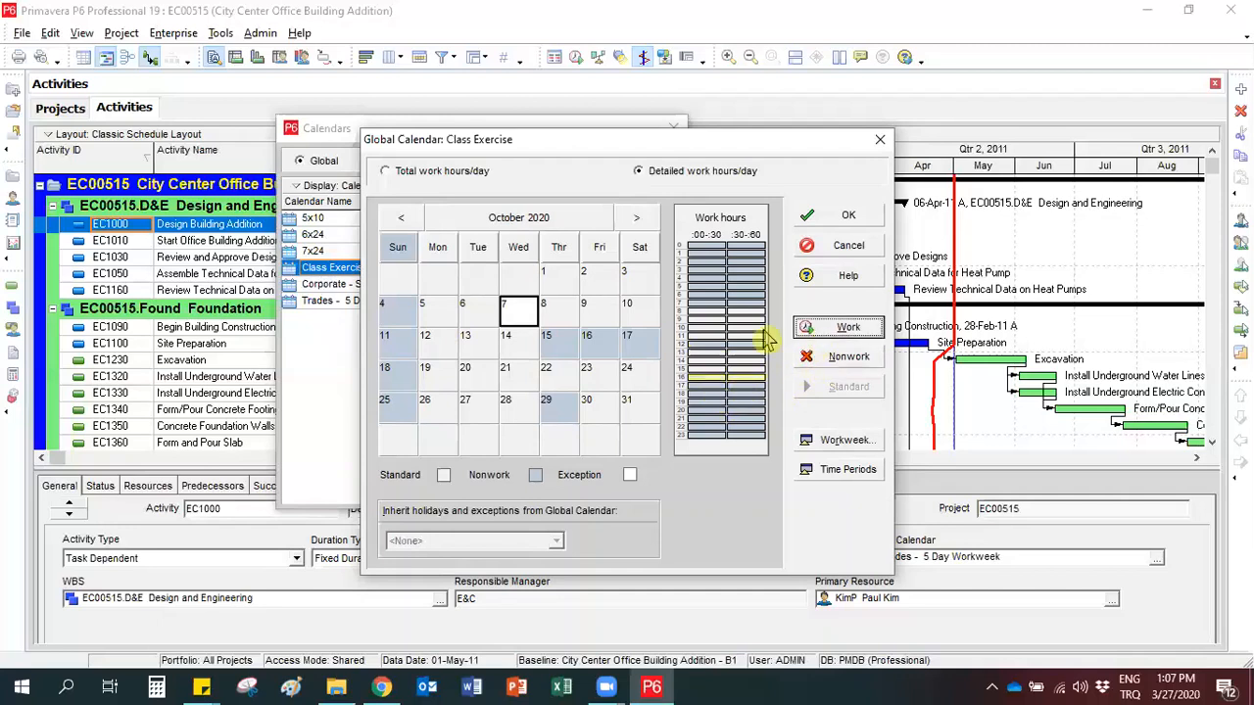
pyautogui.click(707, 286)
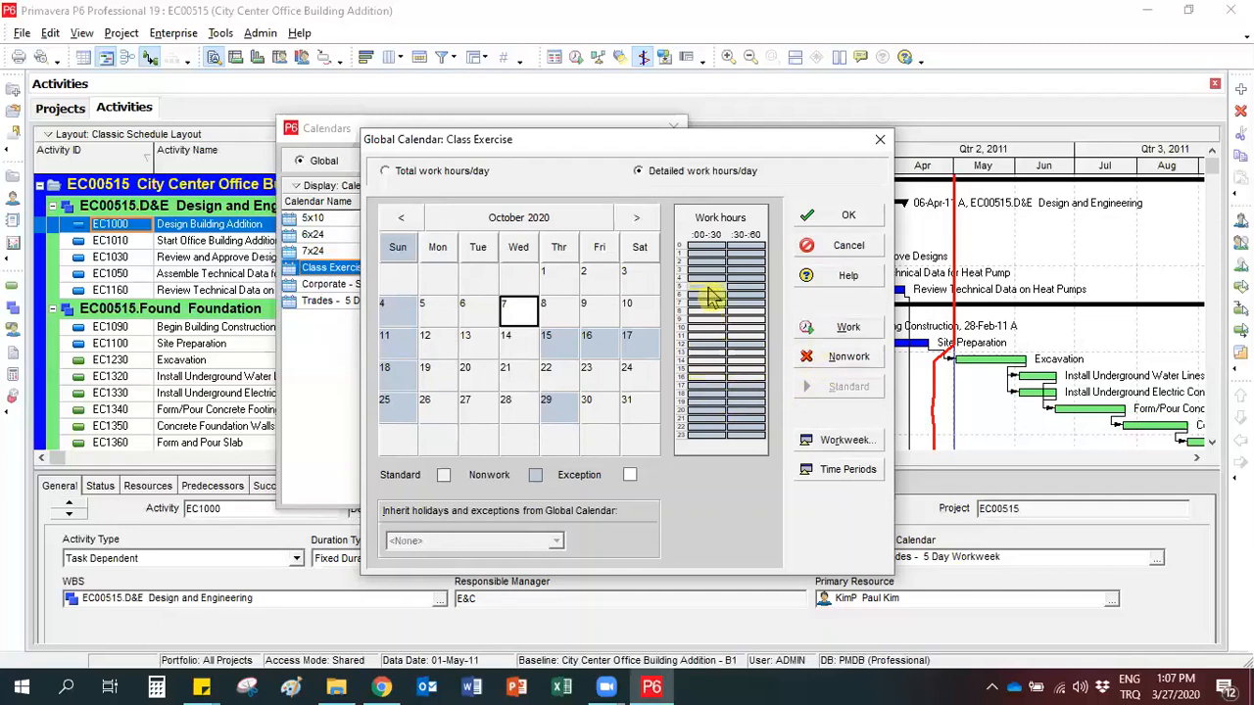
# Compare the 7 October 2020 exception with nearby days and reset that date to its standard work hours.
pyautogui.click(596, 312)
pyautogui.click(559, 312)
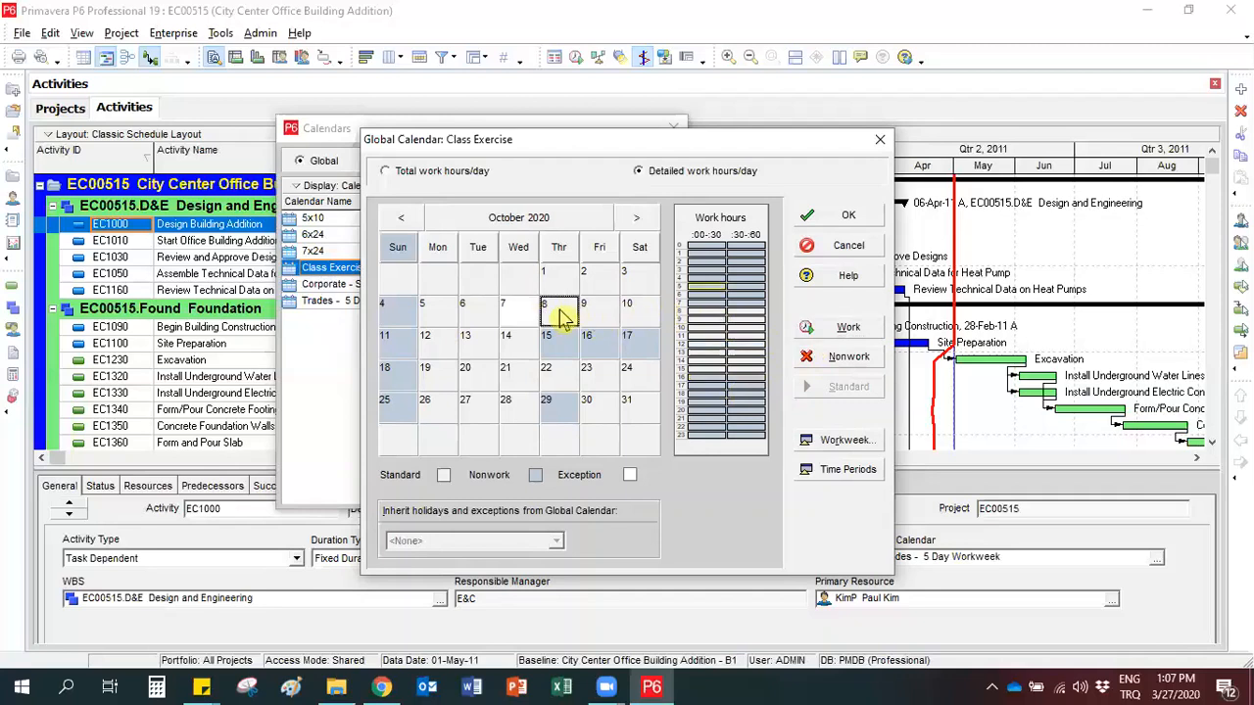
pyautogui.click(510, 321)
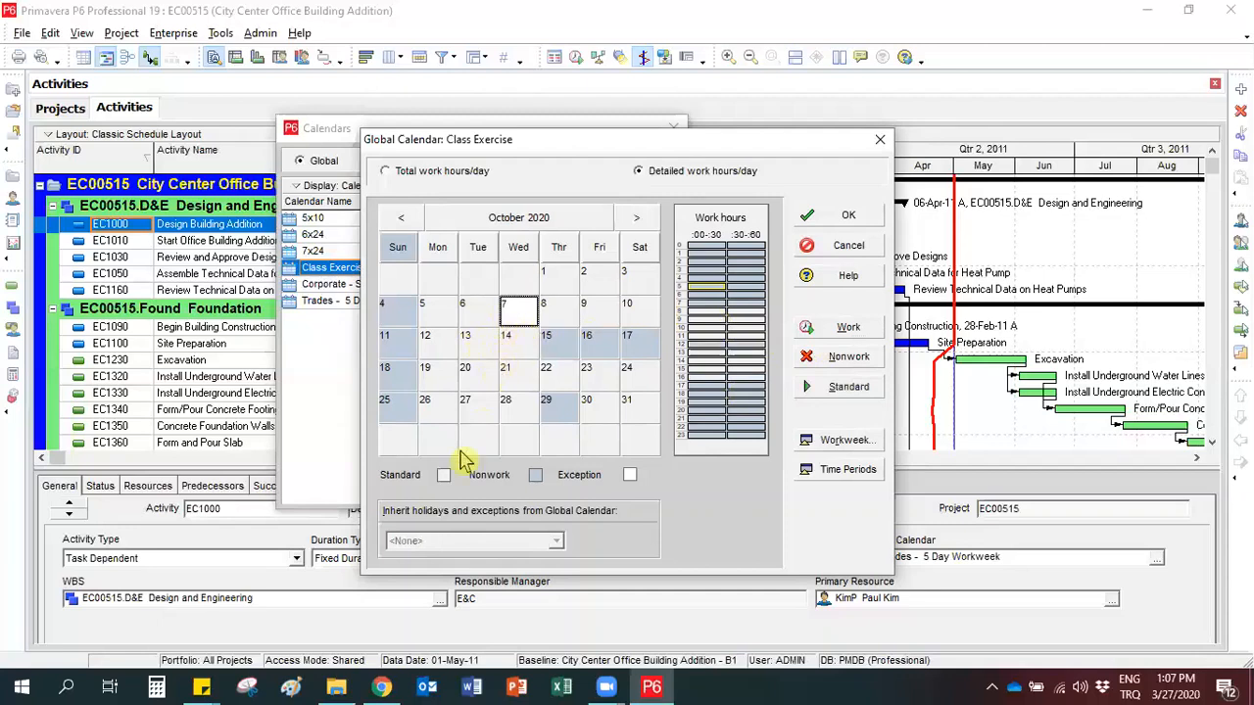
pyautogui.click(489, 346)
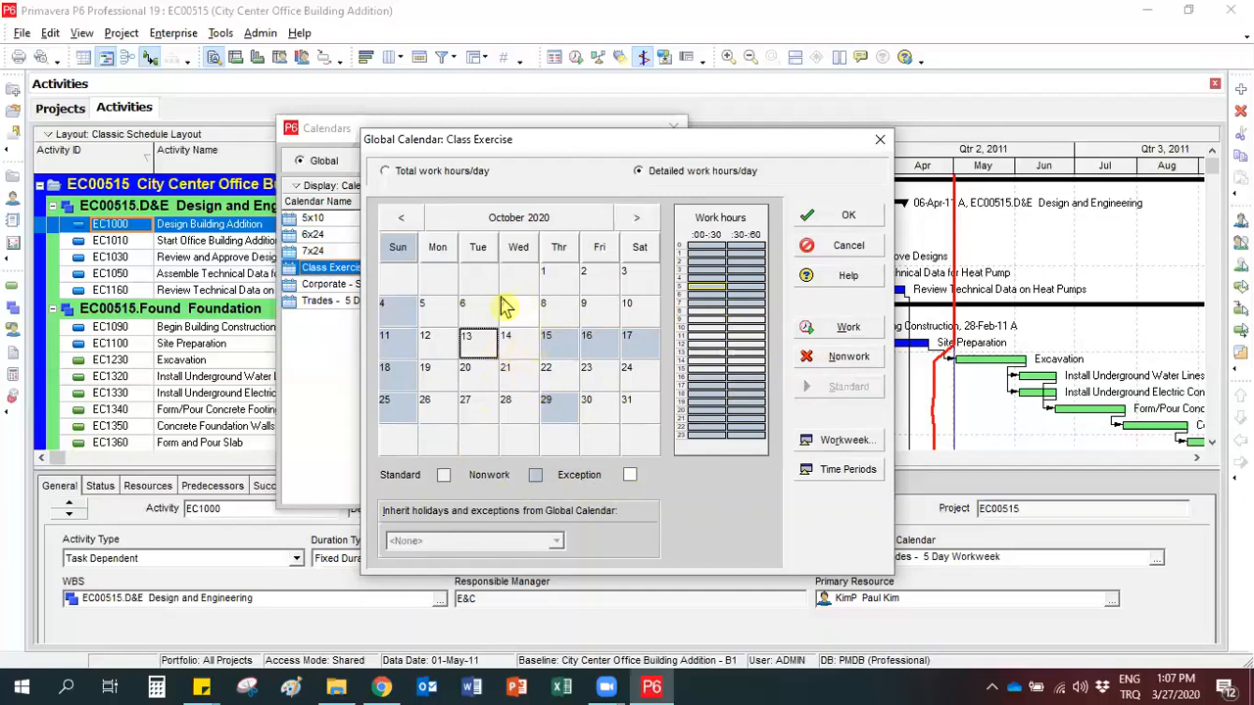
pyautogui.click(514, 317)
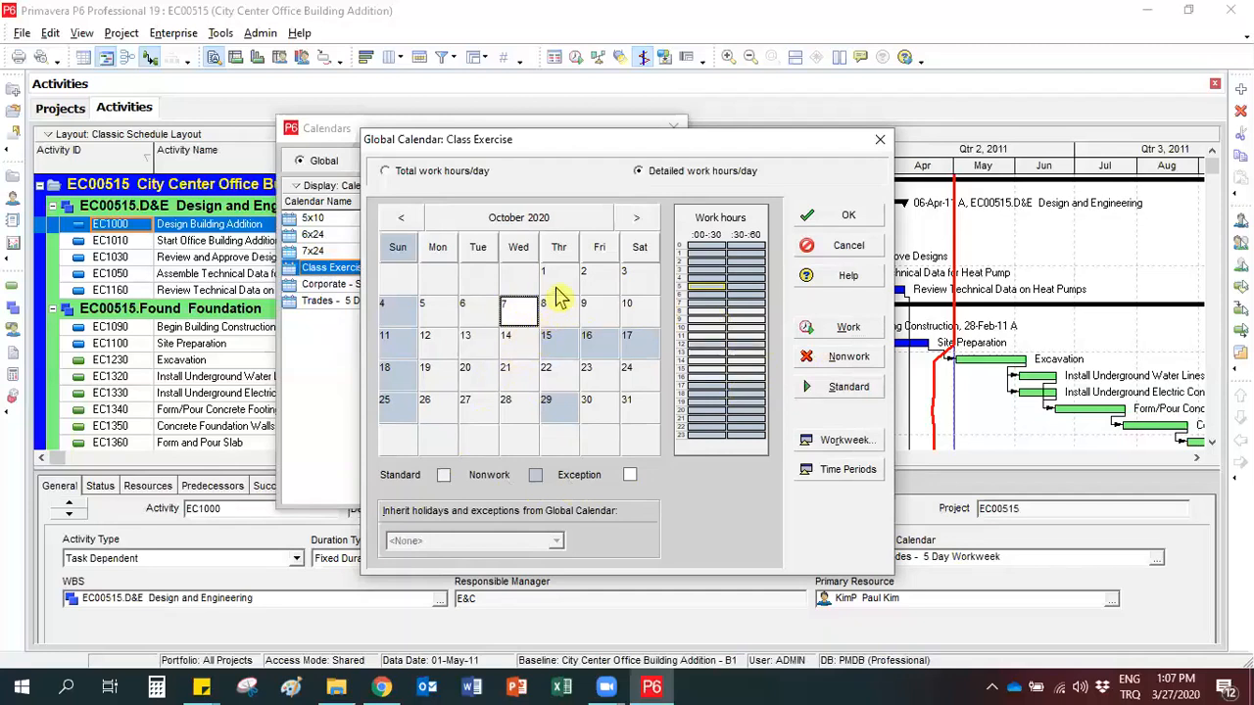
pyautogui.click(556, 287)
pyautogui.click(511, 310)
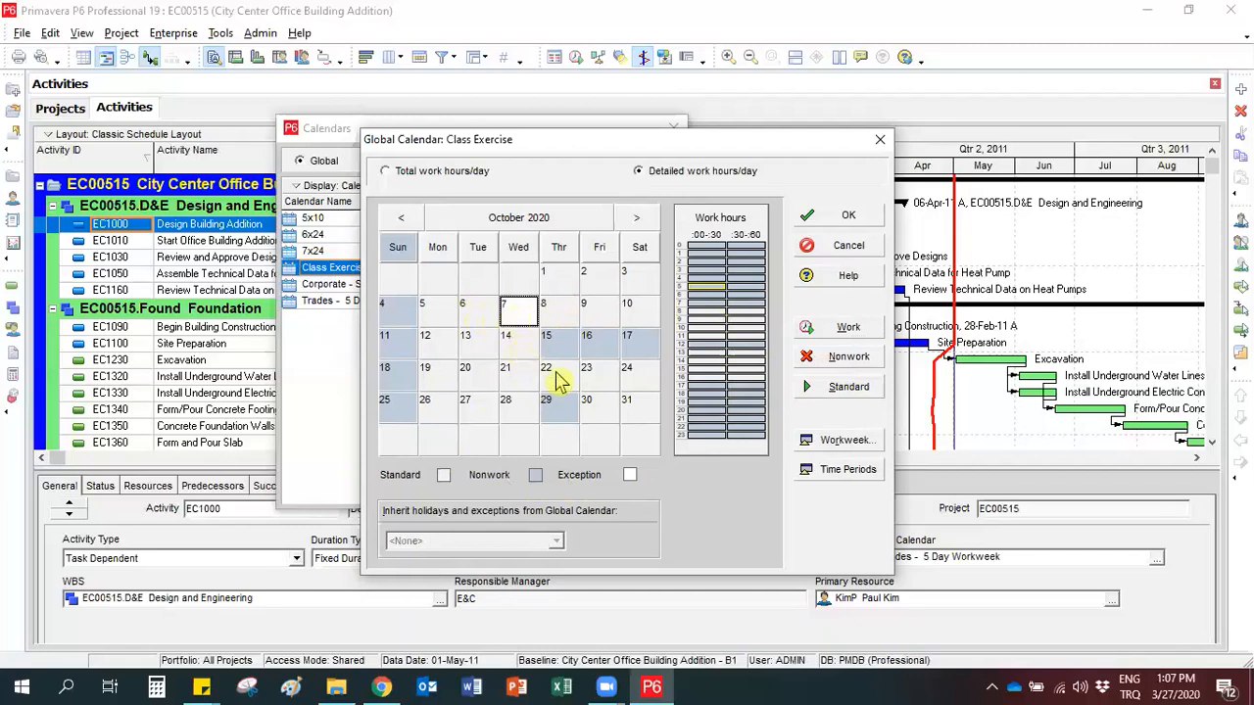
pyautogui.click(813, 390)
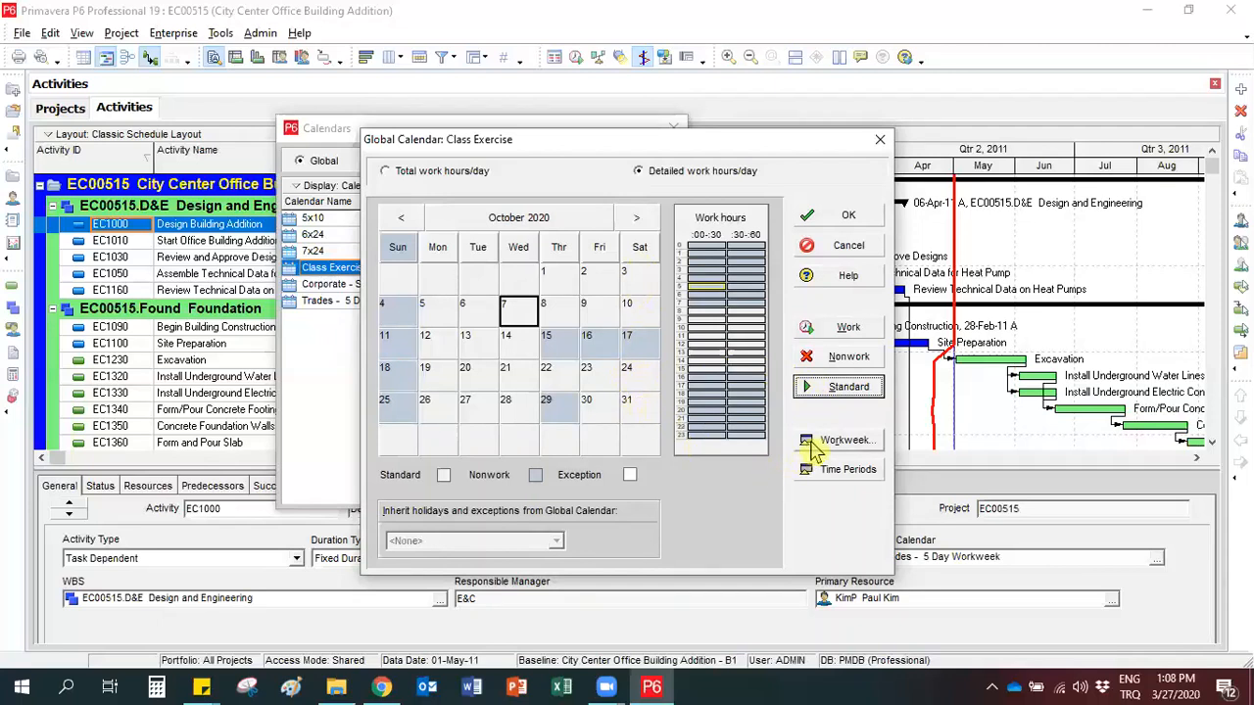
# Examine the standard weekly work hours for Monday, Tuesday, Wednesday and Sunday, closing them without changes.
pyautogui.click(599, 319)
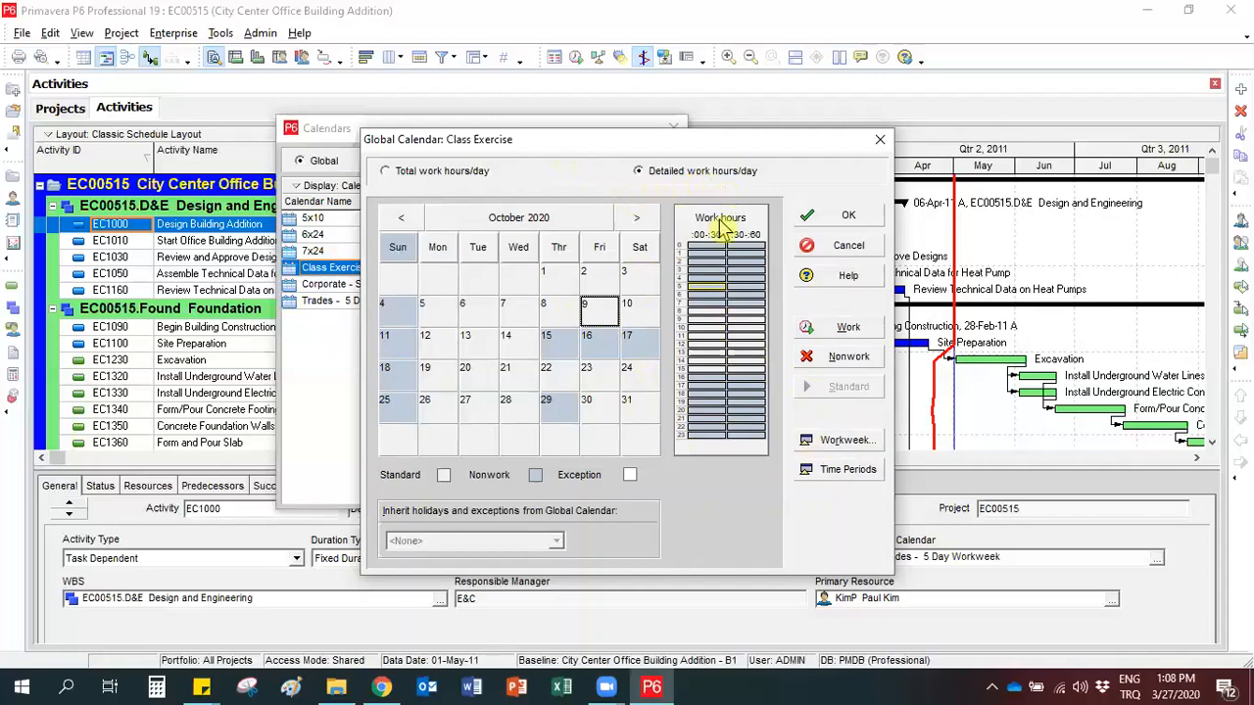
pyautogui.click(811, 446)
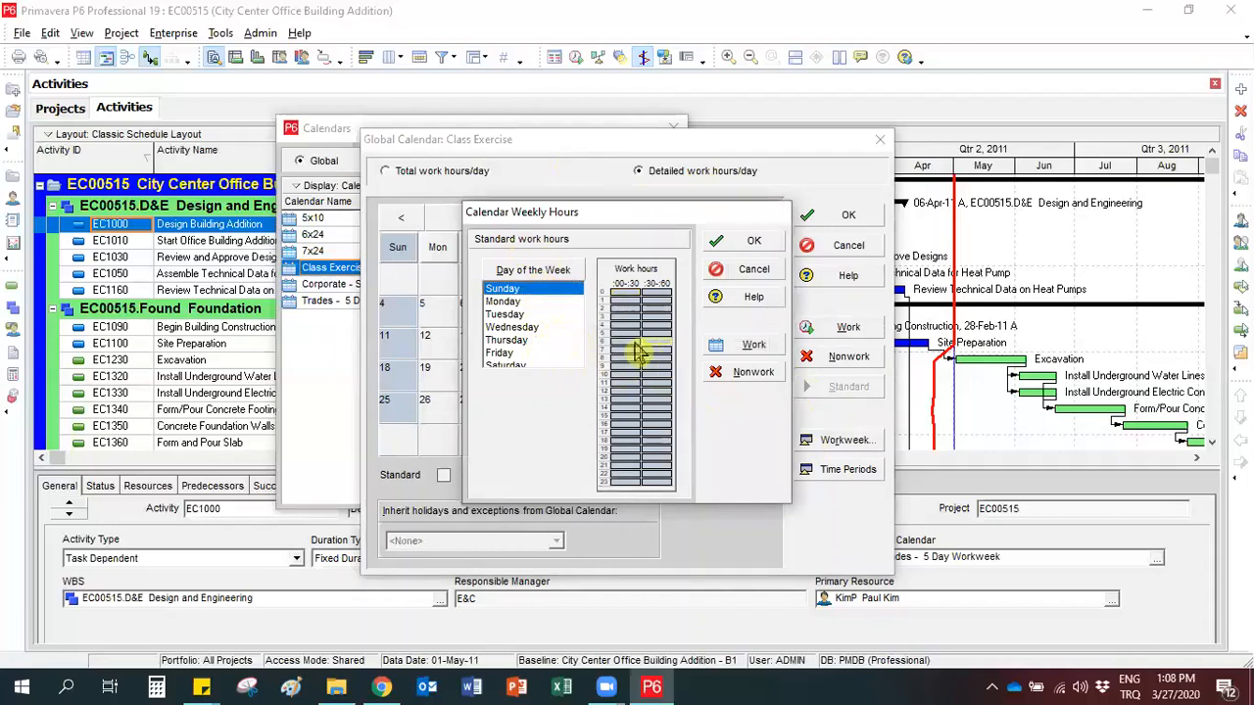
pyautogui.click(522, 304)
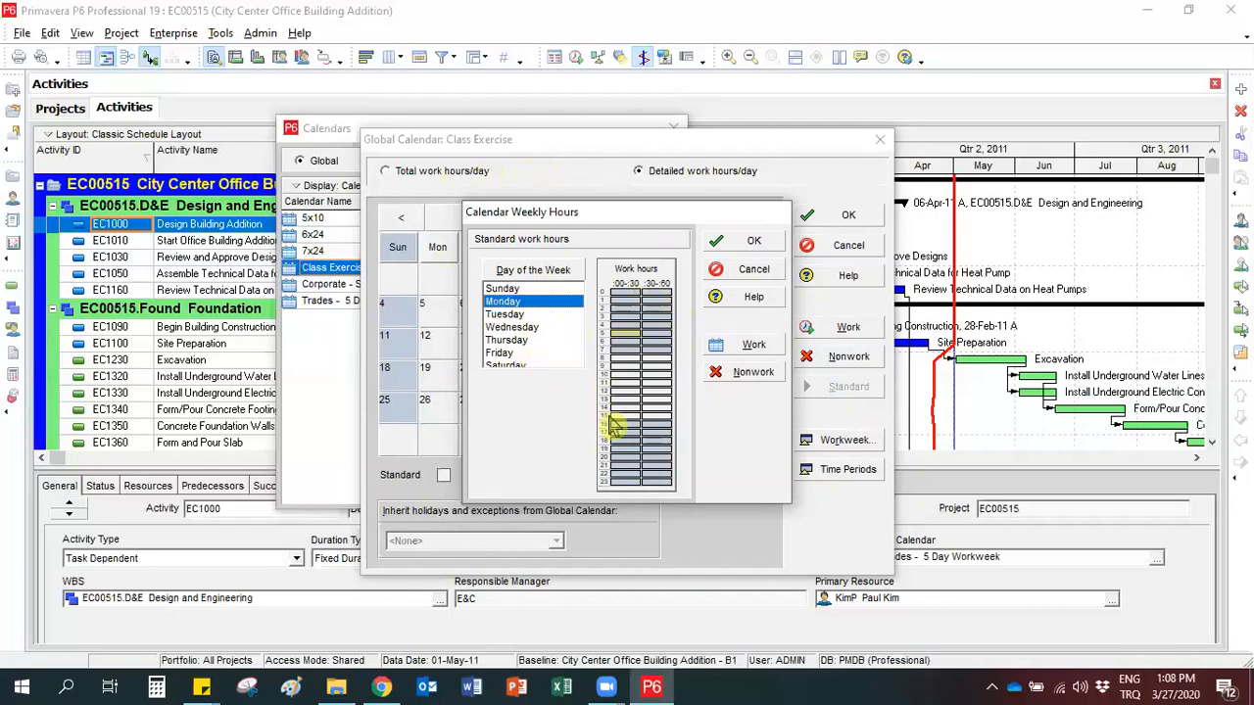
pyautogui.click(511, 327)
pyautogui.click(507, 327)
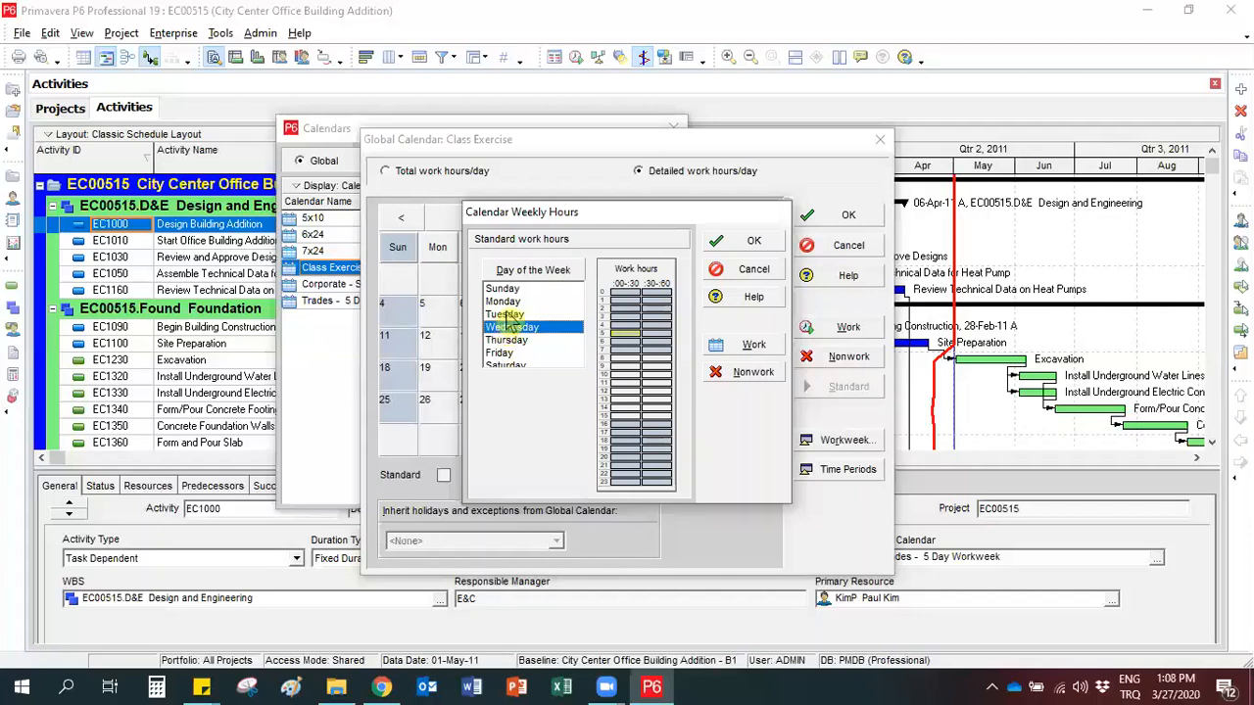
pyautogui.click(504, 314)
pyautogui.click(502, 289)
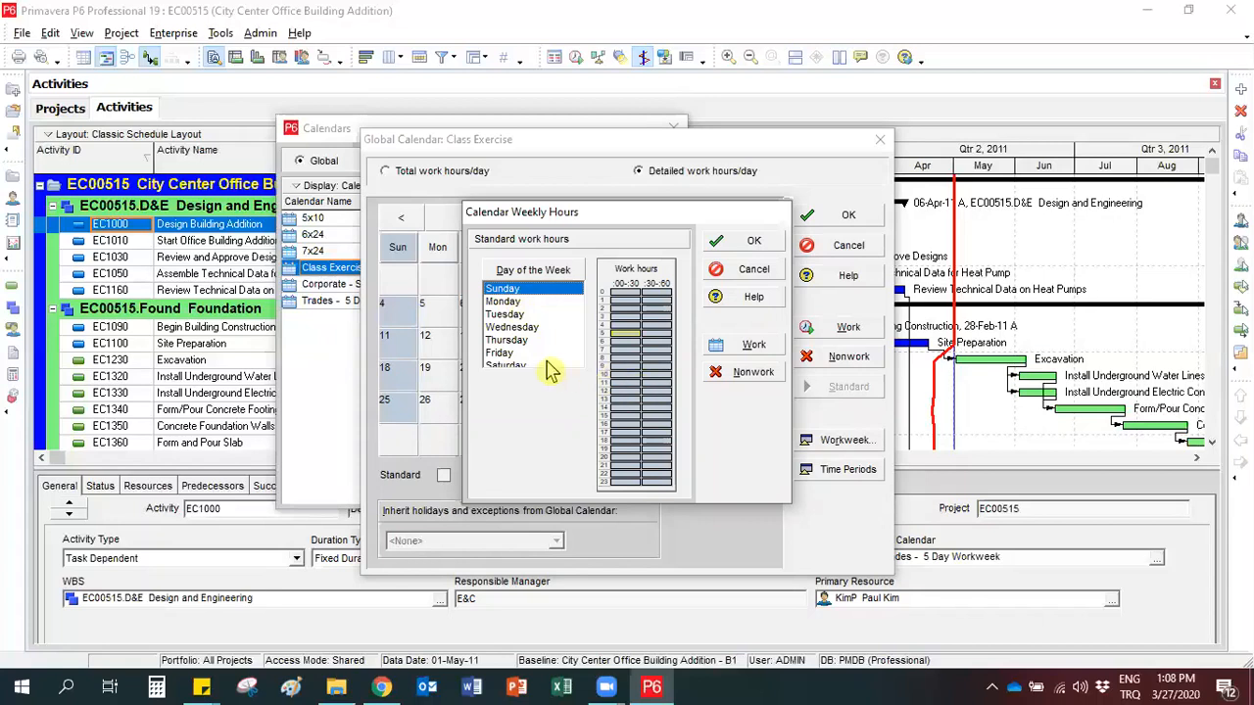
pyautogui.click(720, 276)
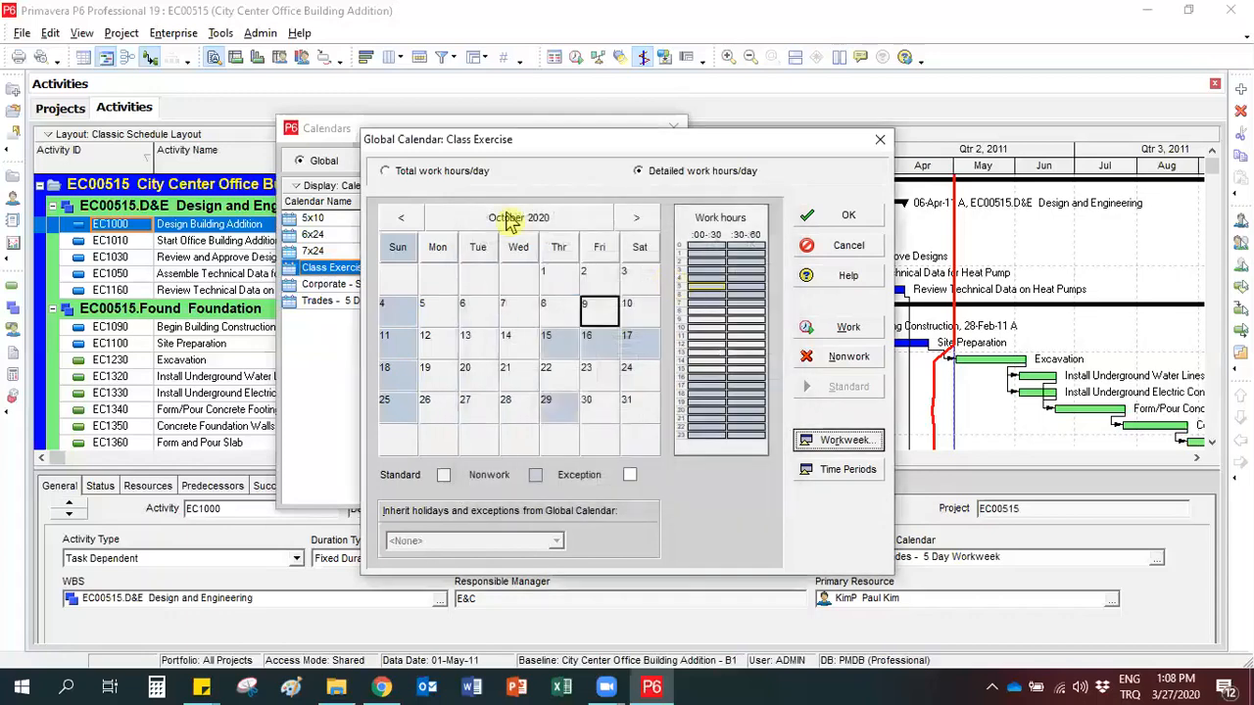
# Return the calendar to total work hours per day and save the Class Exercise calendar.
pyautogui.click(388, 172)
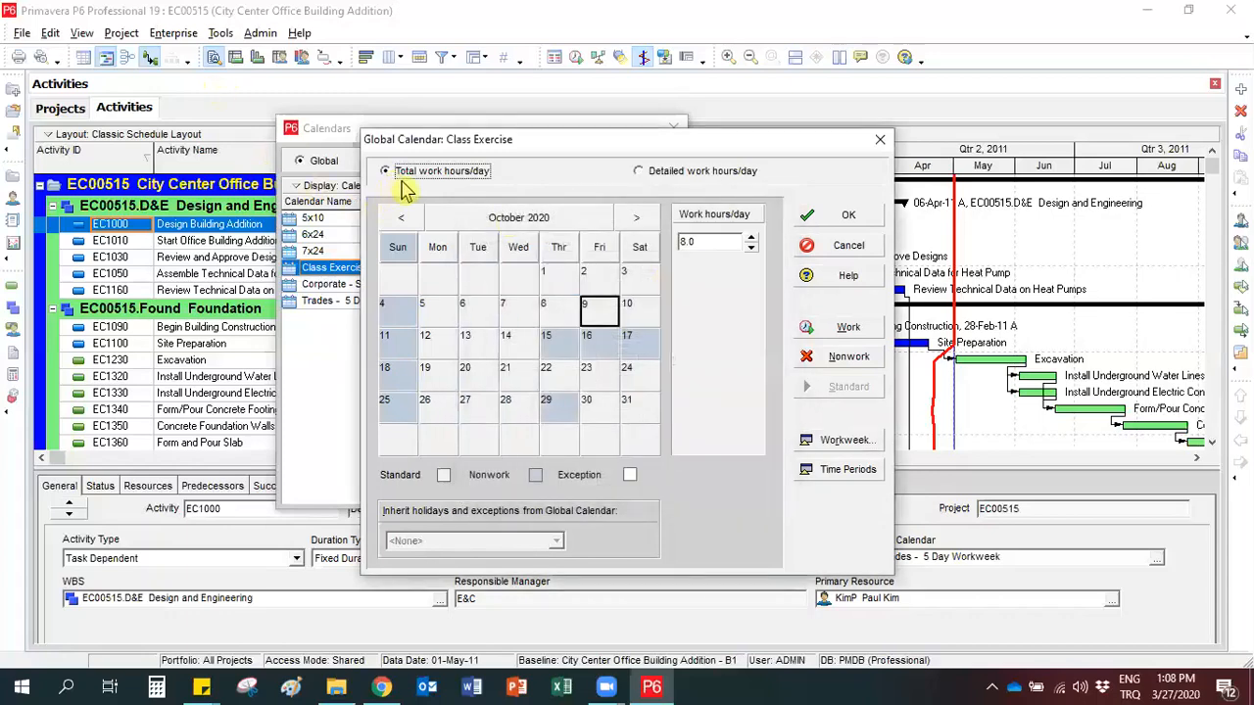
pyautogui.click(505, 321)
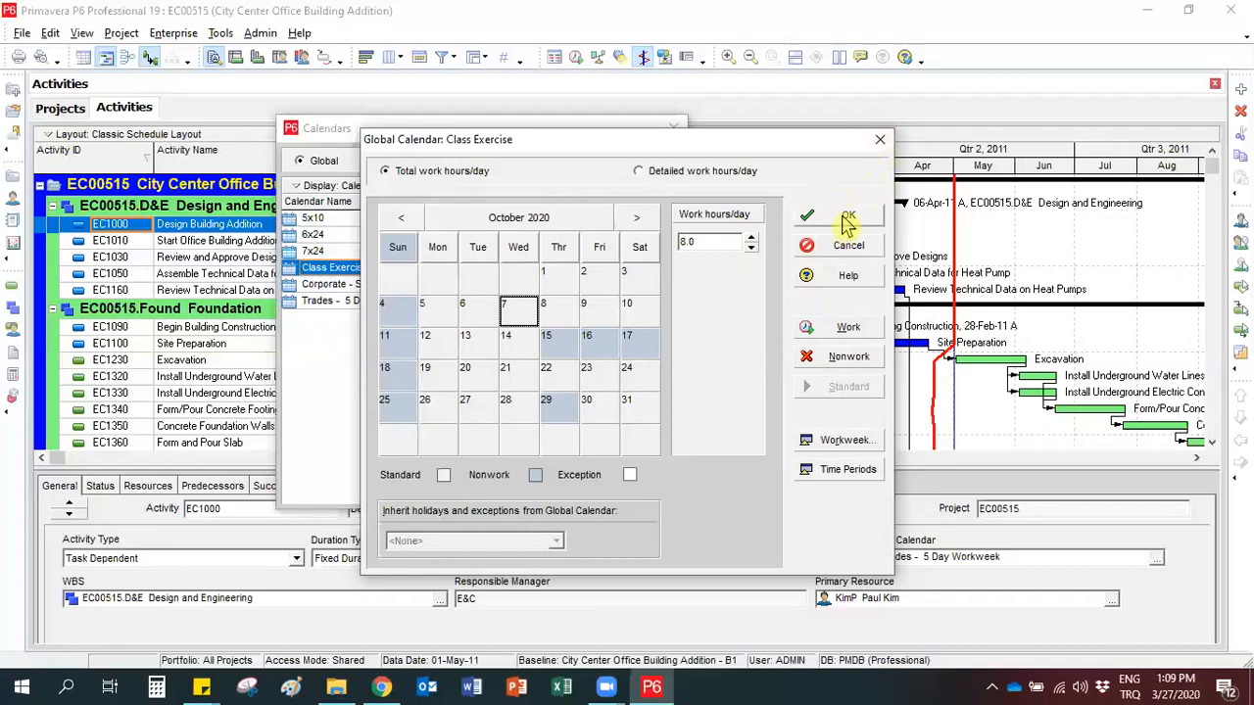
pyautogui.click(809, 228)
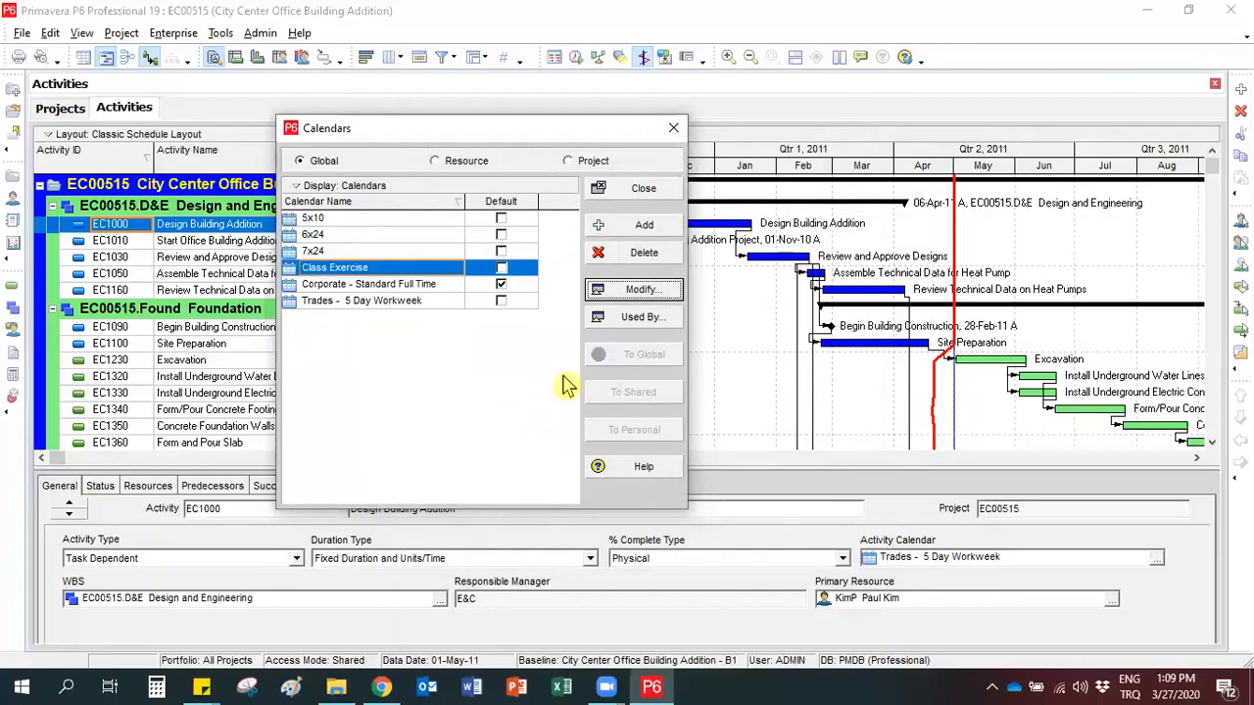
# Check which projects use the Class Exercise calendar, allowing the filter to change to all resources.
pyautogui.click(649, 322)
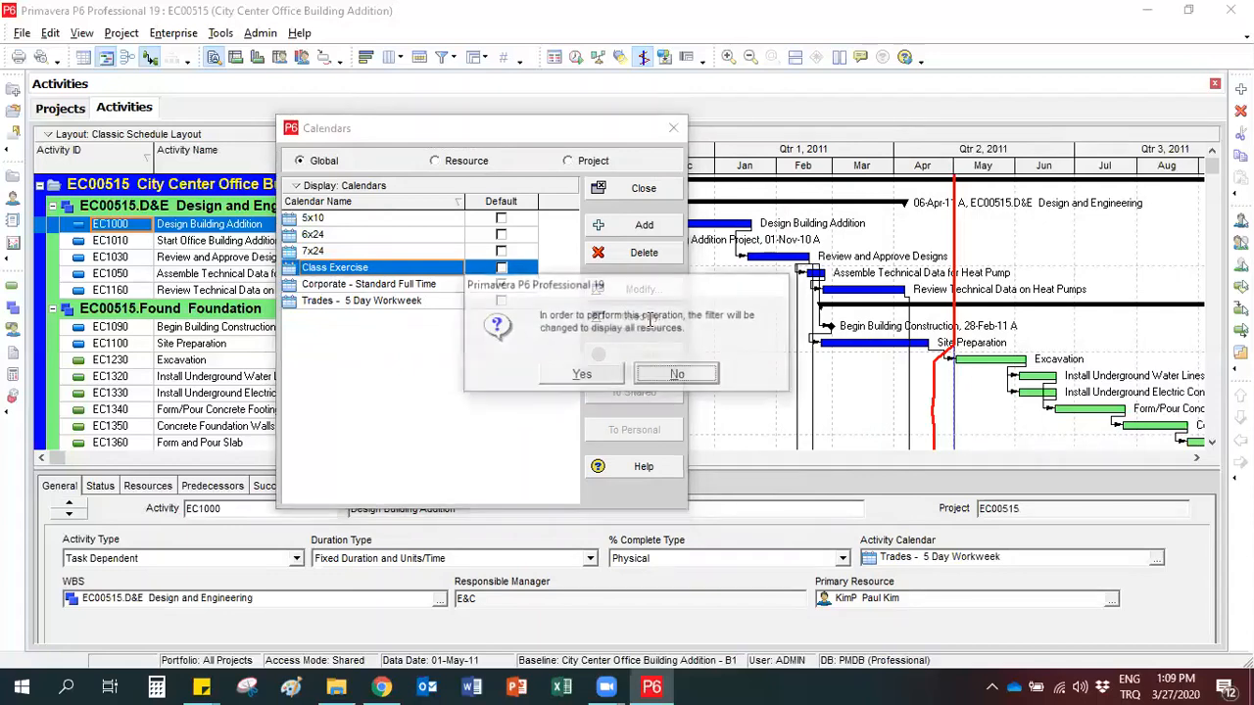
pyautogui.click(566, 376)
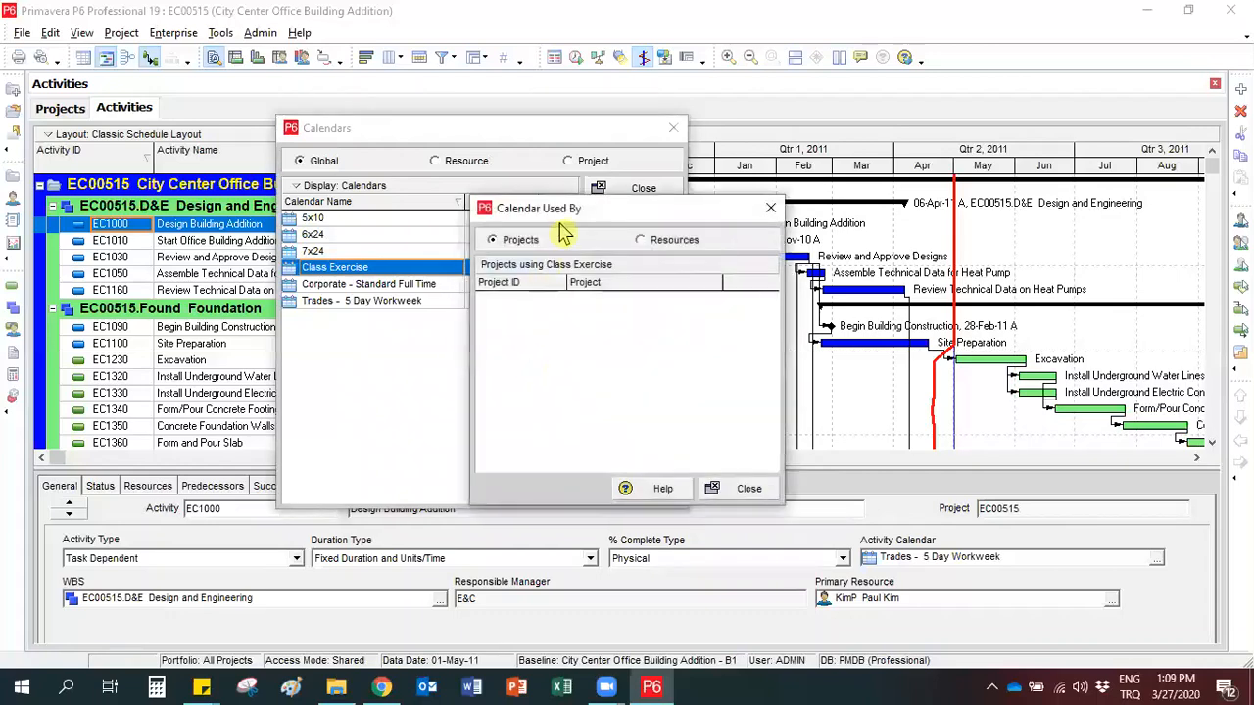
pyautogui.moveTo(578, 217); pyautogui.dragTo(487, 193)
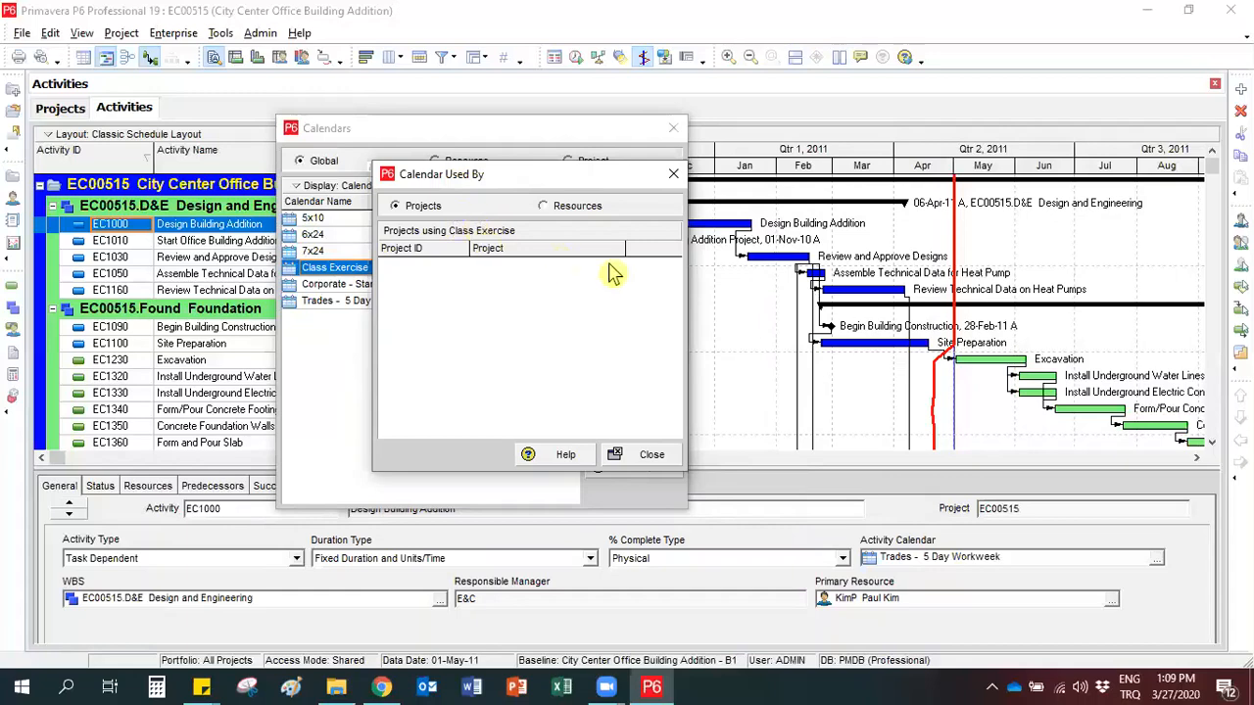
pyautogui.click(672, 173)
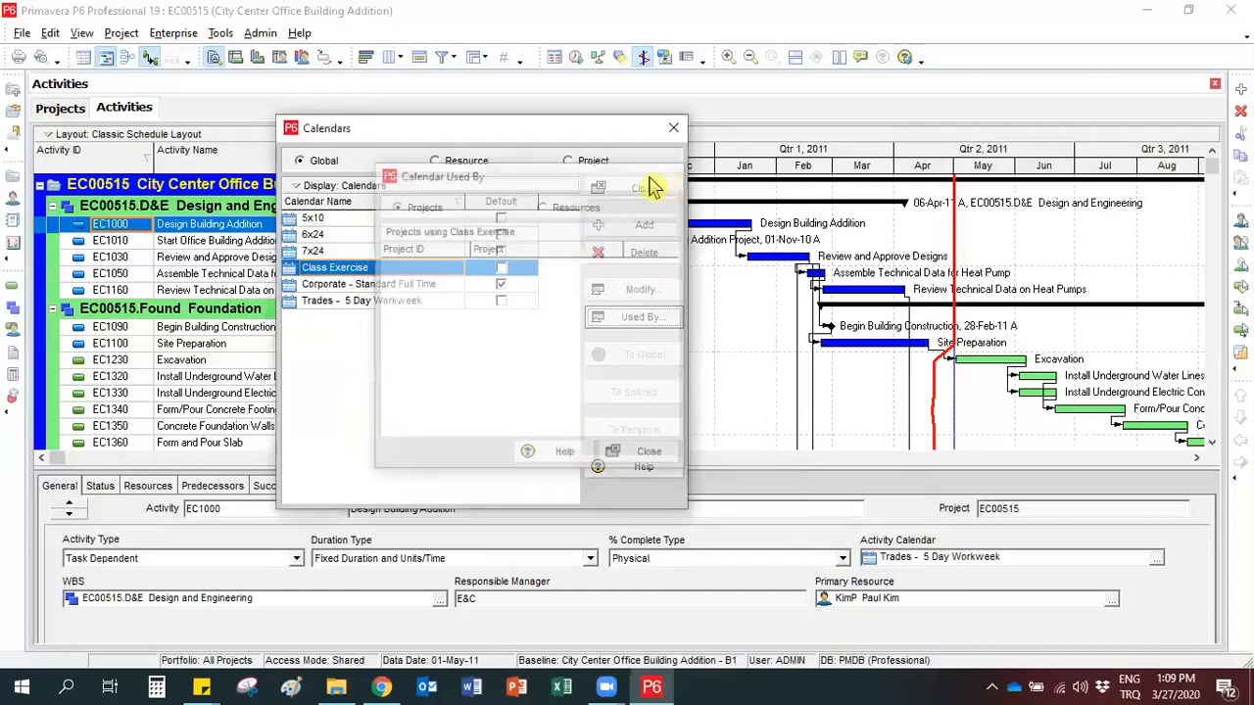
# Review the projects and resources using the Corporate - Standard Full Time calendar, reselect Class Exercise and close the calendar list.
pyautogui.click(354, 286)
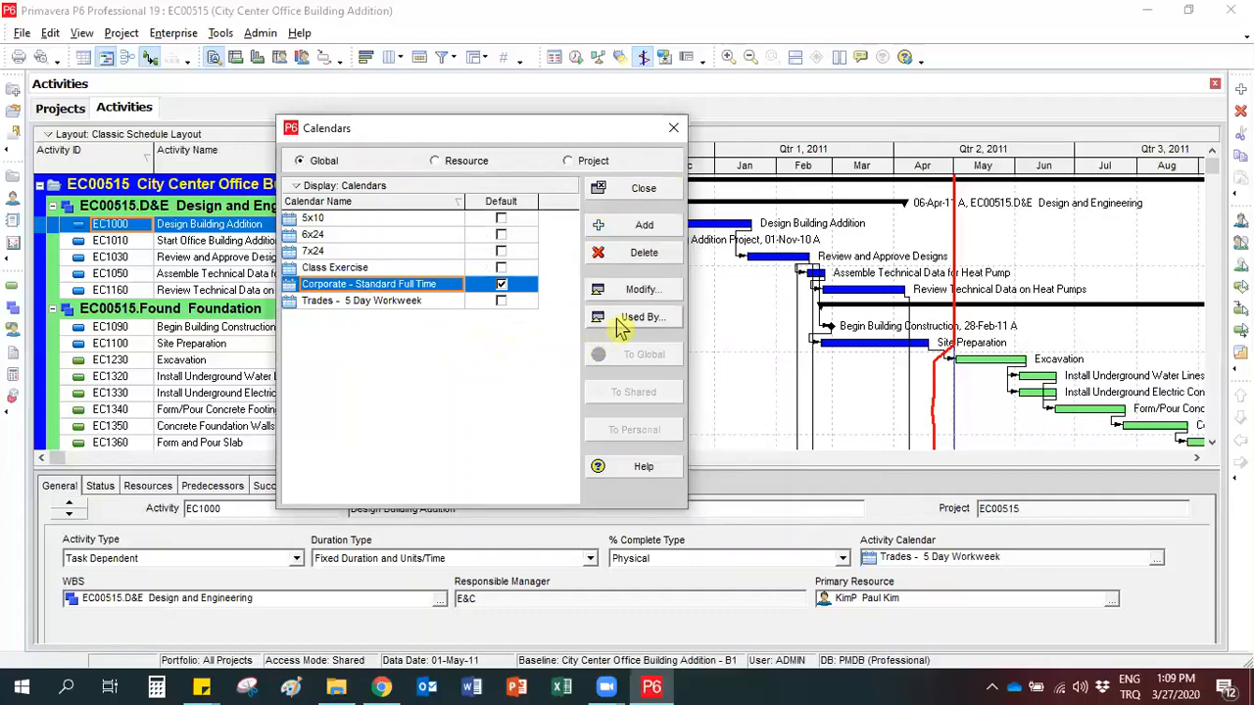
pyautogui.click(621, 324)
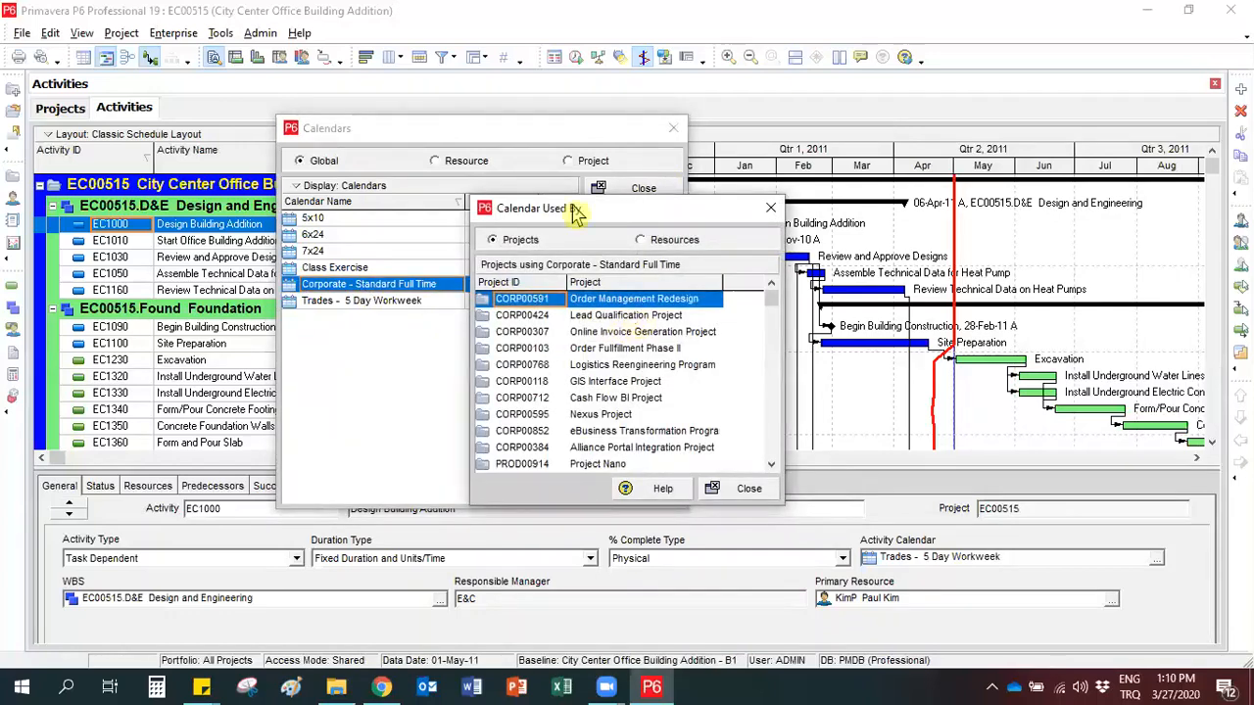
pyautogui.click(641, 240)
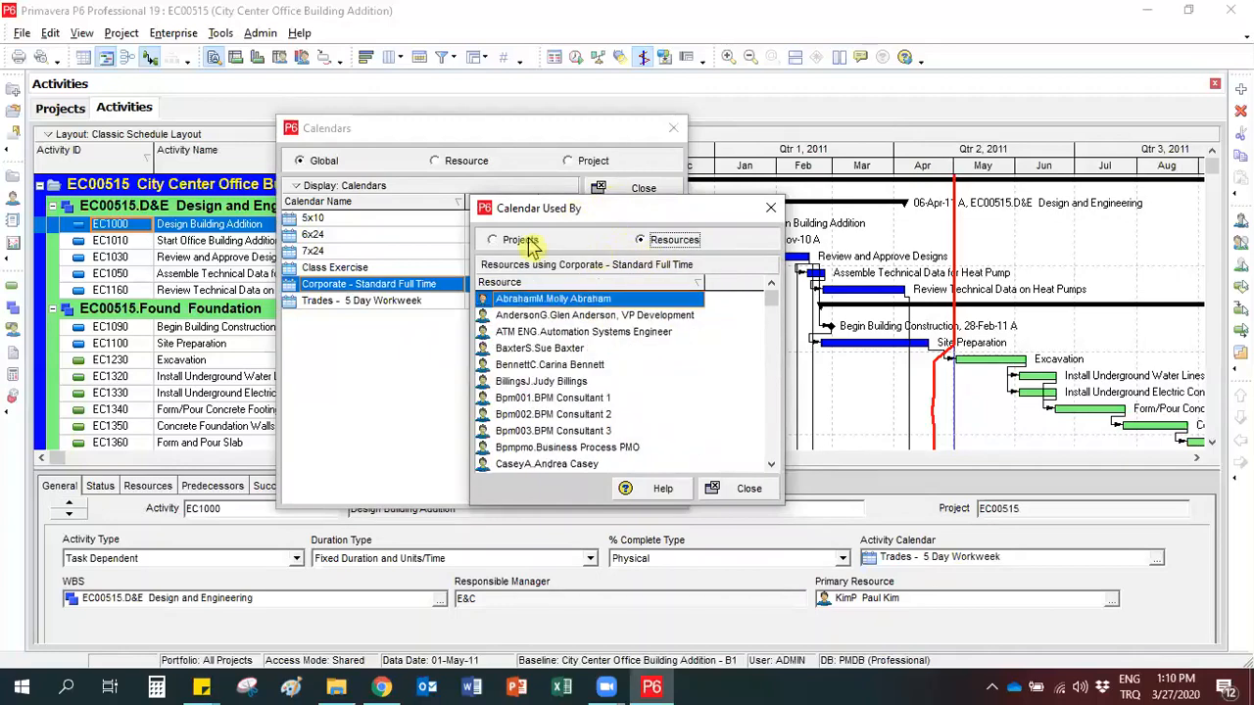
pyautogui.click(522, 240)
pyautogui.click(640, 240)
pyautogui.click(517, 241)
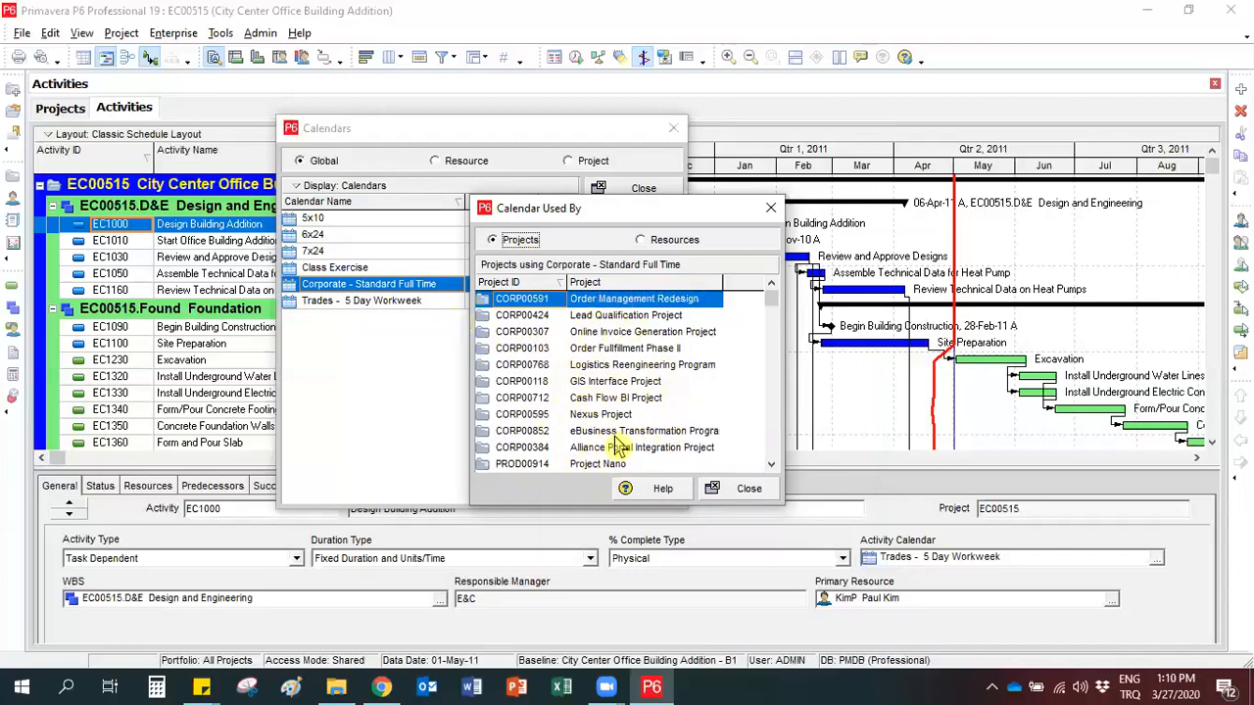
pyautogui.click(770, 208)
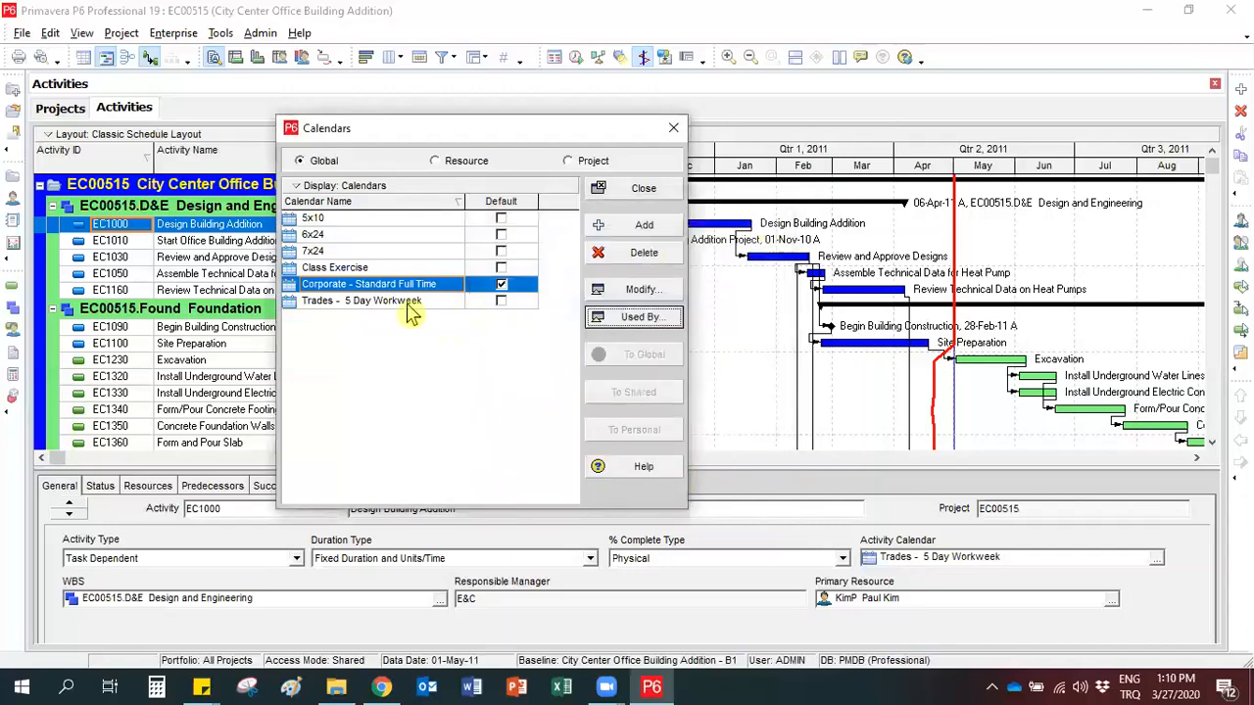
pyautogui.click(396, 271)
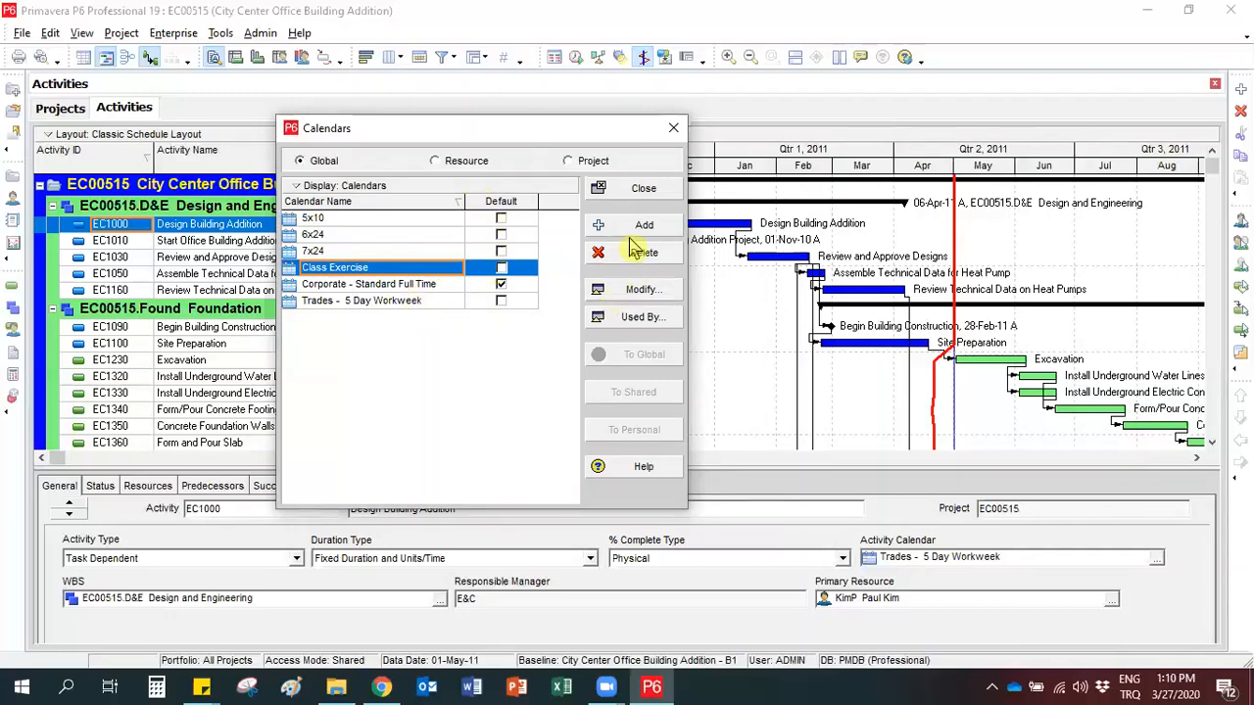
pyautogui.click(637, 189)
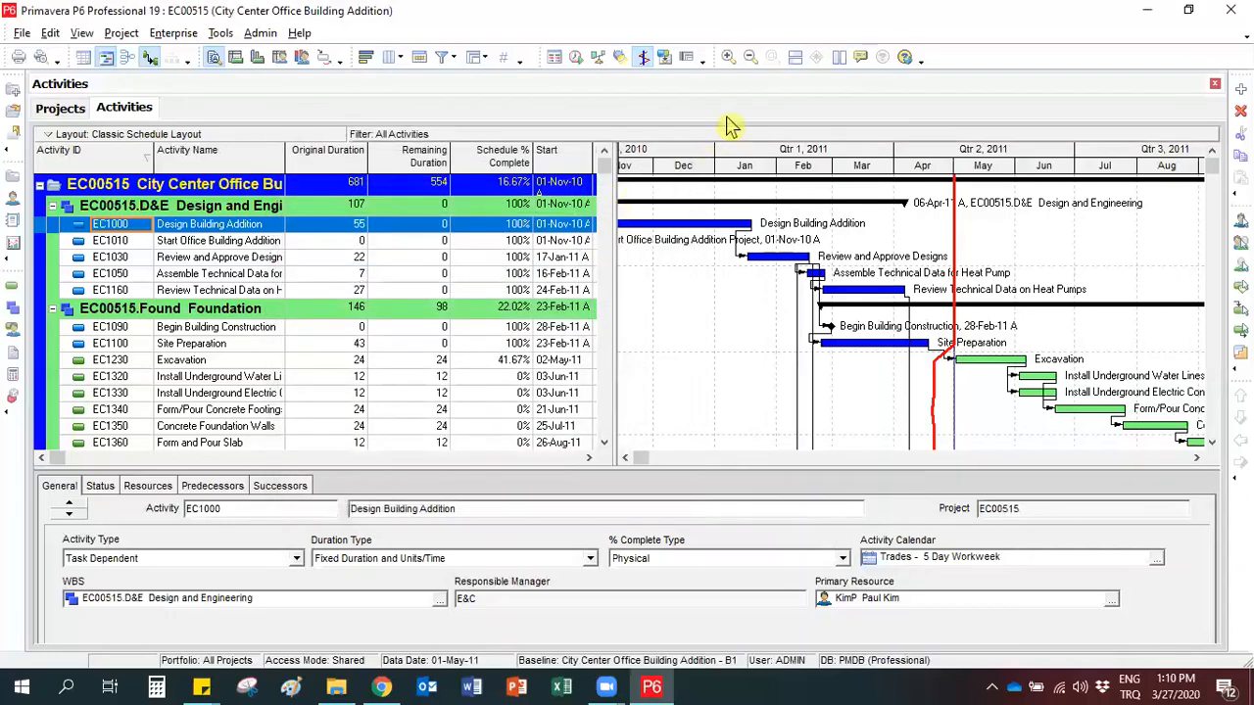